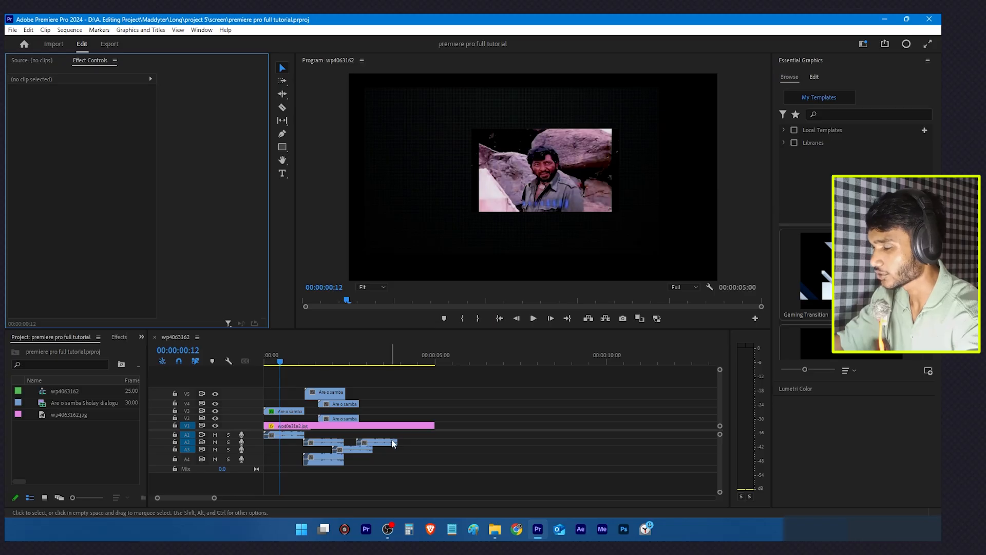
Step: Delete all clips from the timeline and remove every media item, including the sequence, from the project
drag(441, 468, 265, 359)
key(Delete)
click(62, 424)
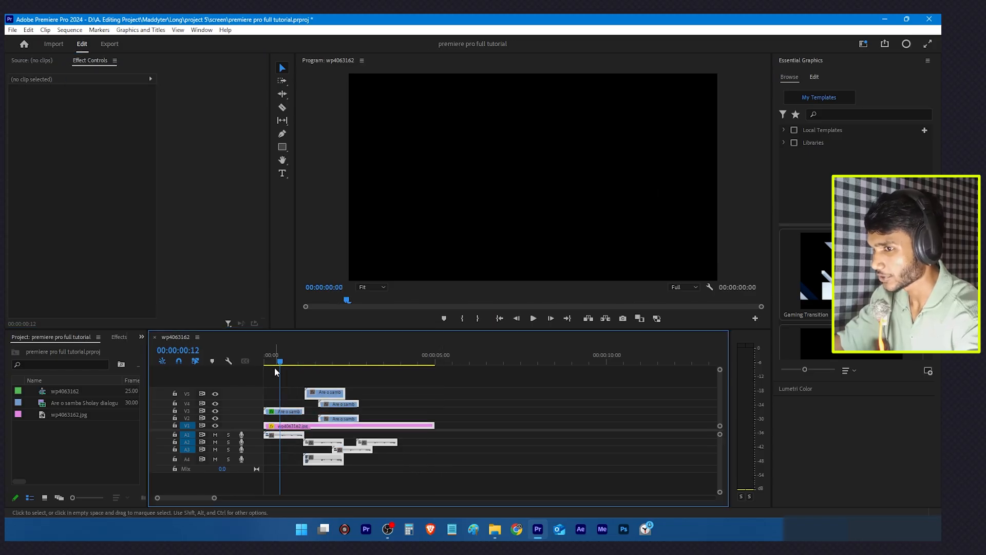
drag(62, 424, 48, 394)
key(Delete)
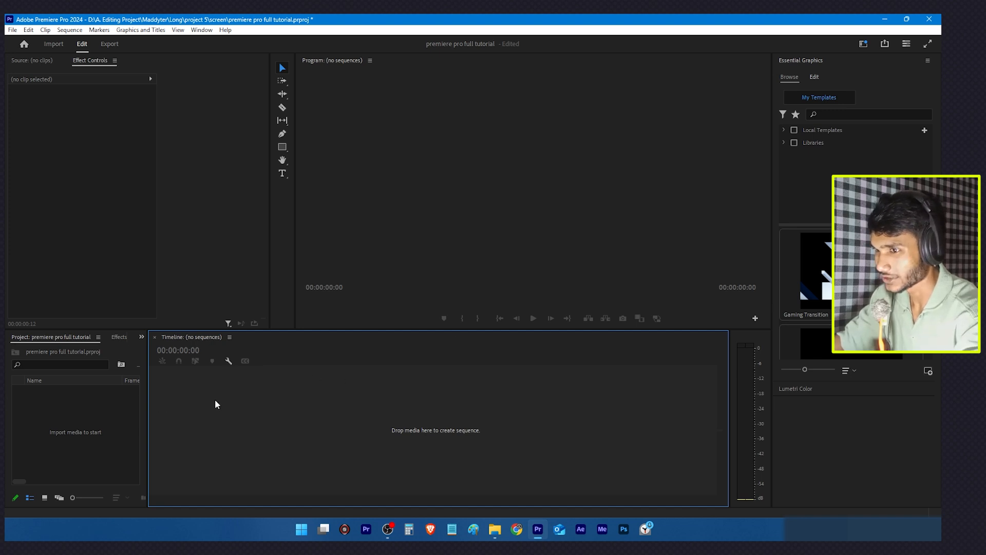
double_click(78, 433)
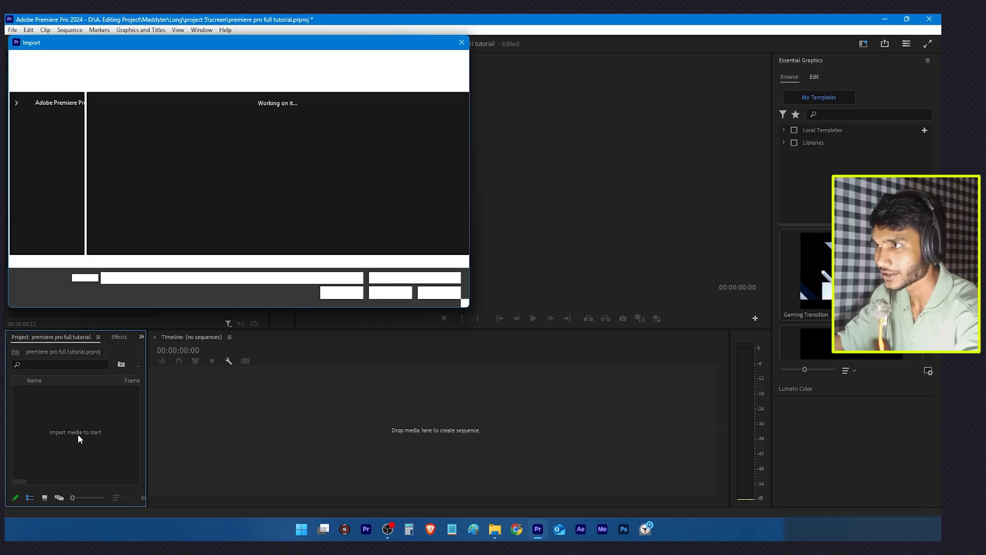
scroll(278, 163, up, 5)
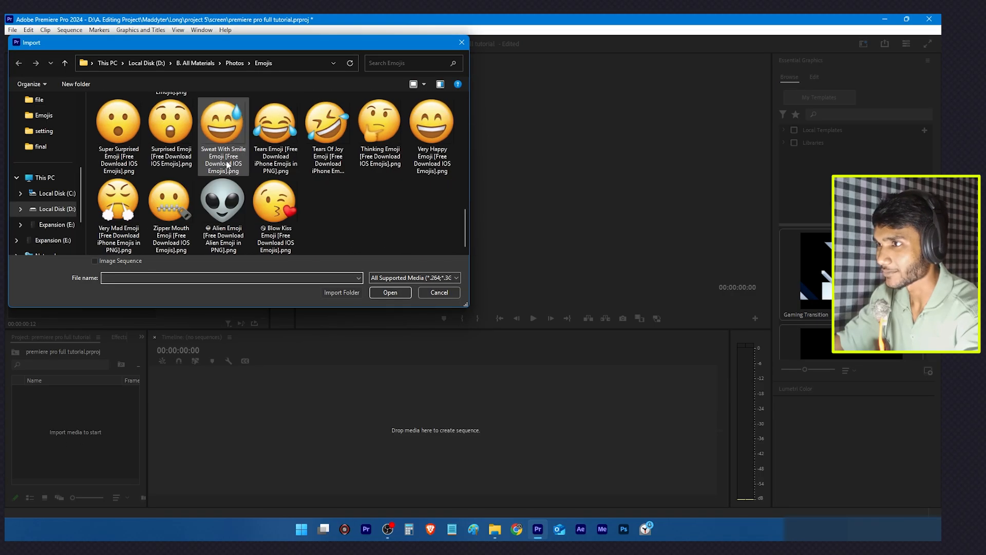
scroll(278, 169, down, 3)
scroll(280, 182, down, 1)
double_click(280, 182)
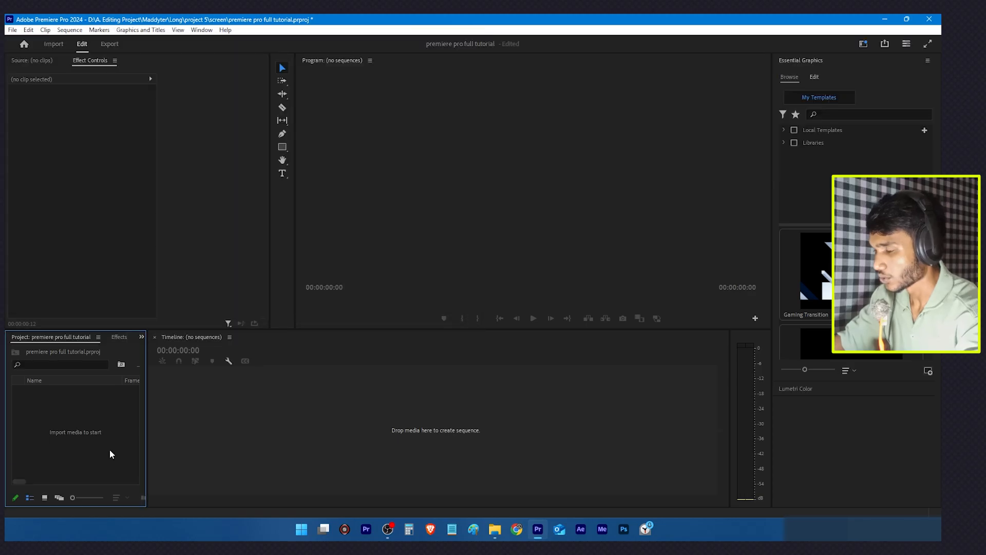
Step: Bring VID_20250928_162651.mp4 from File Explorer into the project and create a sequence from it on the empty timeline
click(494, 529)
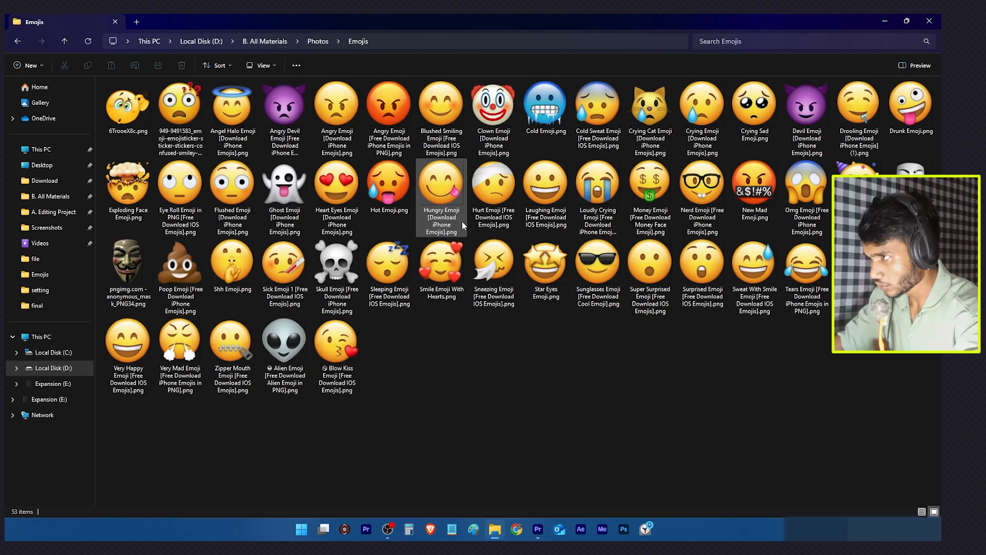
drag(599, 264, 88, 417)
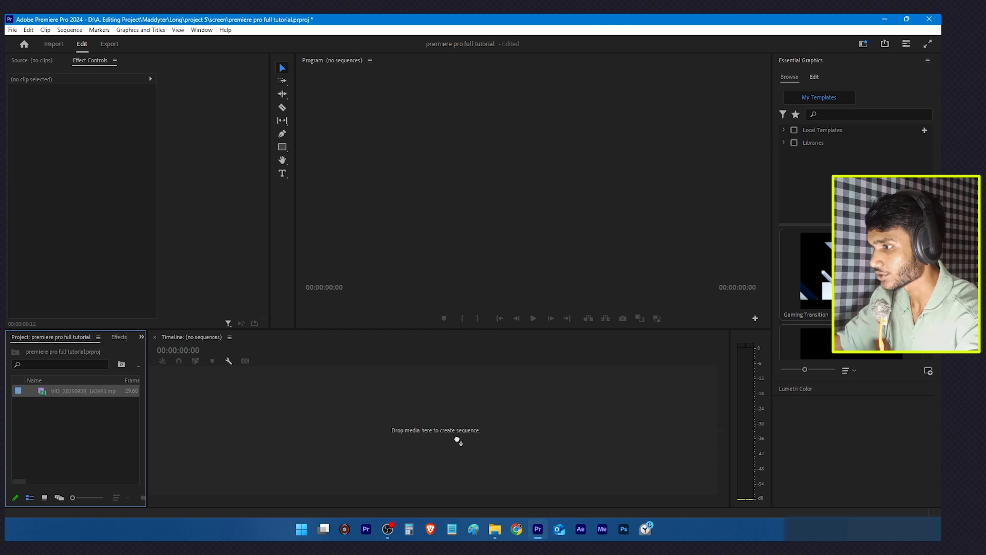
drag(448, 432, 447, 431)
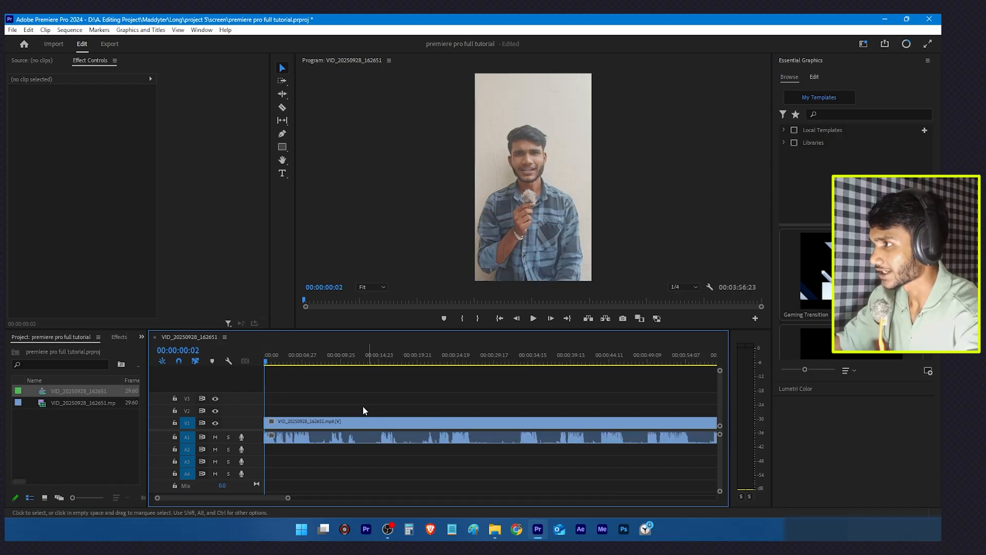
Step: Find the first speech pause in the audio waveform and split the clip with the Razor tool at the pause's start and end
key(equal)
drag(267, 362, 251, 362)
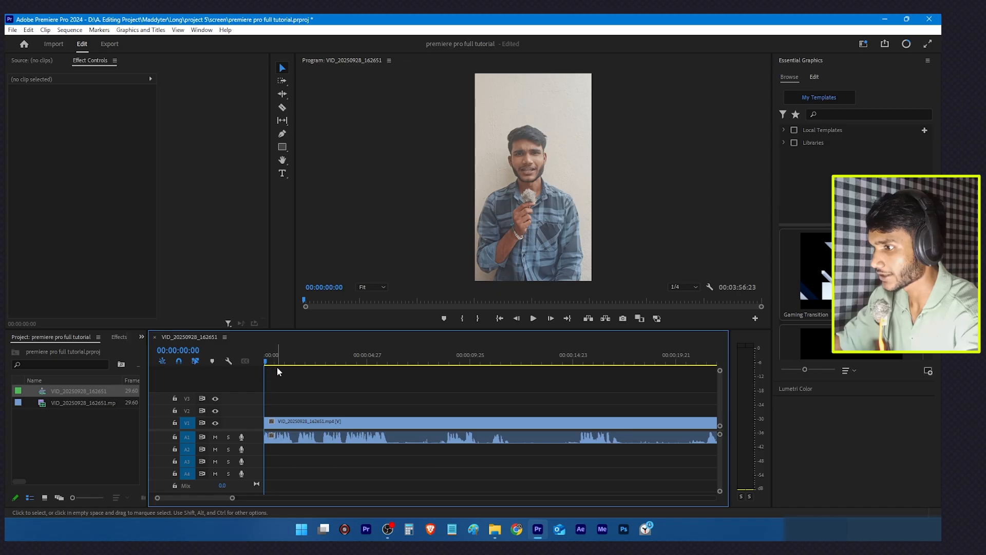
key(space)
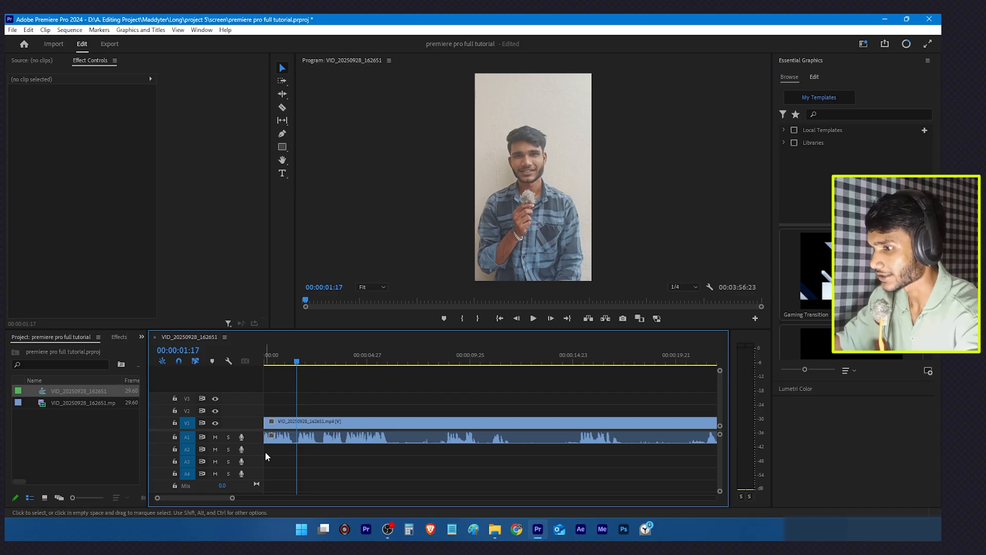
key(=)
drag(315, 365, 302, 383)
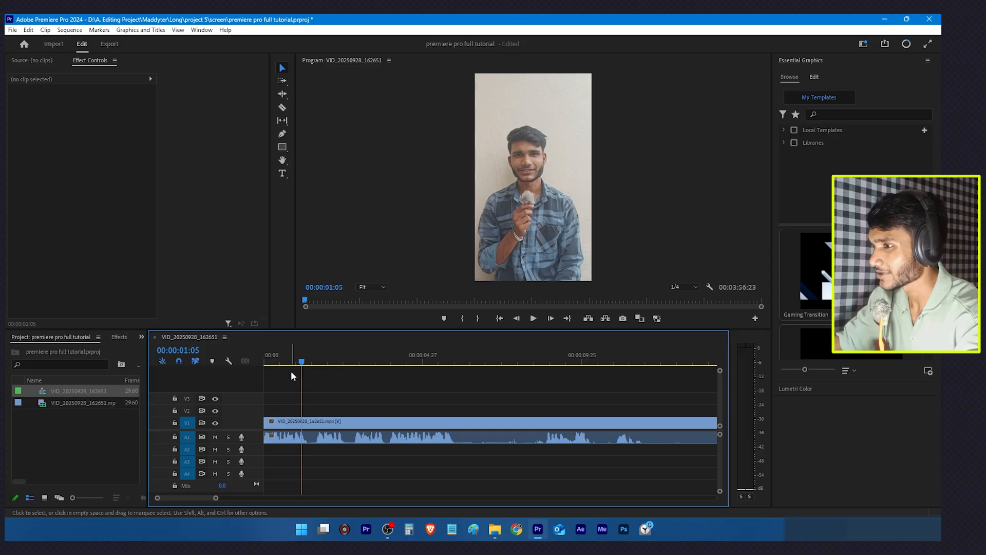
drag(318, 363, 310, 366)
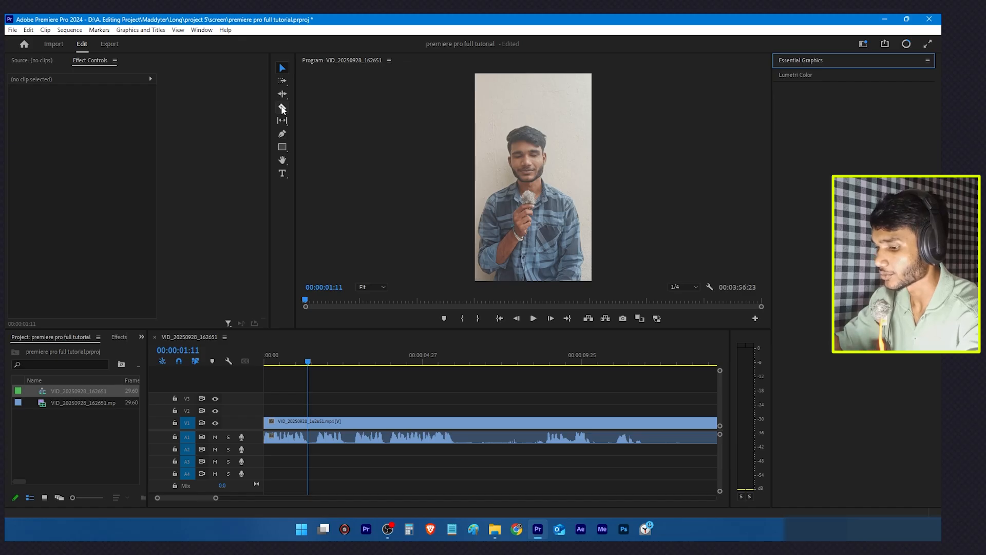
click(282, 107)
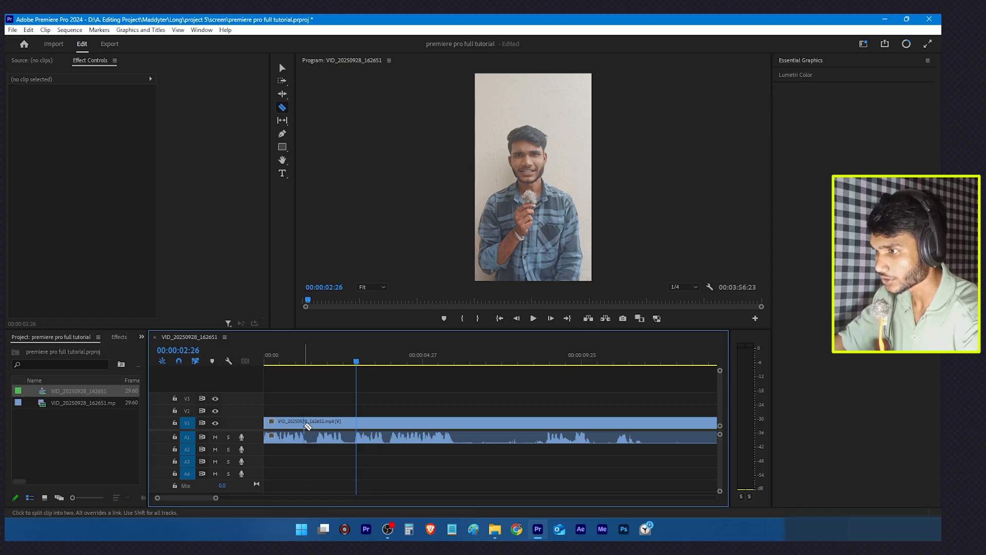
click(303, 423)
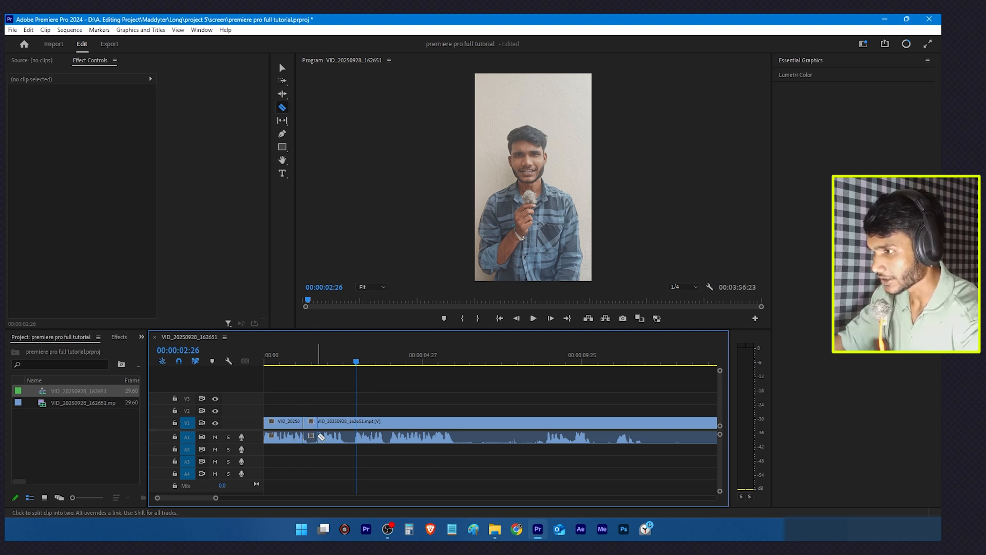
click(319, 436)
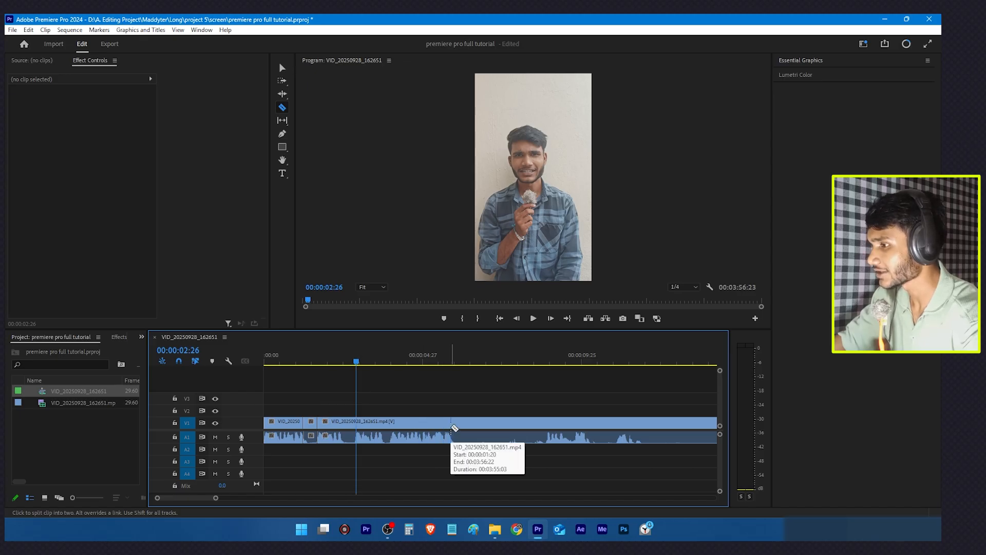
Step: Split the clip at both ends of the long silence and of the short pause just before 00:00:02:26
click(545, 438)
click(452, 439)
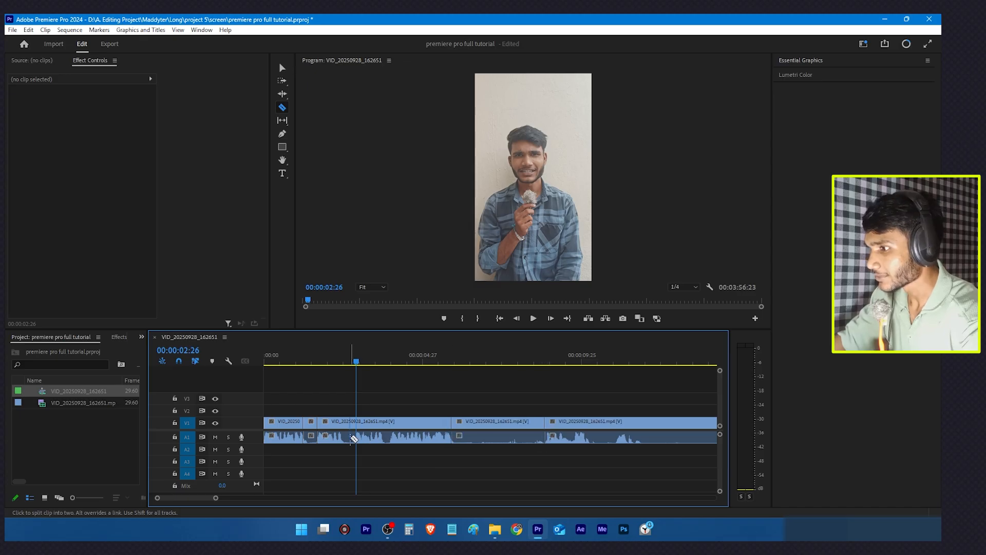
click(357, 439)
click(343, 440)
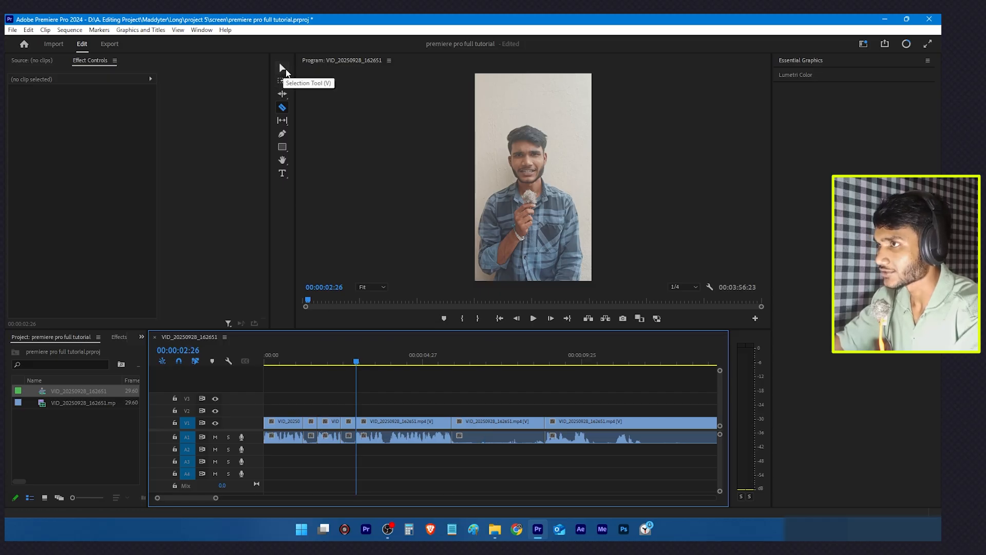
Step: Switch to the Selection tool and delete the first short silent segment from the timeline
click(282, 69)
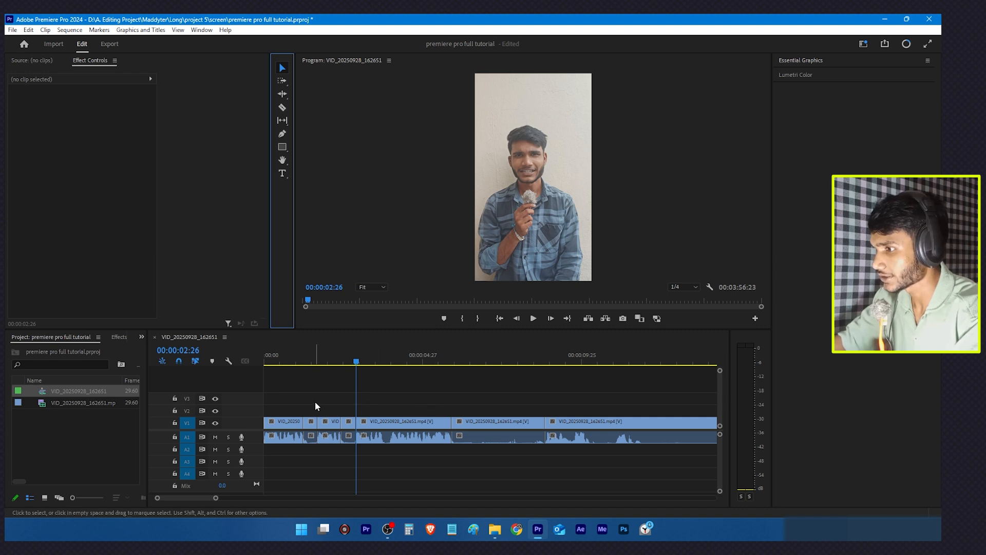
click(282, 108)
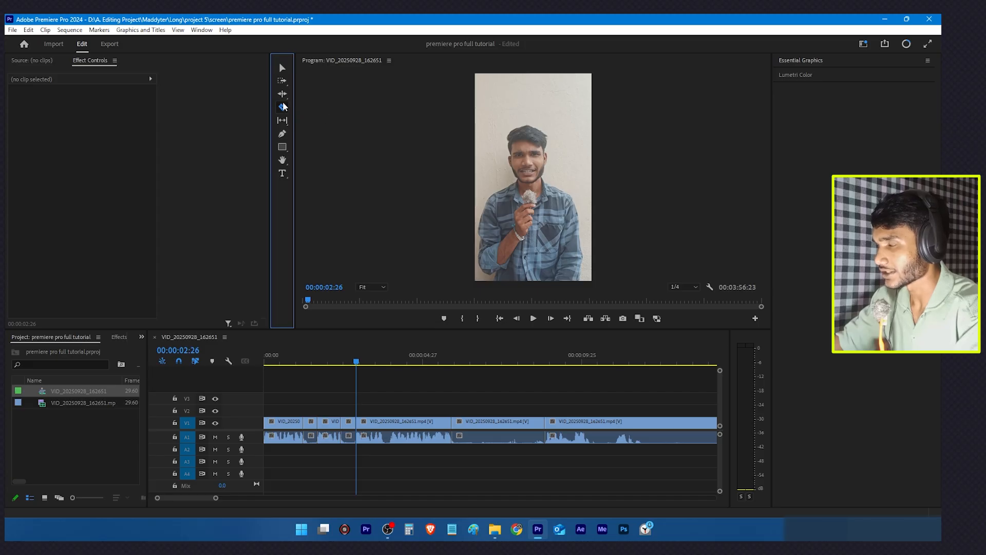
click(279, 67)
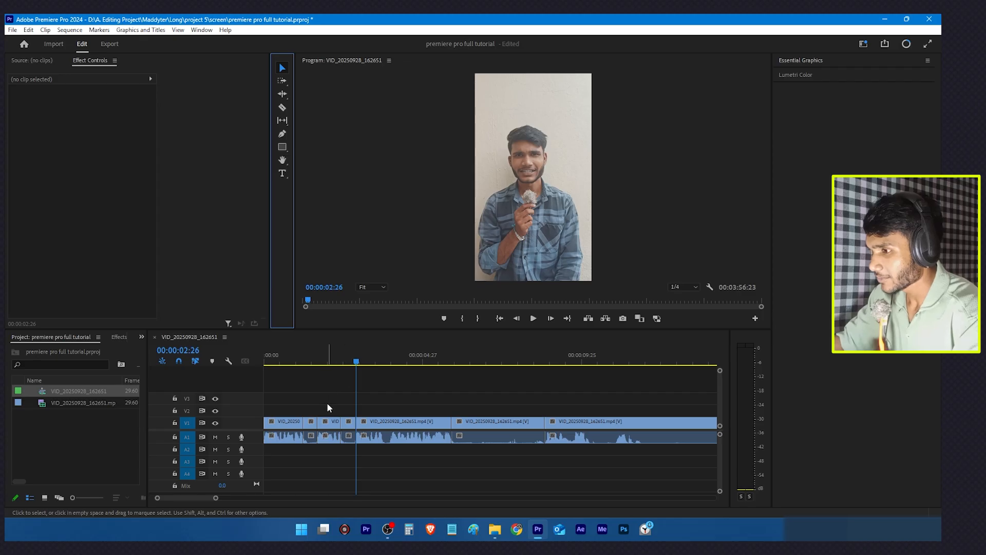
click(381, 380)
drag(334, 367, 294, 367)
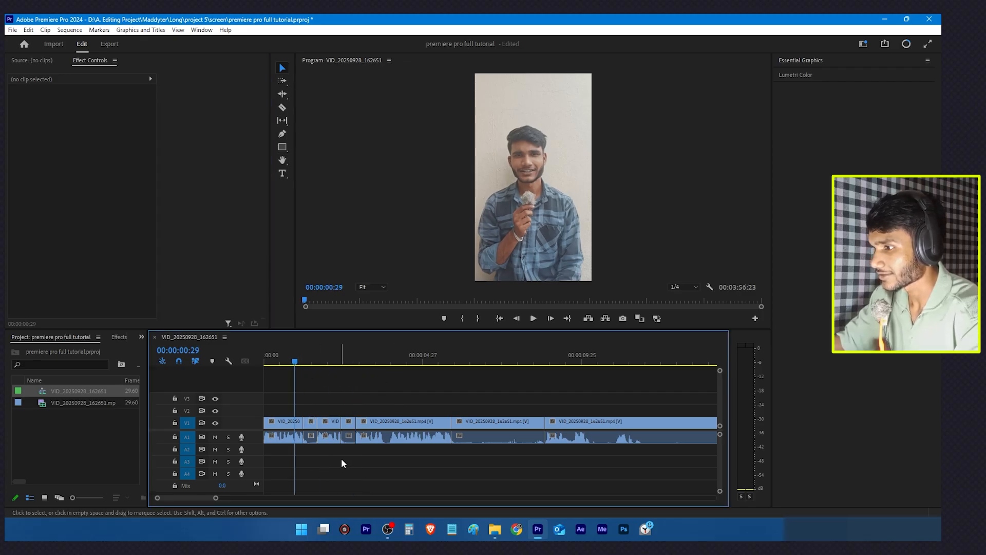
click(311, 422)
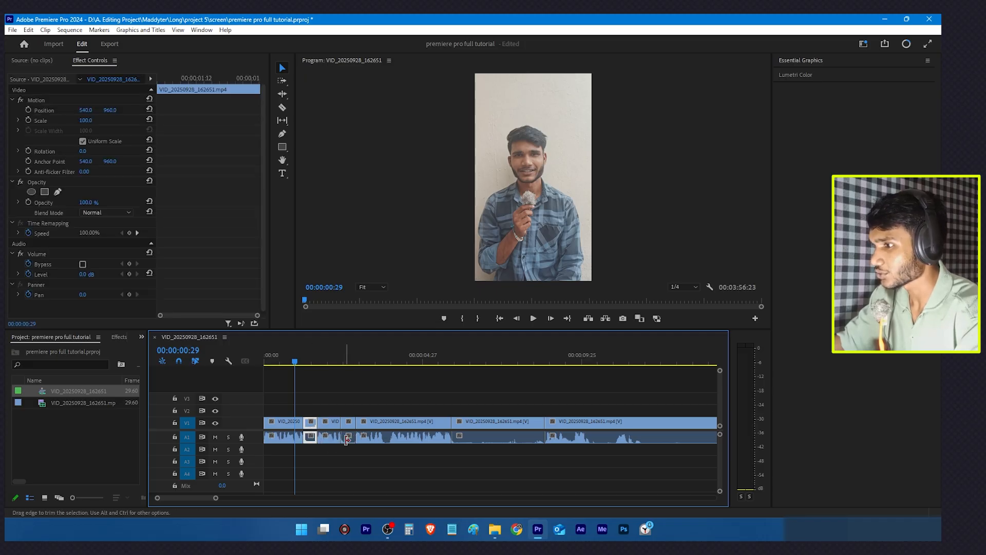
click(318, 460)
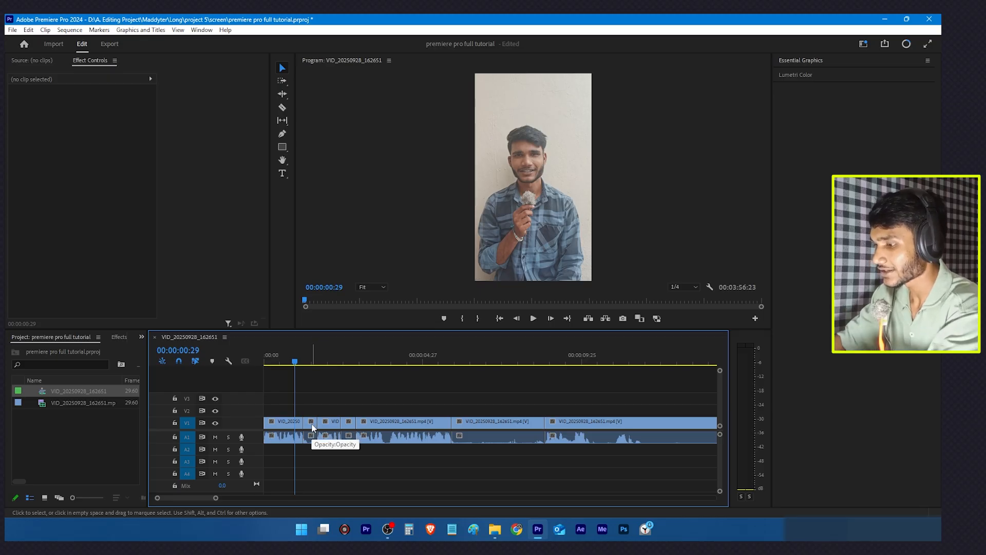
click(312, 428)
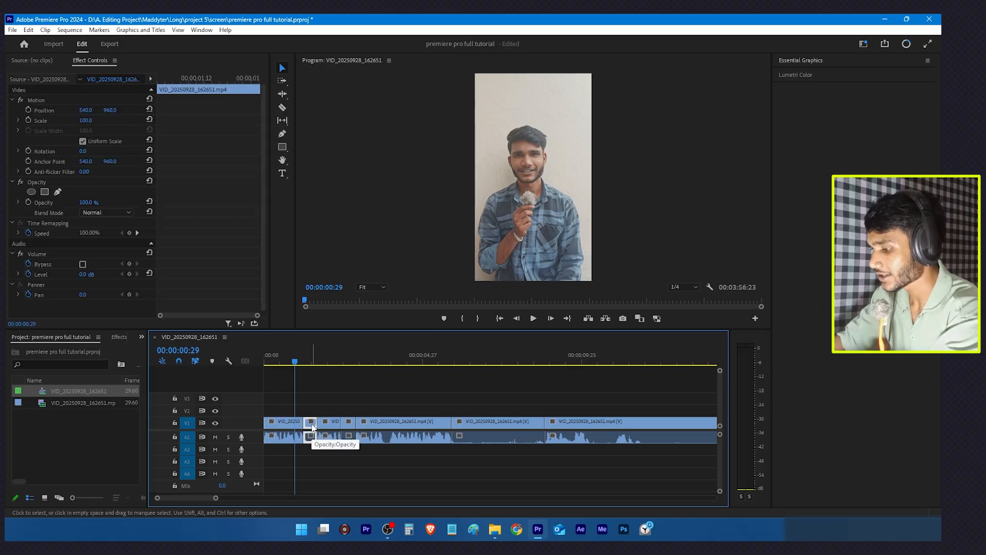
key(Delete)
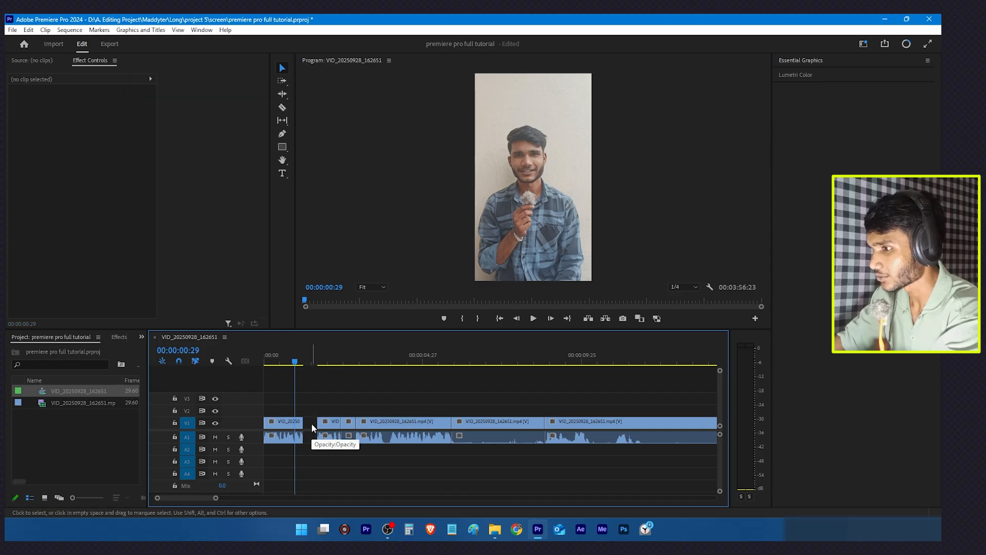
Step: Delete the second short silent segment and the long silent segment, leaving gaps between the spoken clips
click(348, 424)
key(Delete)
click(484, 431)
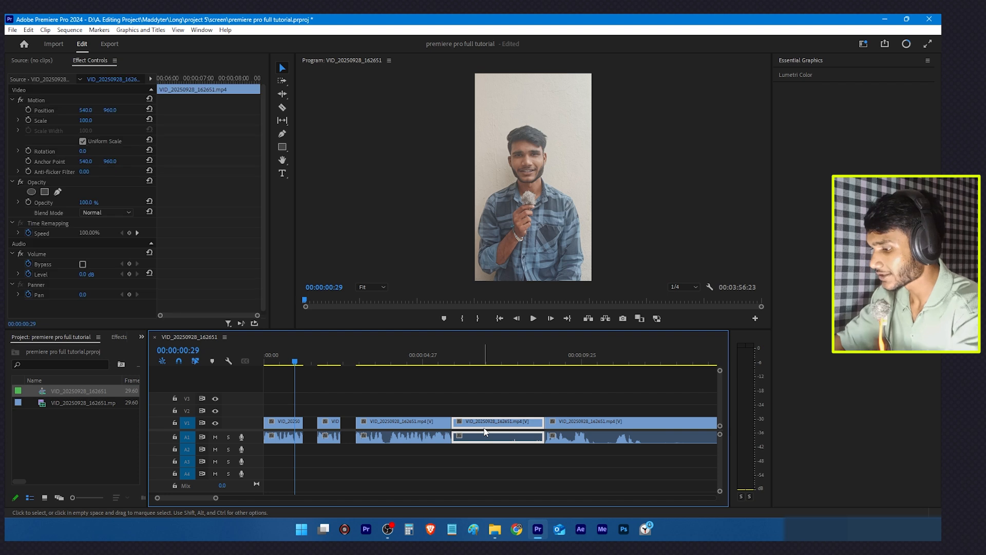
key(Delete)
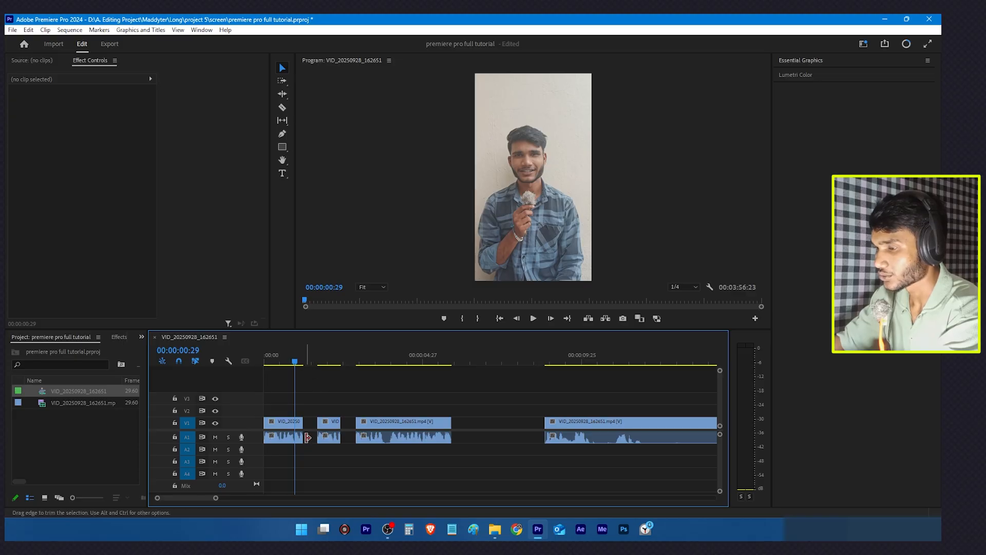
Step: Play and scrub the start of the sequence to examine how the gaps between the clips play back
key(space)
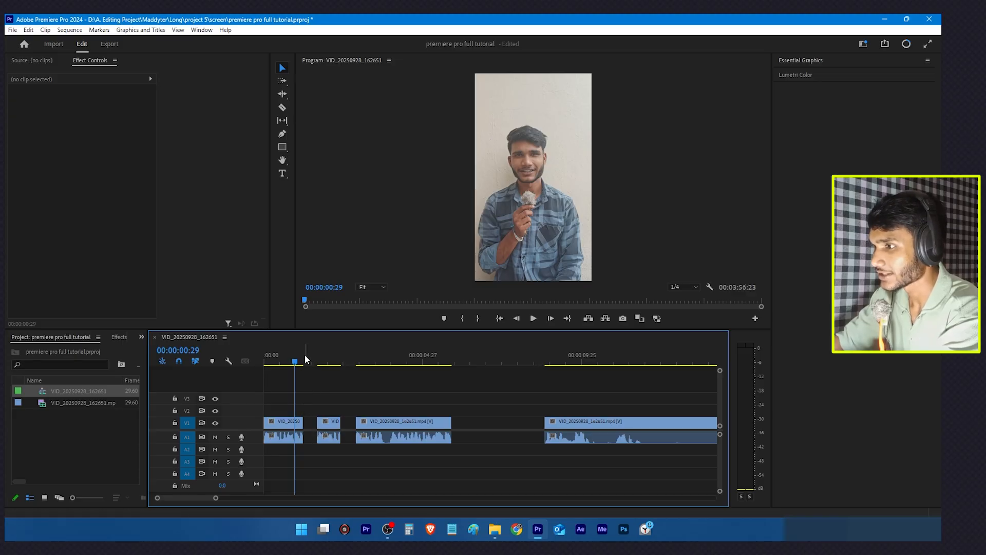
drag(312, 404, 290, 436)
click(531, 320)
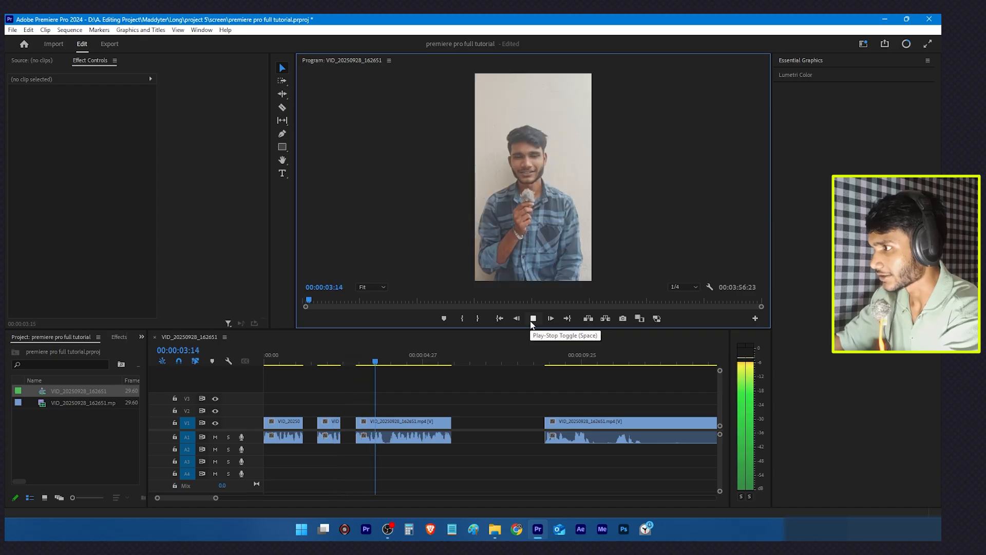
click(351, 385)
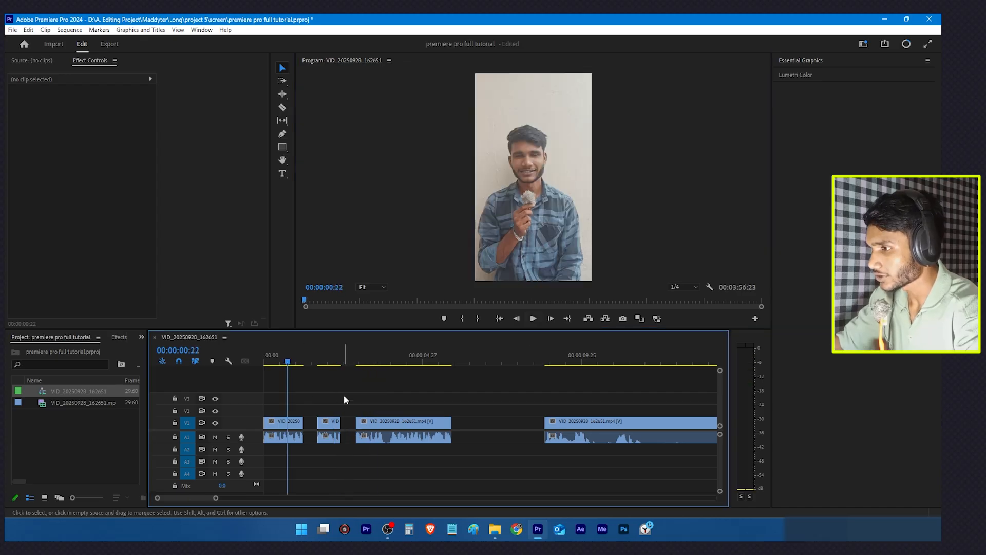
drag(344, 412, 392, 439)
click(312, 442)
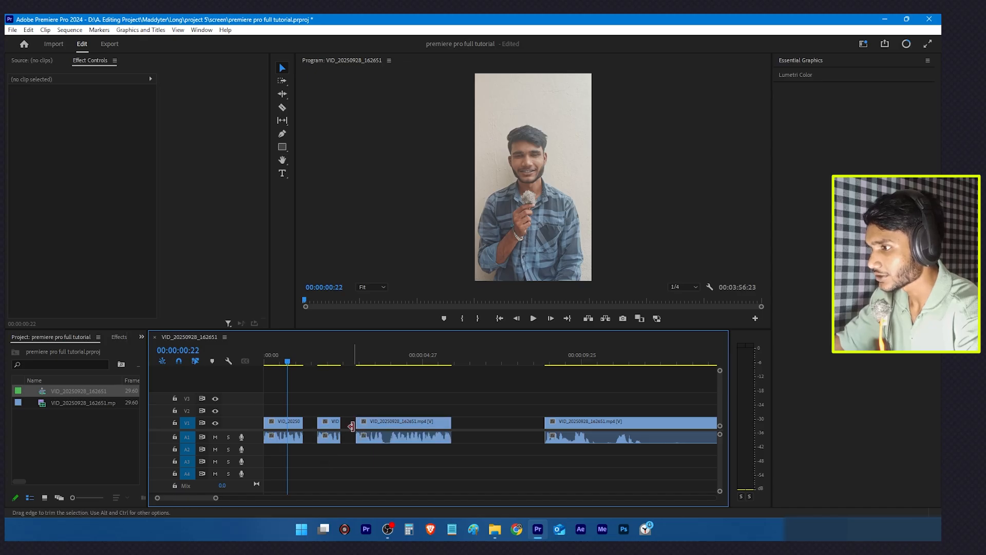
drag(308, 361, 405, 428)
click(308, 413)
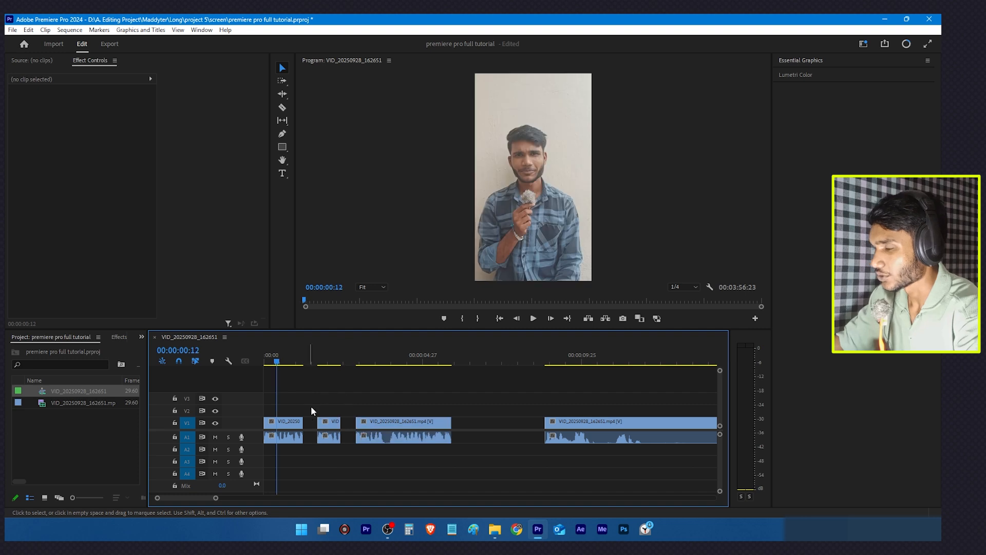
Step: Move the second and third clips earlier so they sit directly against the preceding clips without gaps
click(328, 434)
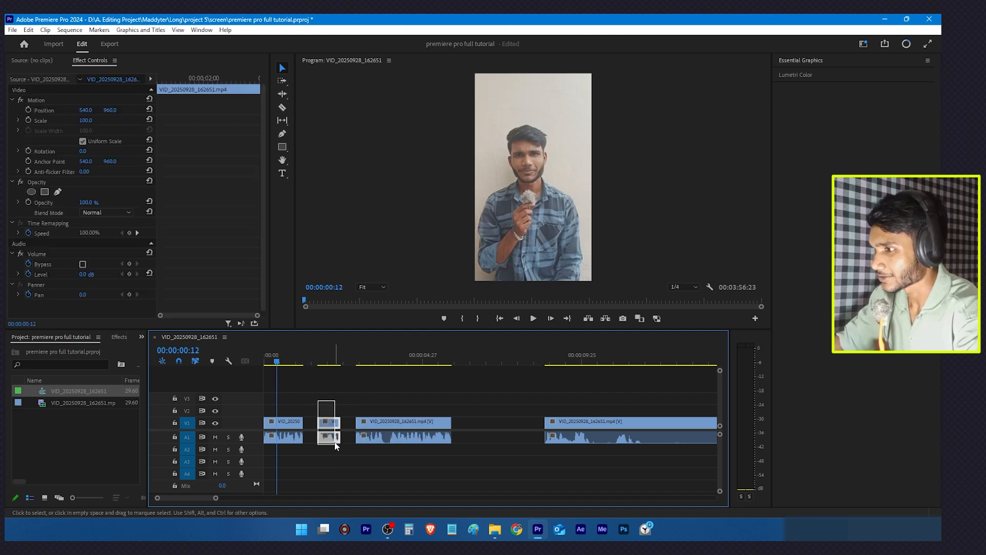
drag(326, 429, 322, 429)
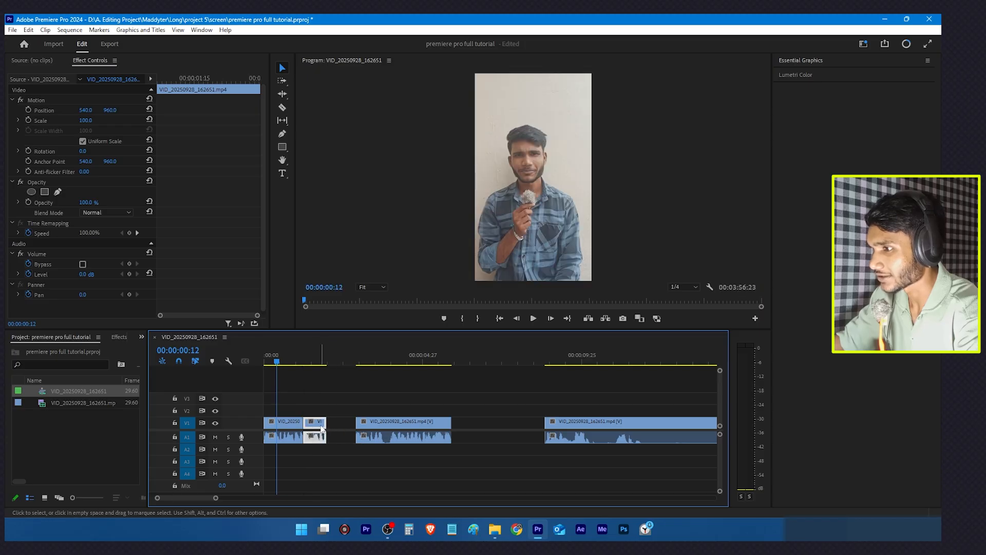
click(383, 424)
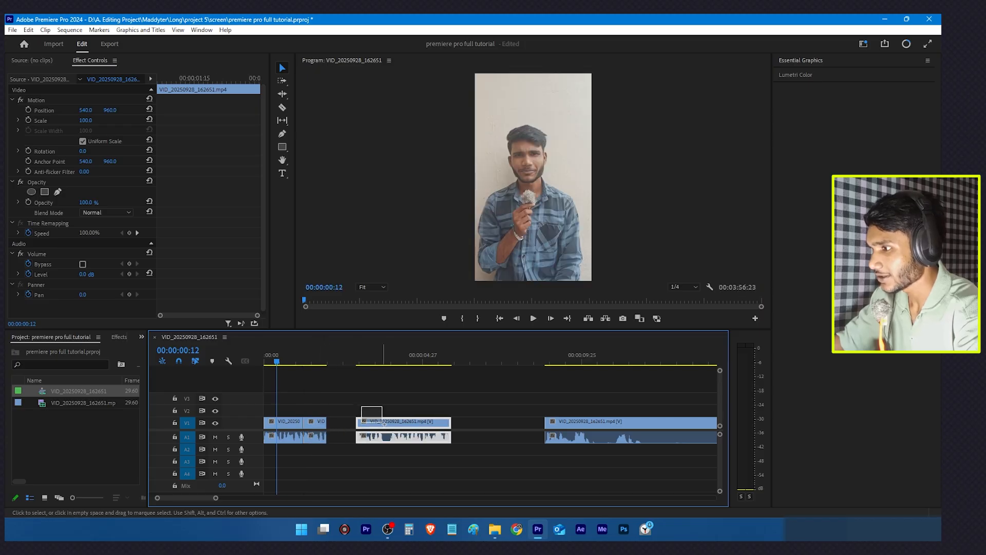
drag(383, 424, 358, 422)
click(358, 387)
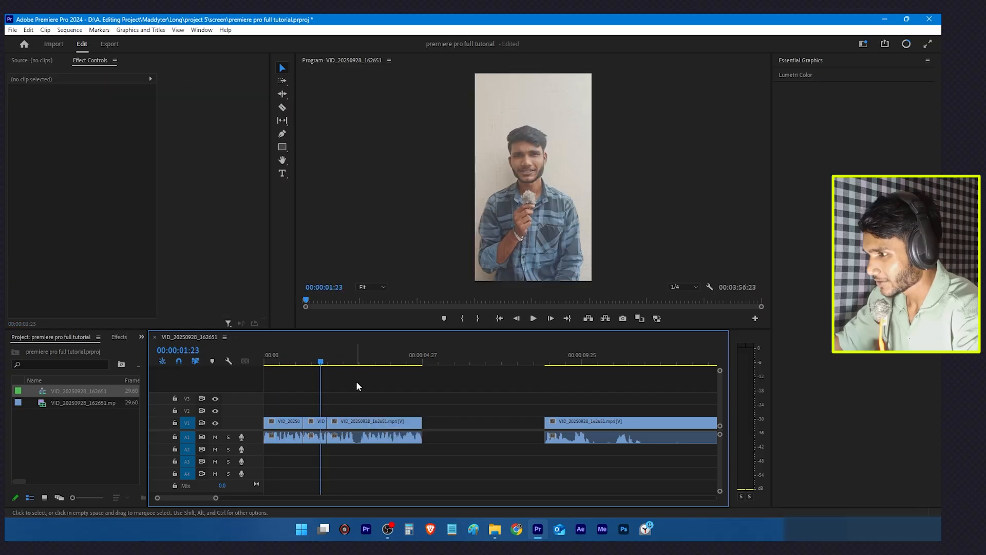
Step: Split the long fourth clip around its pauses and remove the silent parts, leaving only the short spoken pieces
drag(339, 362, 577, 421)
key(ctrl+k)
click(605, 363)
click(595, 362)
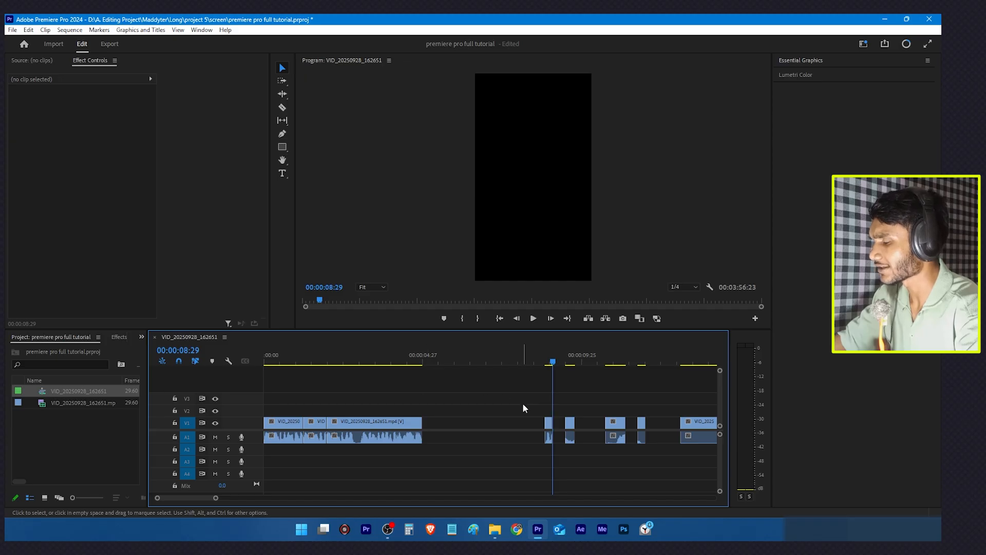
Step: Move the short spoken pieces up against the end of the joined clips to close the gaps
drag(509, 396, 459, 424)
click(495, 390)
key(Up)
click(518, 427)
drag(519, 429, 479, 418)
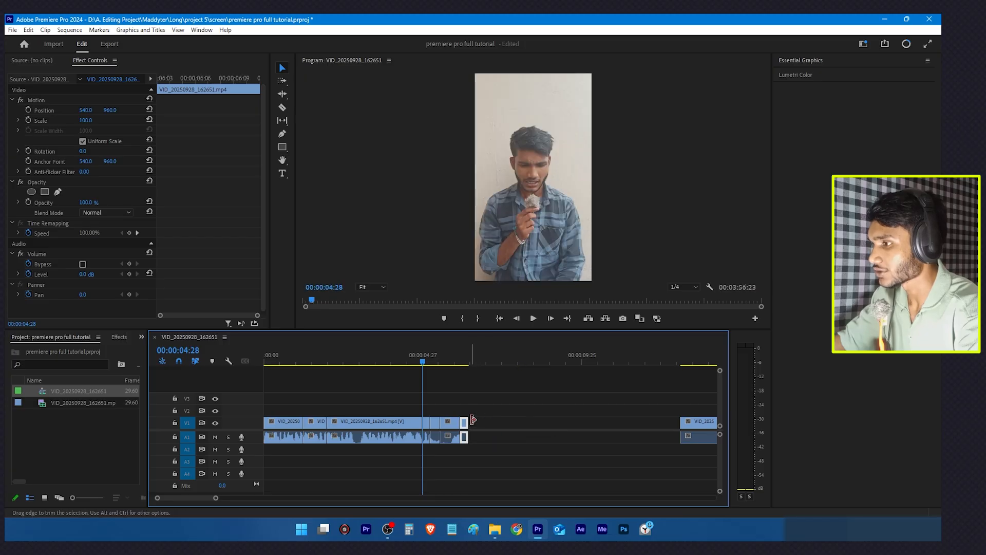
Step: Delete all leftover clips after the three joined ones, and cut the short pause out of the third clip, closing the gap
drag(437, 362, 447, 407)
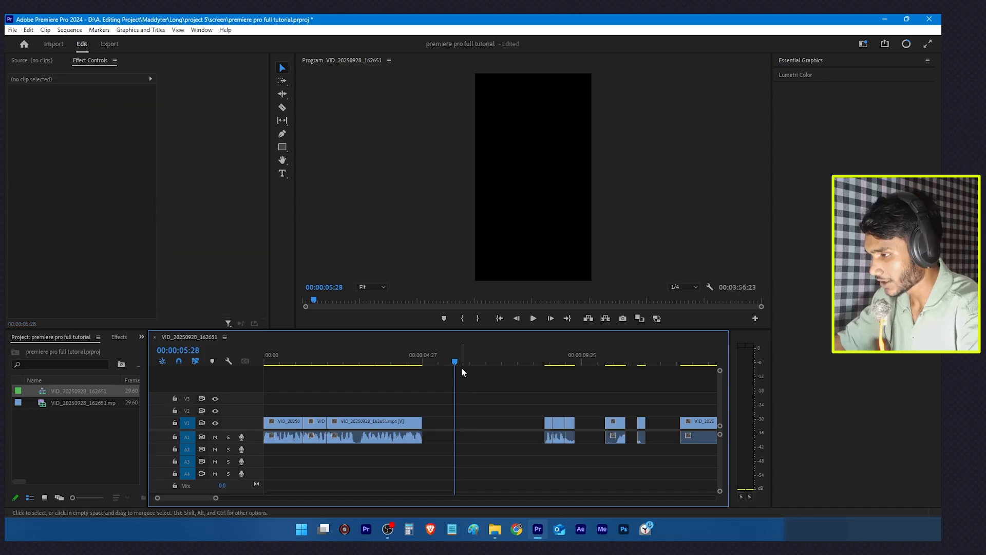
drag(522, 403, 718, 444)
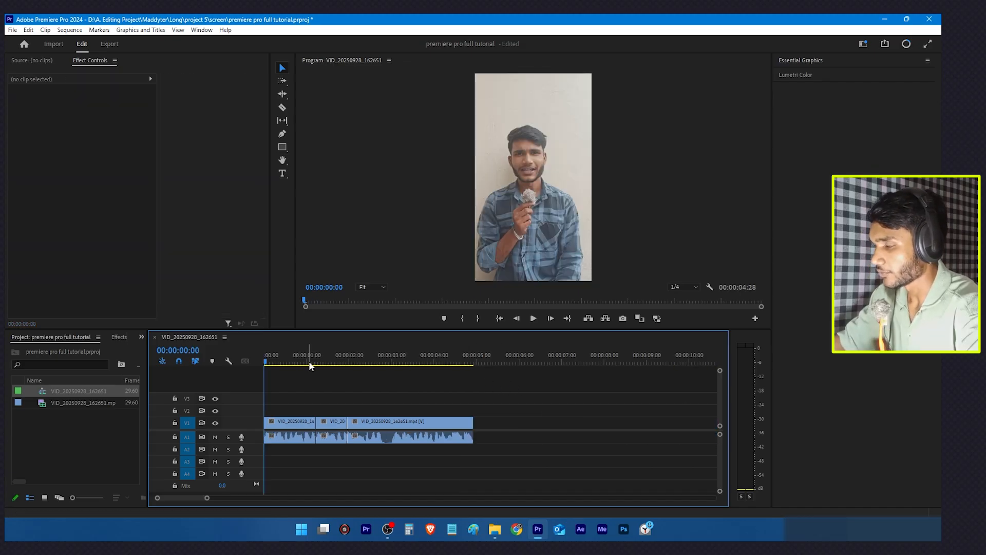
drag(335, 364, 396, 395)
key(space)
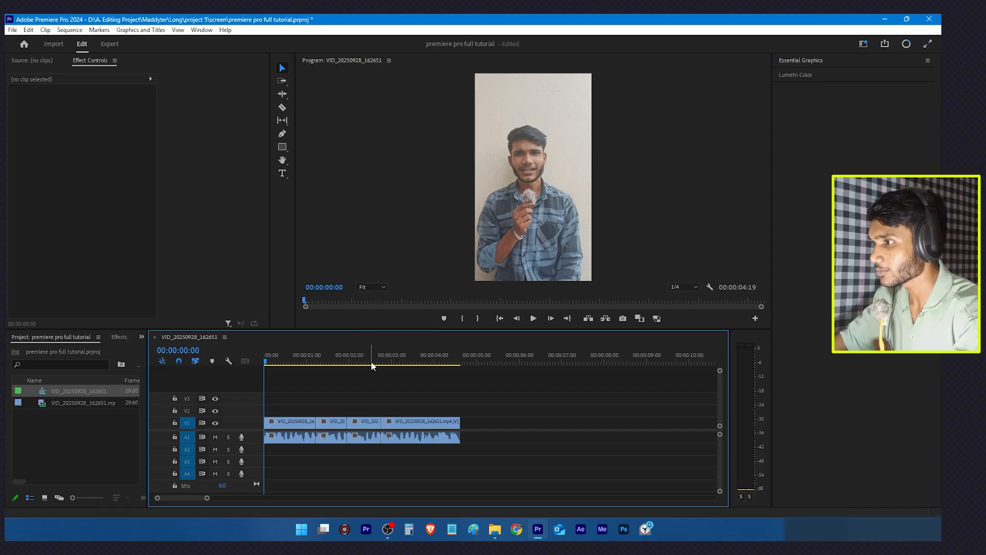
Step: Add the text "maddyter" over the speaker's chest with the Type Tool and return to the Selection Tool
key(t)
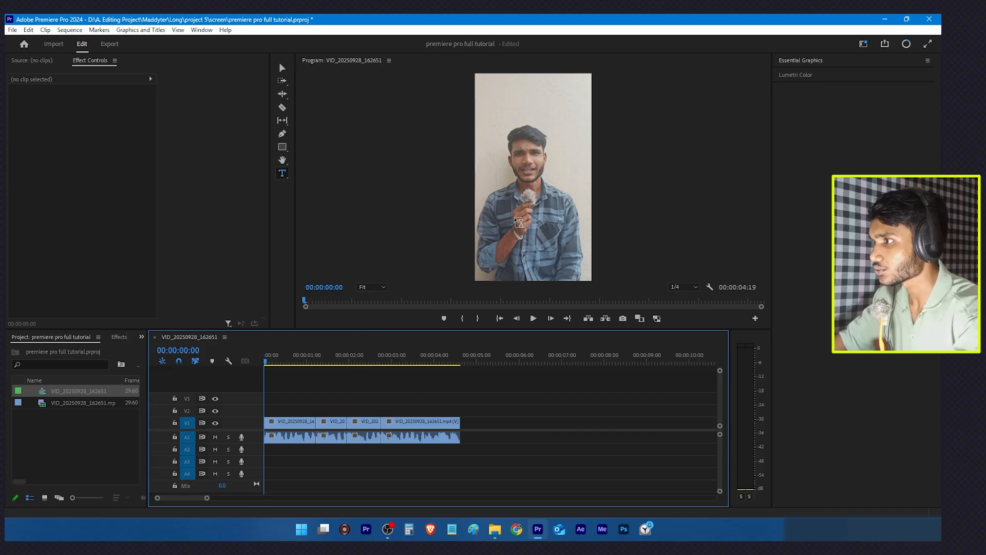
key(v)
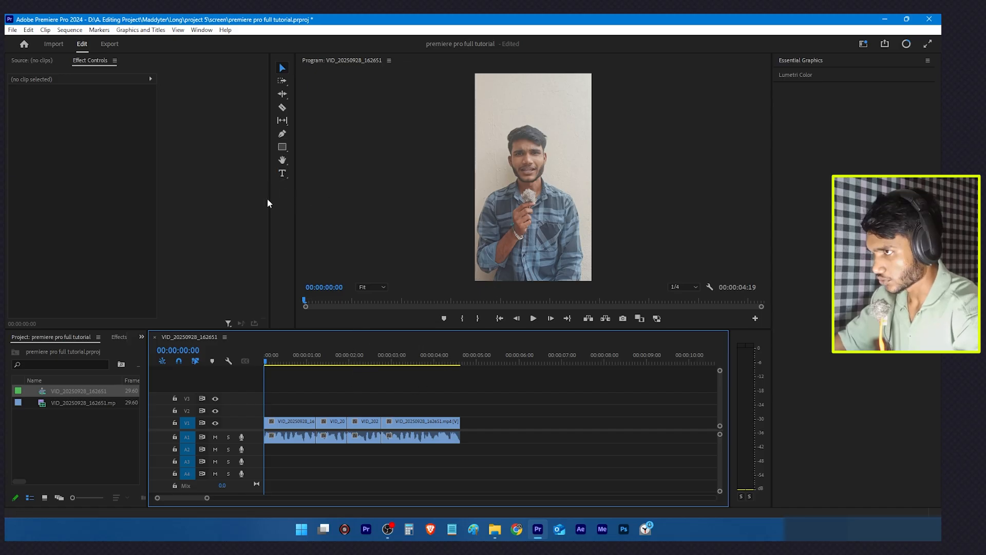
click(285, 174)
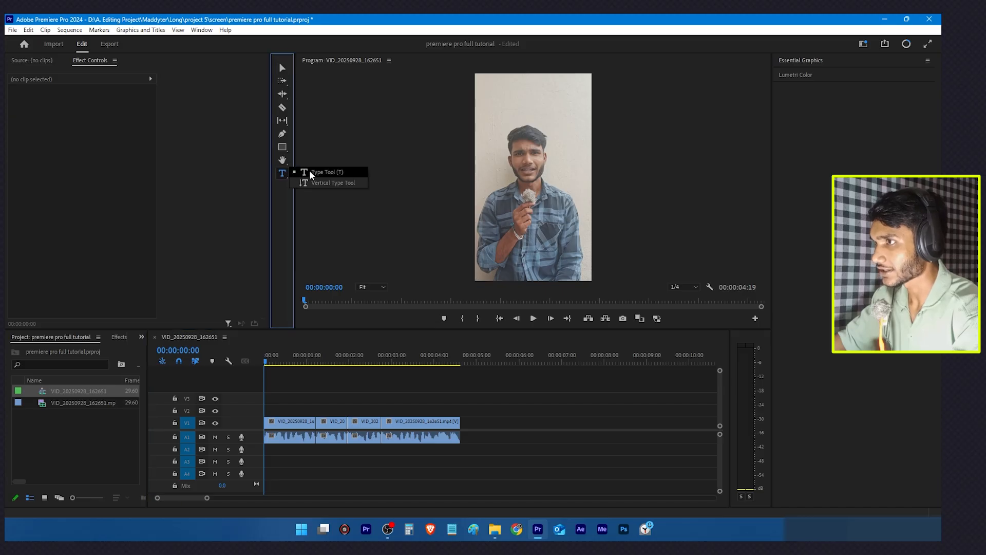
click(311, 173)
click(520, 217)
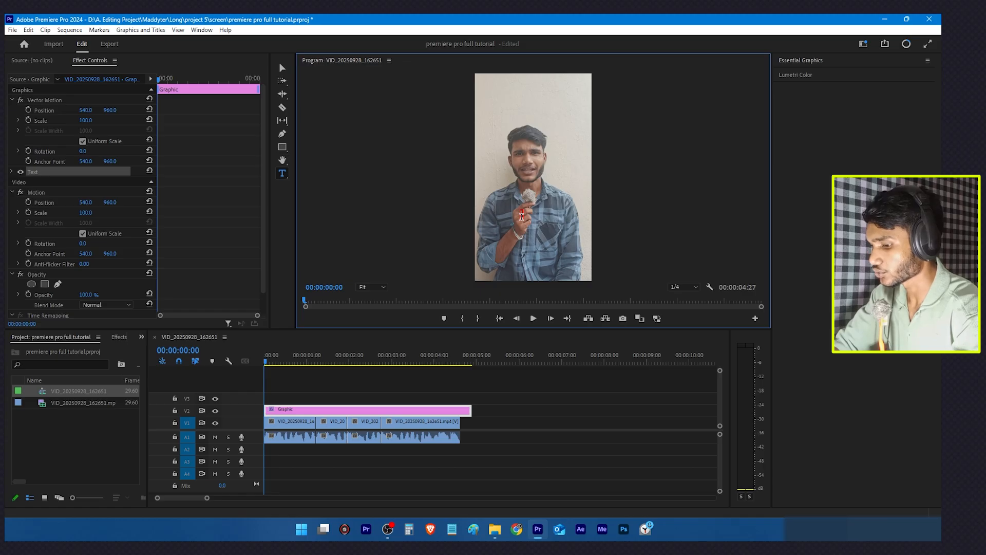
text(maddyter)
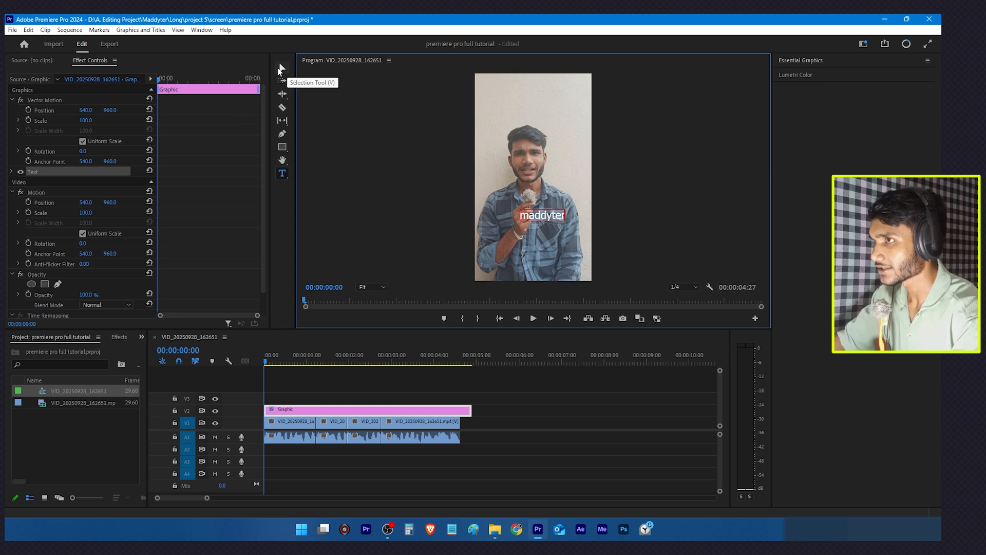
click(282, 69)
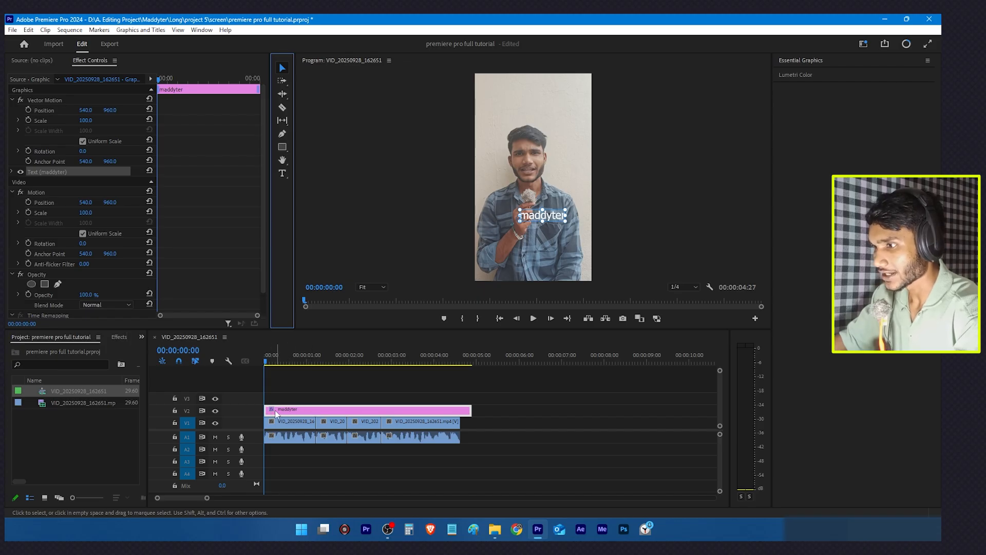
Step: Set the text graphic's Vector Motion position to 425, 889 and scale to 128, and move the text slightly higher across the chest
click(303, 415)
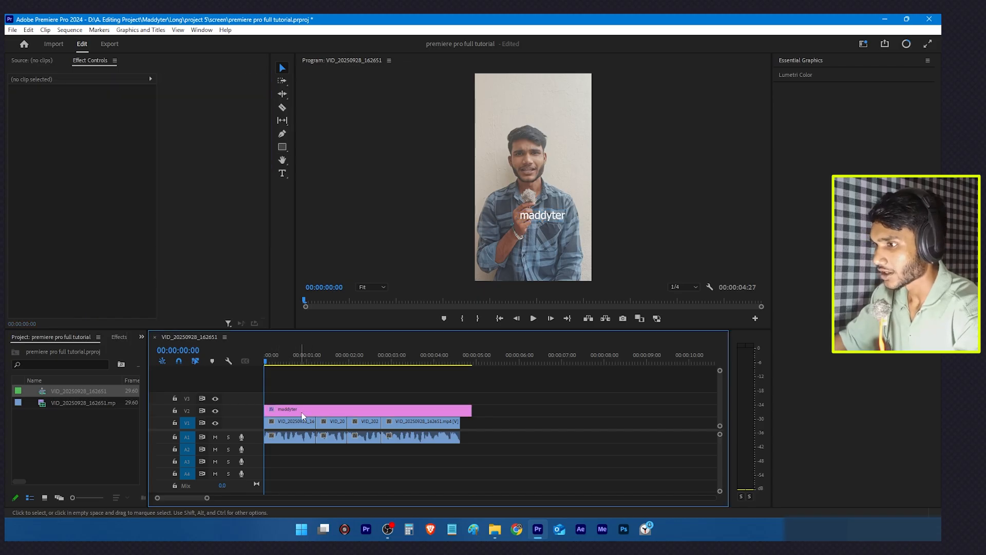
click(304, 411)
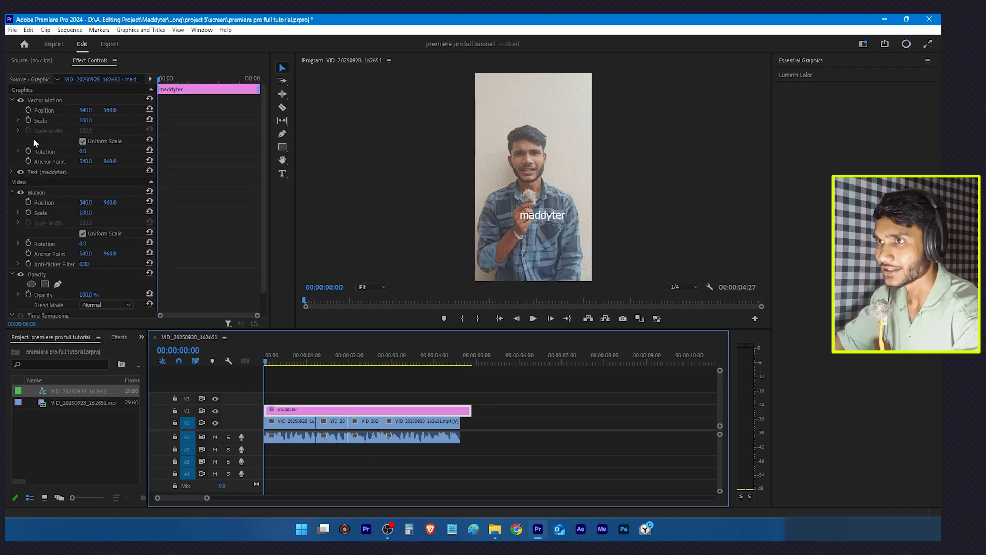
drag(86, 110, 29, 111)
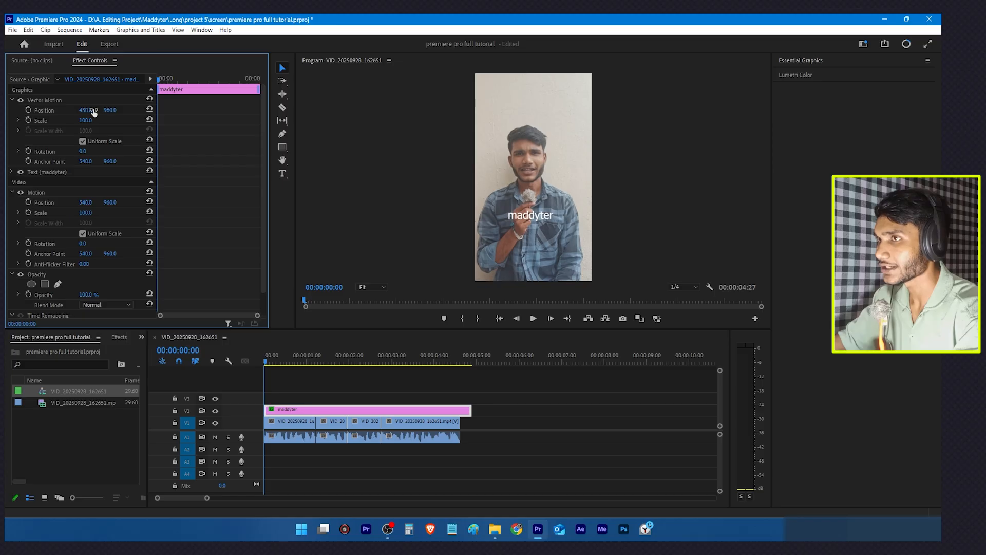
mouse_move(110, 110)
mouse_down()
mouse_move(92, 120)
mouse_move(71, 110)
mouse_move(98, 122)
mouse_move(83, 114)
mouse_move(97, 110)
mouse_up()
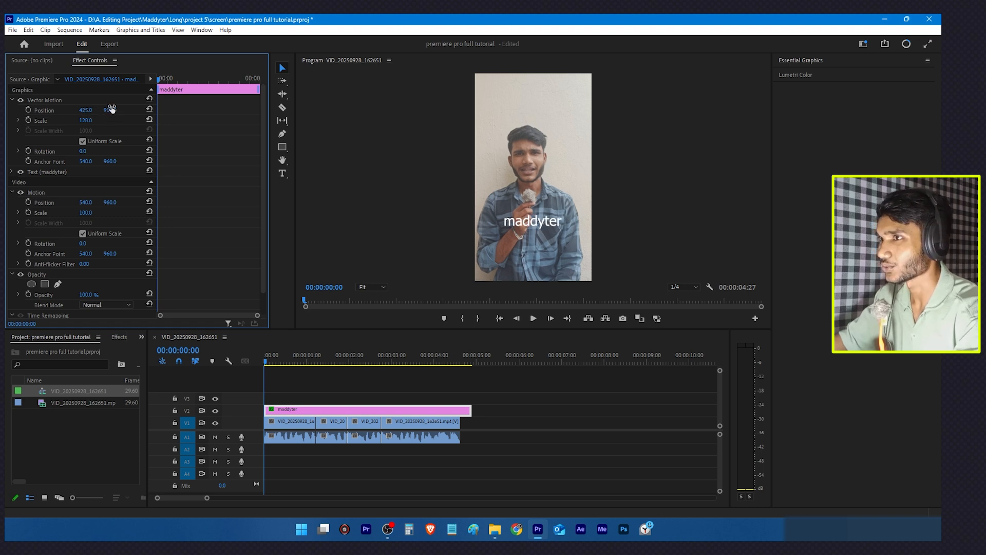
drag(111, 109, 52, 107)
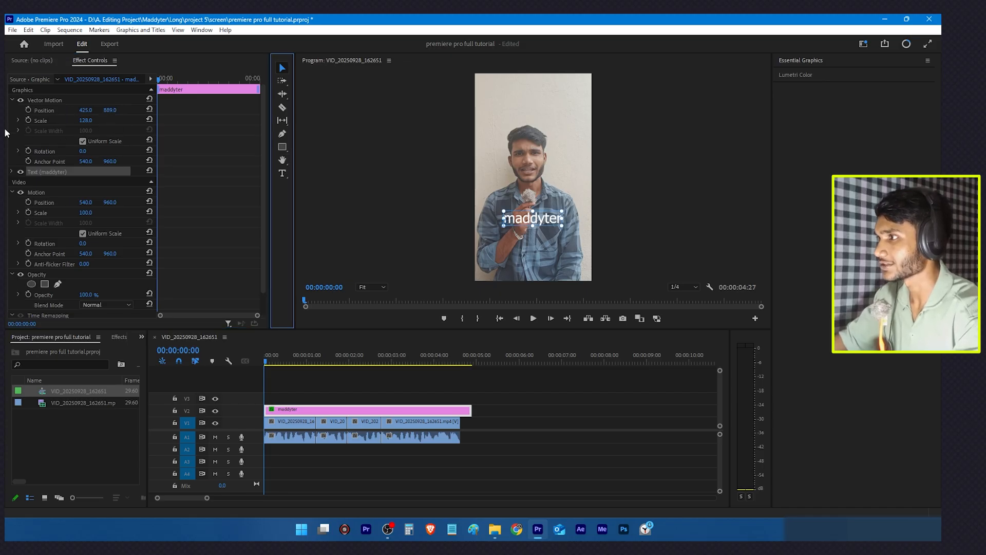
mouse_move(546, 223)
mouse_down()
mouse_move(619, 195)
mouse_move(575, 226)
mouse_move(540, 214)
mouse_up()
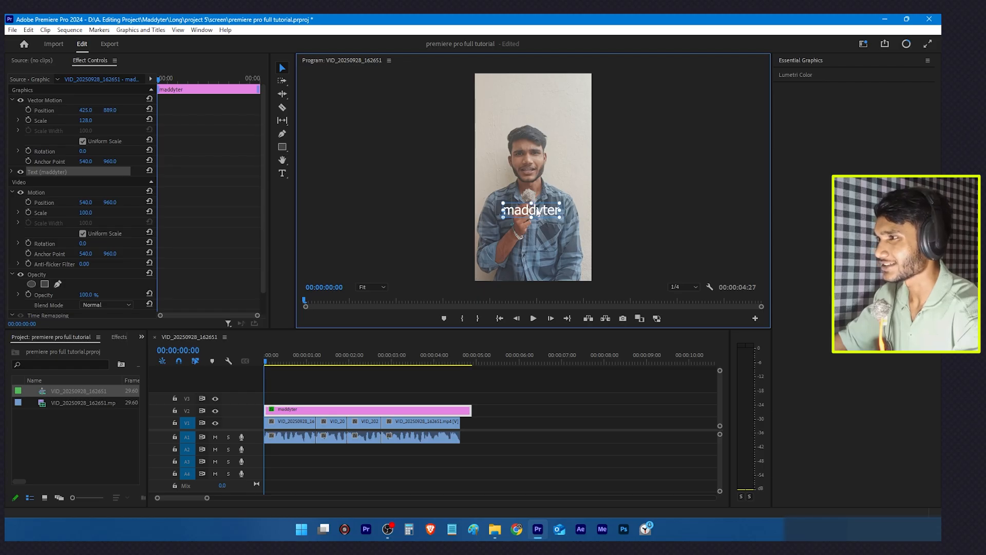
mouse_move(539, 215)
mouse_down()
mouse_move(542, 246)
mouse_move(544, 216)
mouse_up()
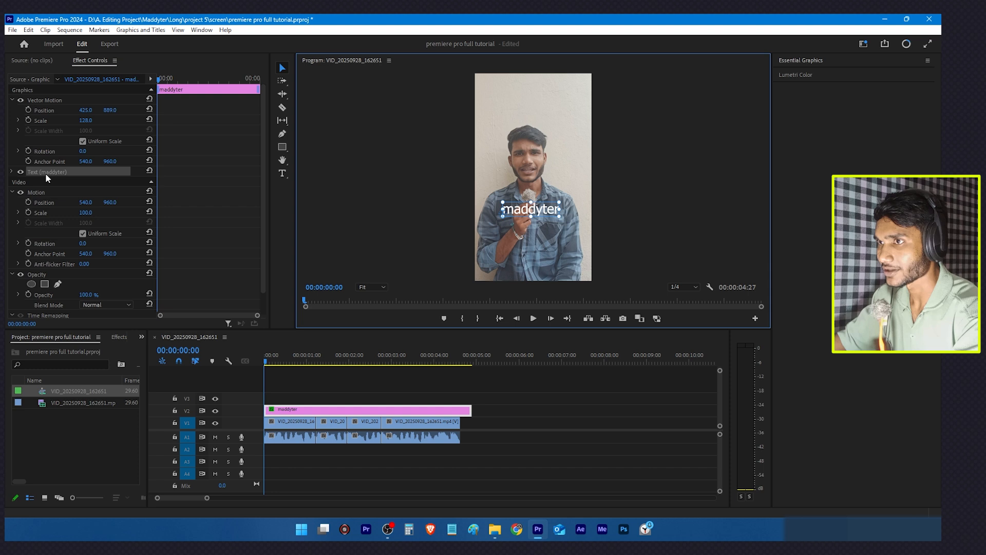
Step: Expand the text's source settings and change its font to MADE TOMMY Medium
click(12, 172)
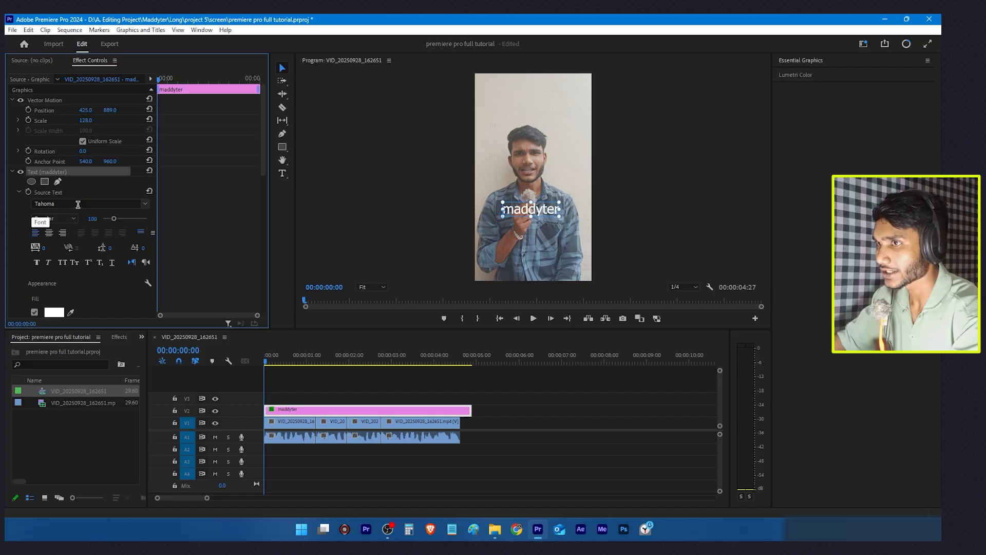
click(58, 204)
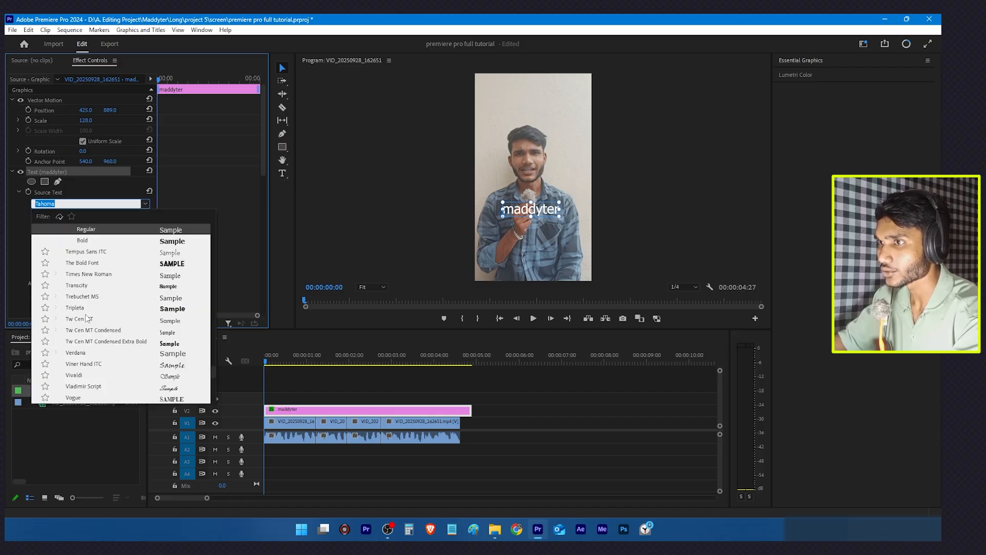
scroll(86, 321, up, 4)
scroll(86, 324, down, 4)
scroll(87, 323, up, 4)
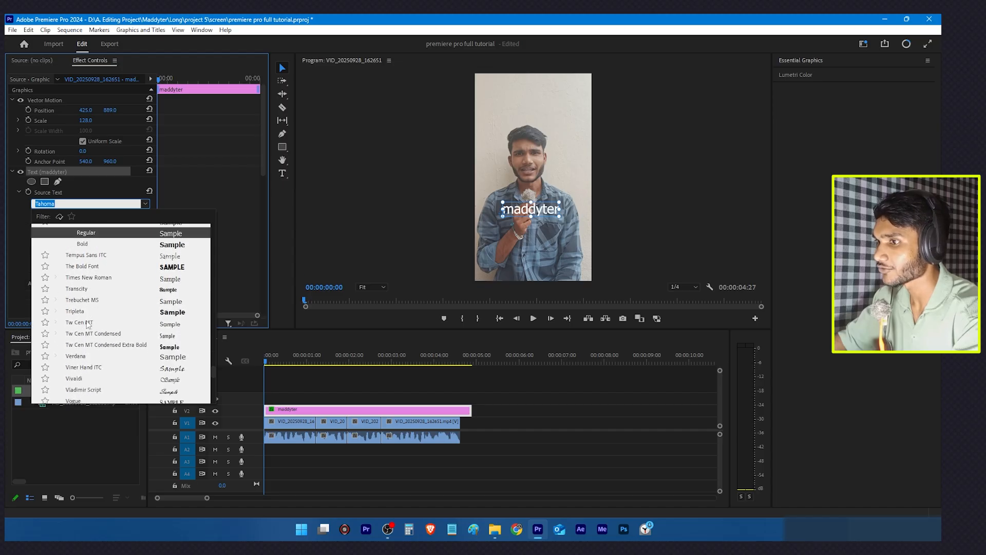
scroll(93, 311, up, 7)
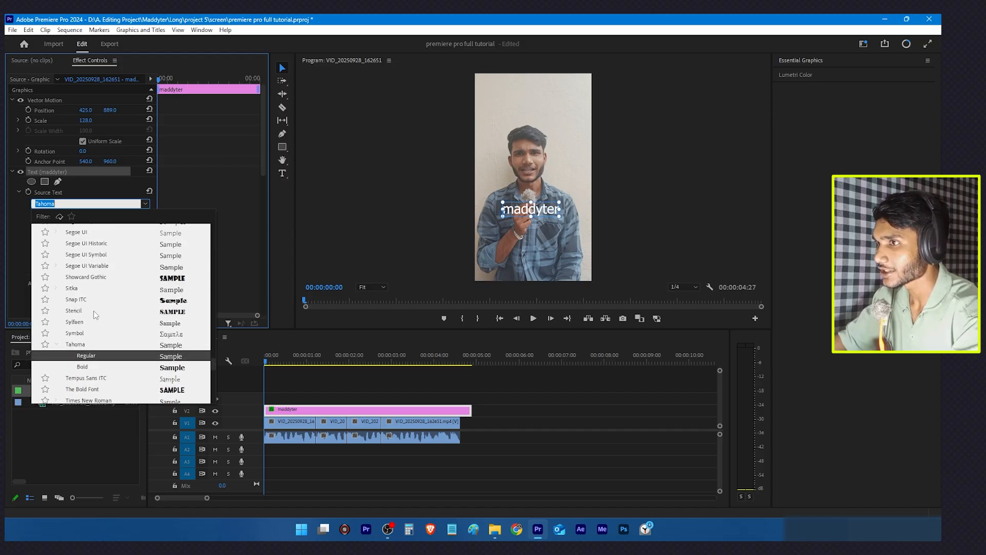
scroll(93, 311, up, 1)
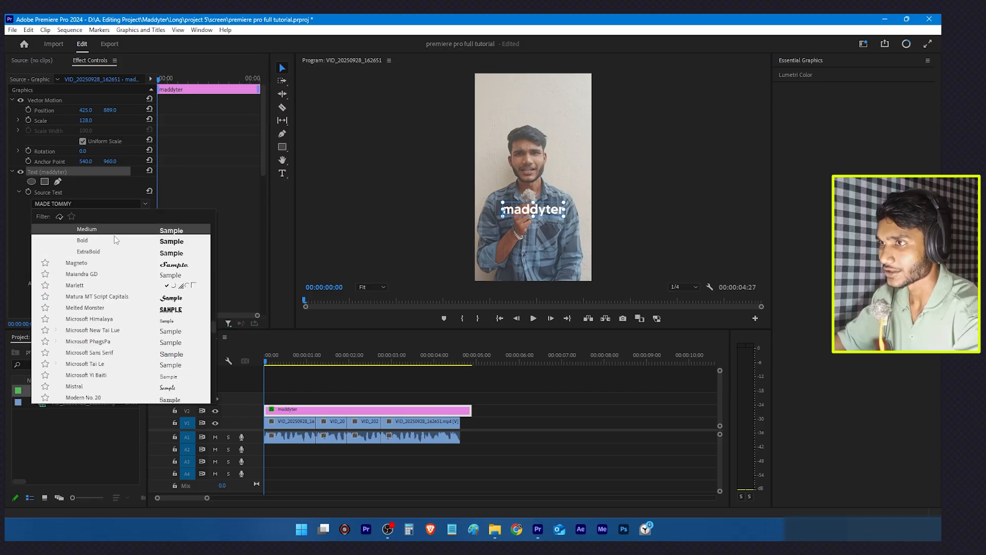
scroll(114, 236, up, 1)
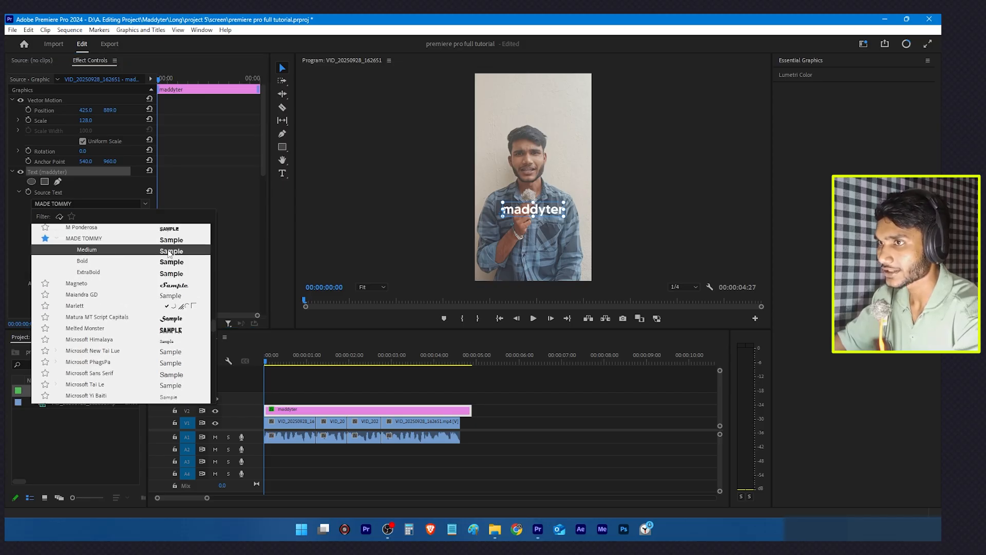
click(191, 254)
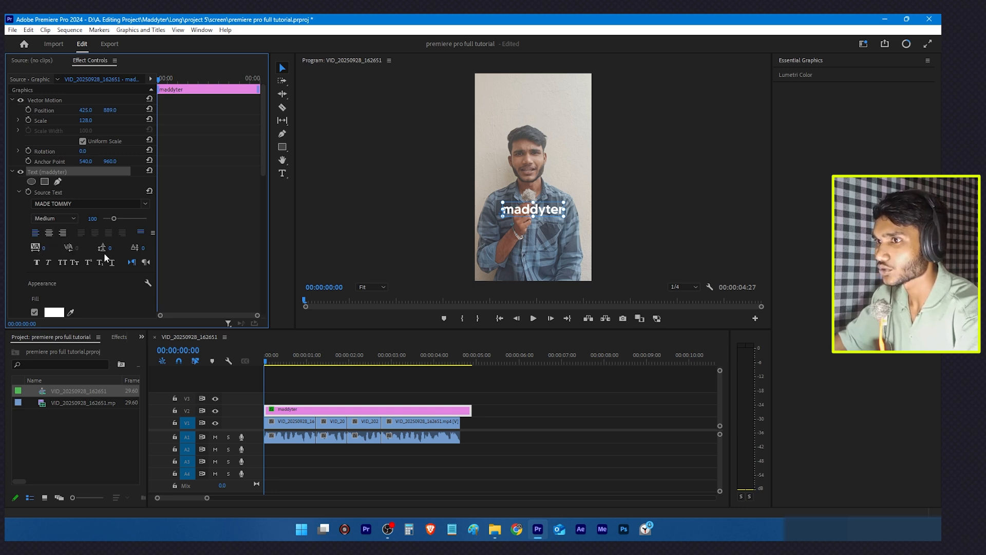
Step: Set the text's fill to a fully saturated yellow-green with a hue of 70°
scroll(75, 259, down, 2)
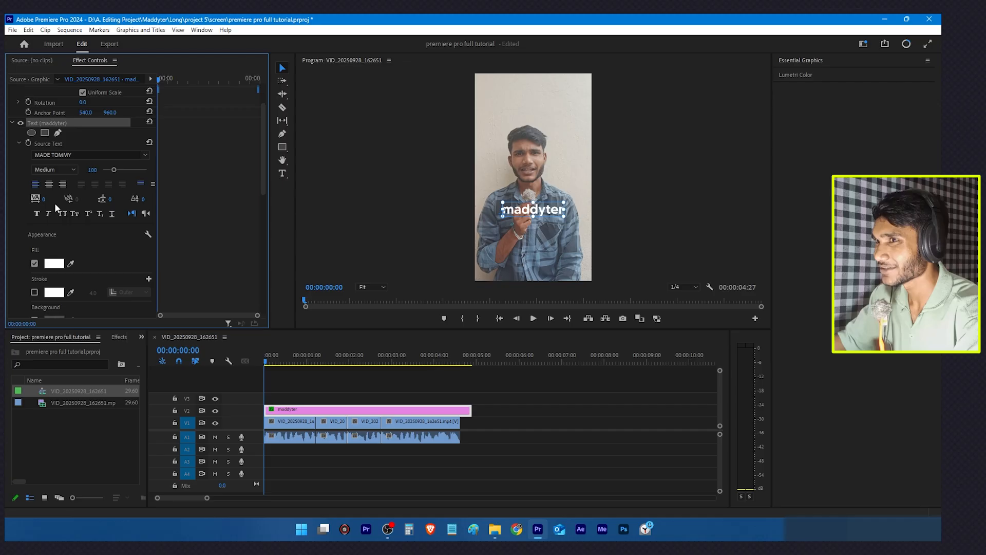
scroll(93, 240, down, 2)
scroll(92, 240, down, 1)
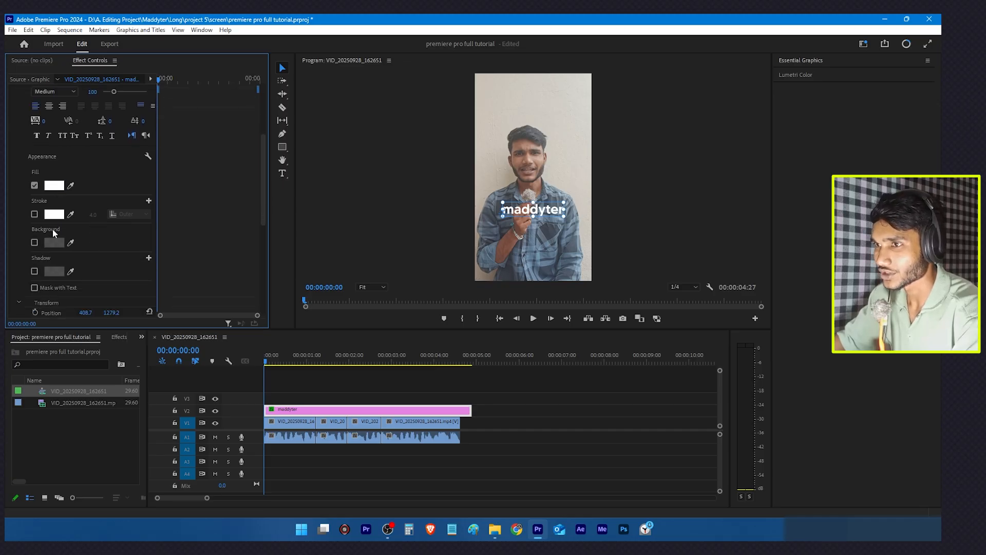
click(54, 186)
click(494, 236)
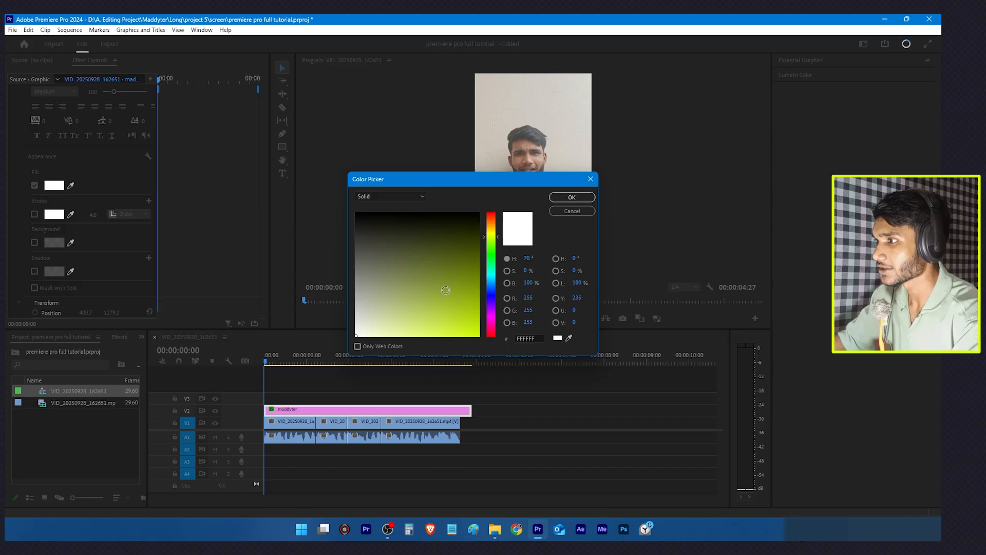
click(479, 336)
click(570, 197)
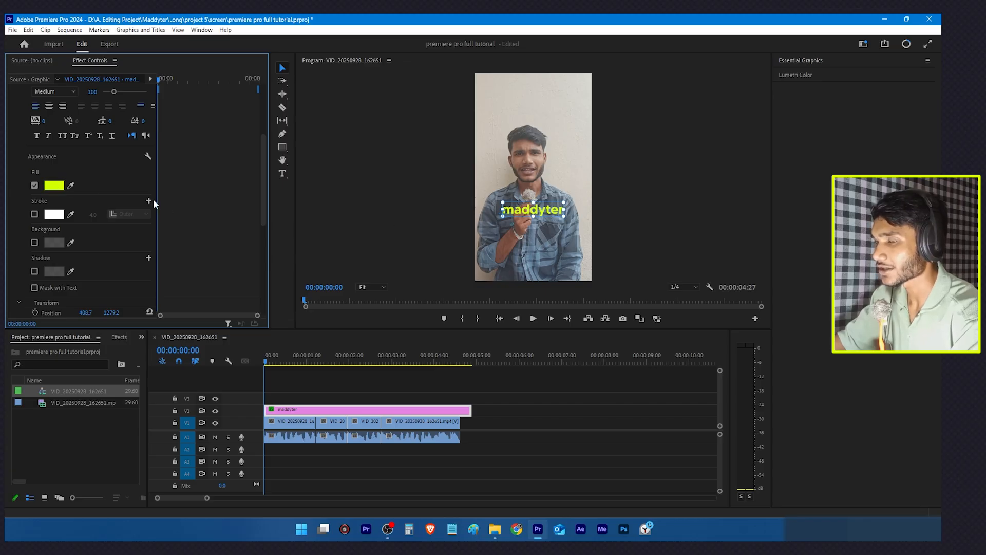
Step: Change the text's fill colour to pure red, FF0000
click(64, 187)
drag(496, 252, 495, 205)
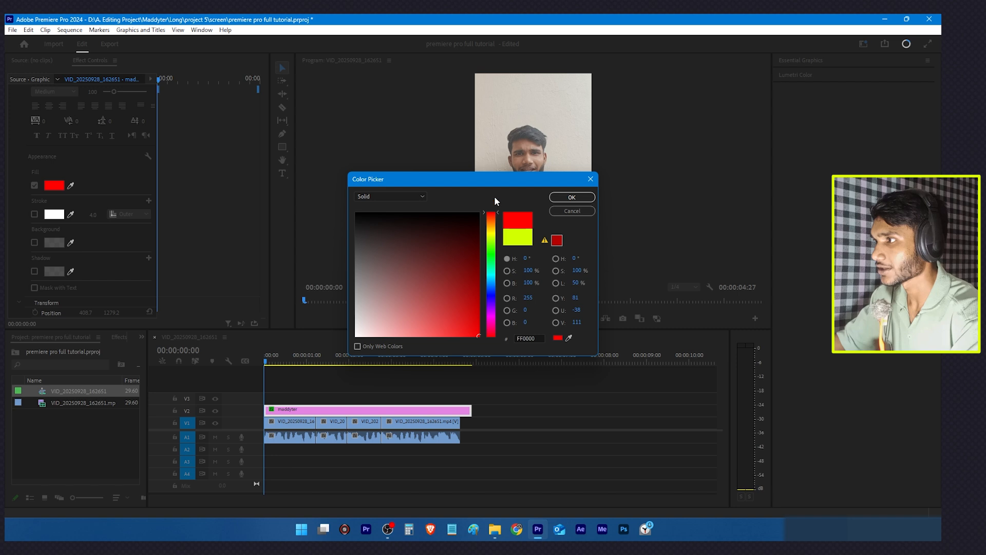
click(567, 198)
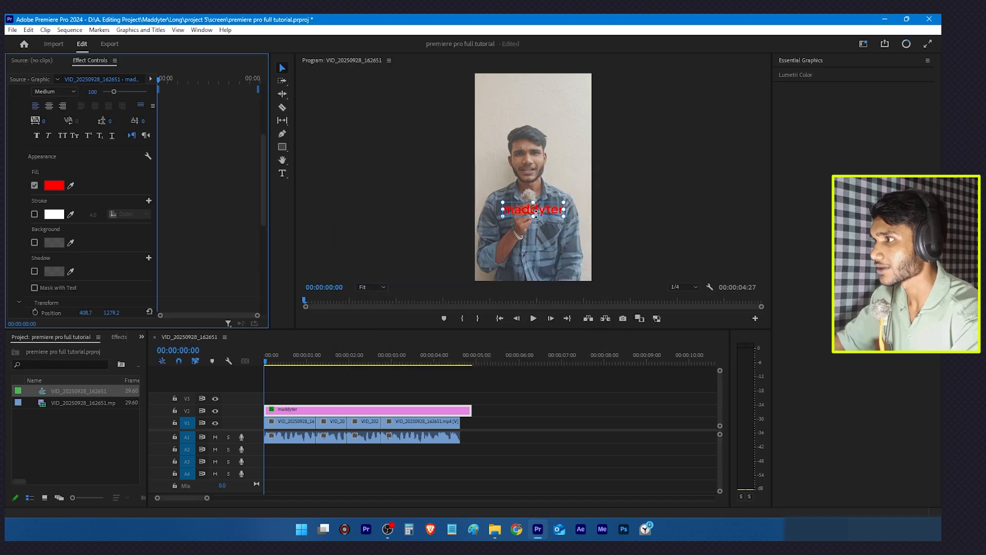
Step: Change the text's fill colour to white
click(55, 185)
click(355, 336)
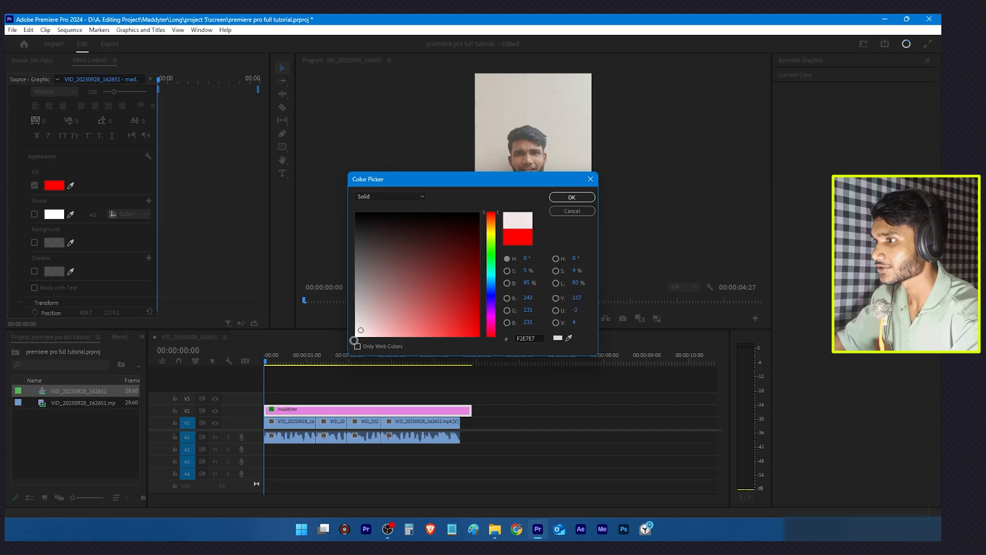
click(565, 198)
Step: Enable a stroke on the text and set its colour to pure red, FF0000
click(34, 214)
click(54, 215)
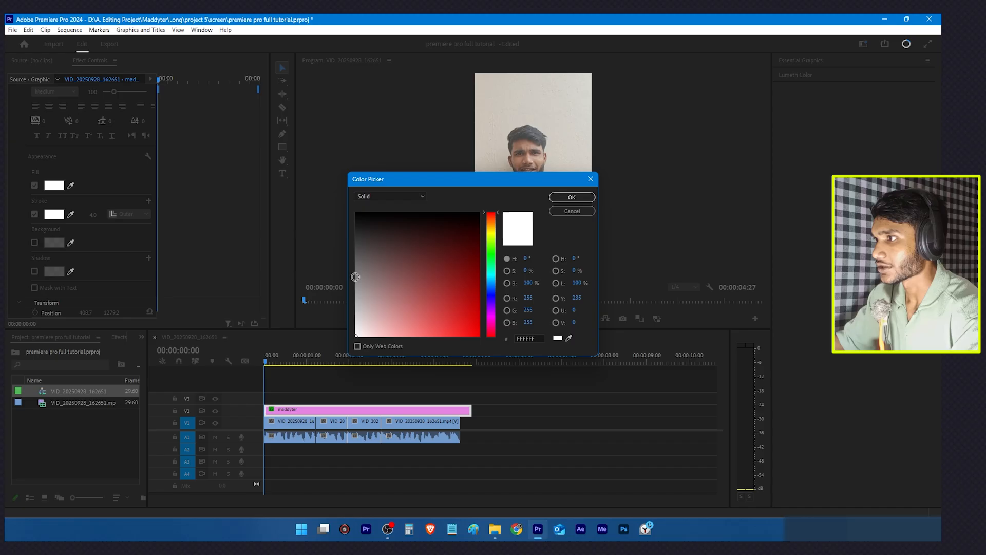
click(478, 336)
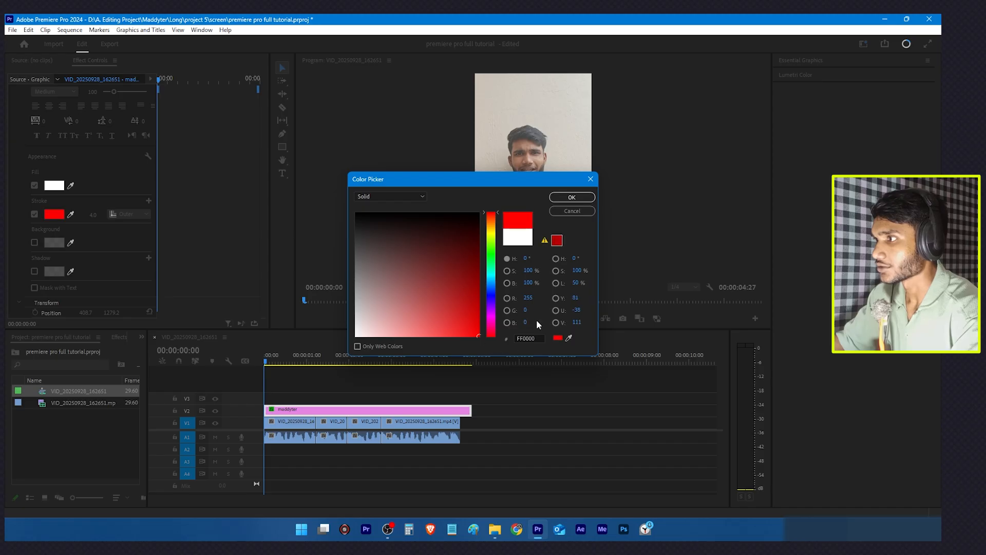
click(571, 197)
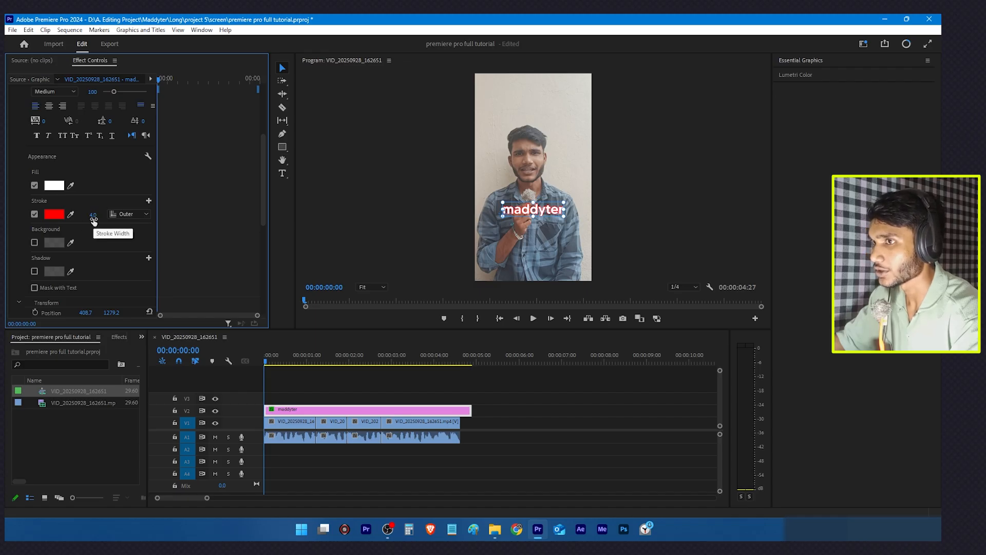
Step: Try a thicker text stroke of 14, set the stroke width to 5, and change the stroke colour to black
mouse_move(93, 219)
mouse_down()
mouse_move(136, 218)
mouse_move(104, 218)
mouse_up()
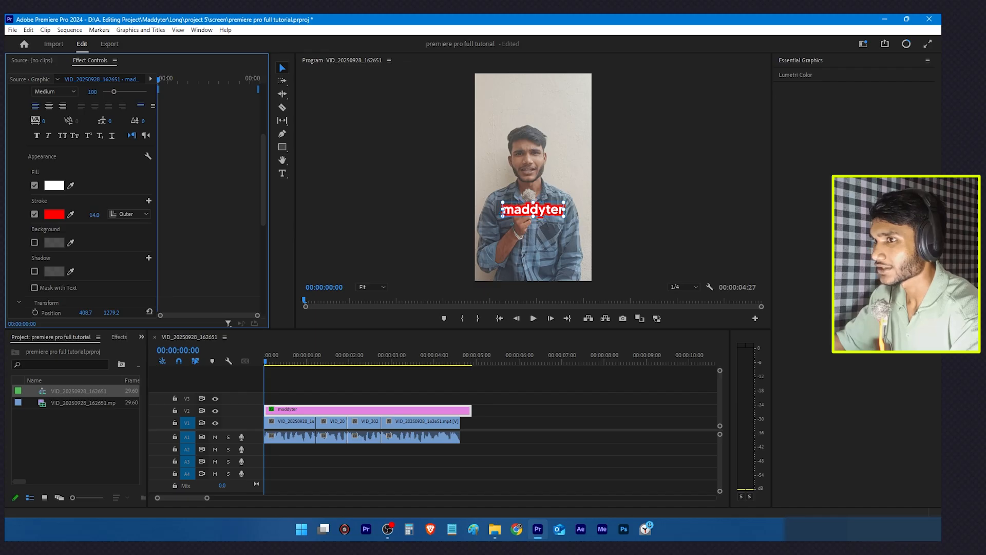
click(105, 213)
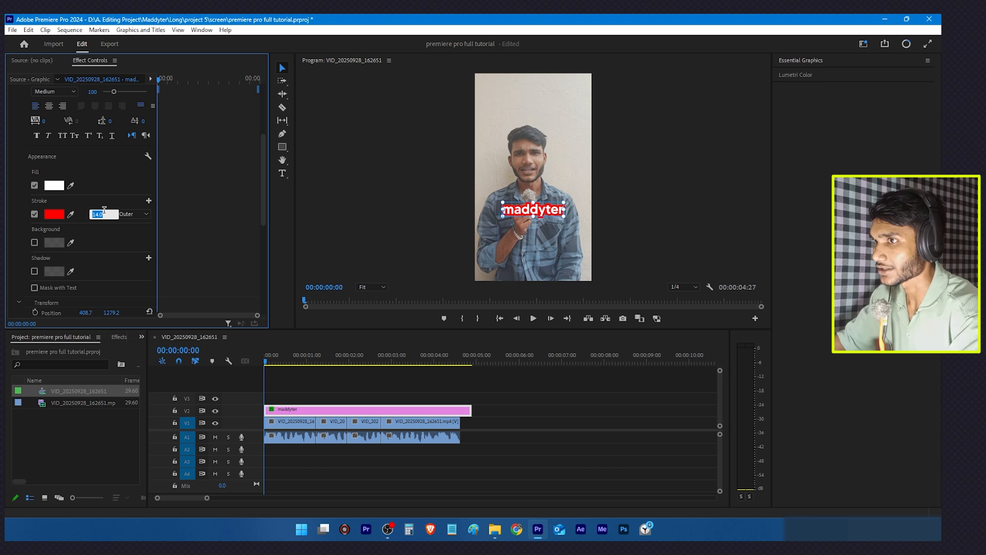
text(5)
key(Return)
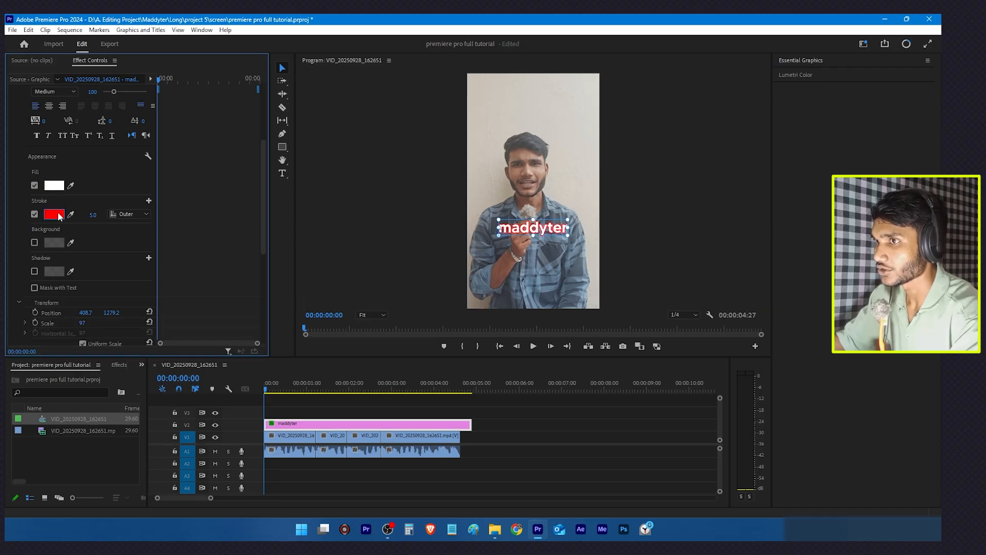
click(54, 214)
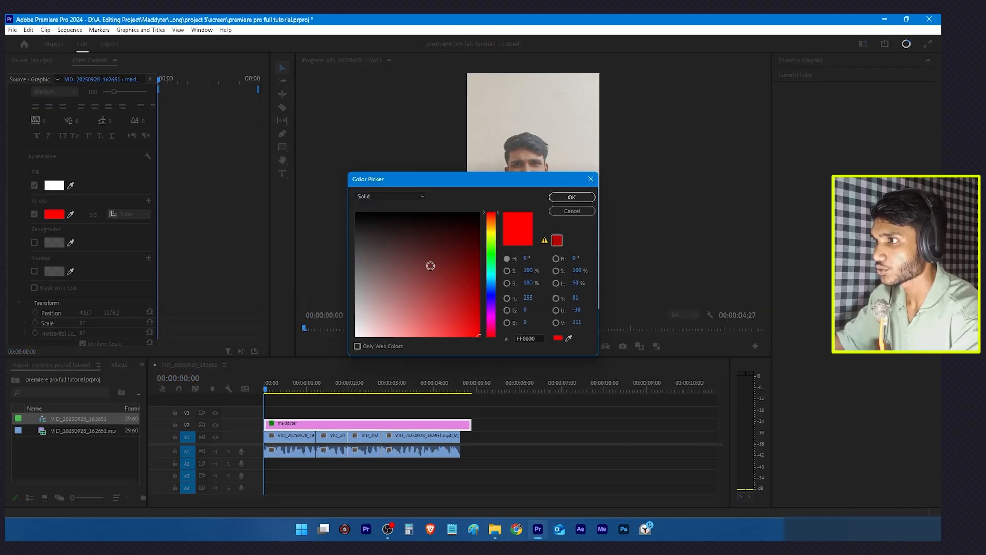
click(571, 197)
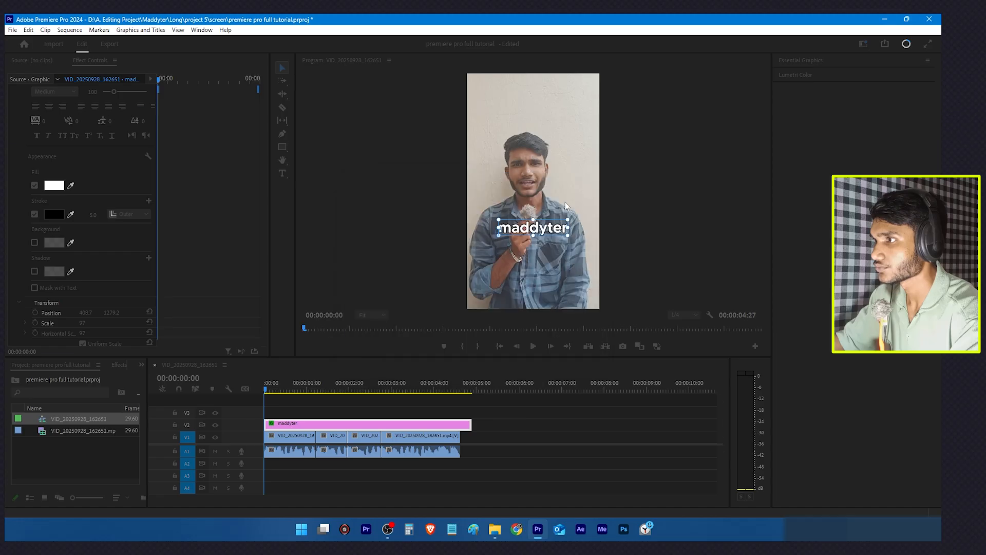
Step: Enable a background behind the text and colour it a saturated red
click(34, 242)
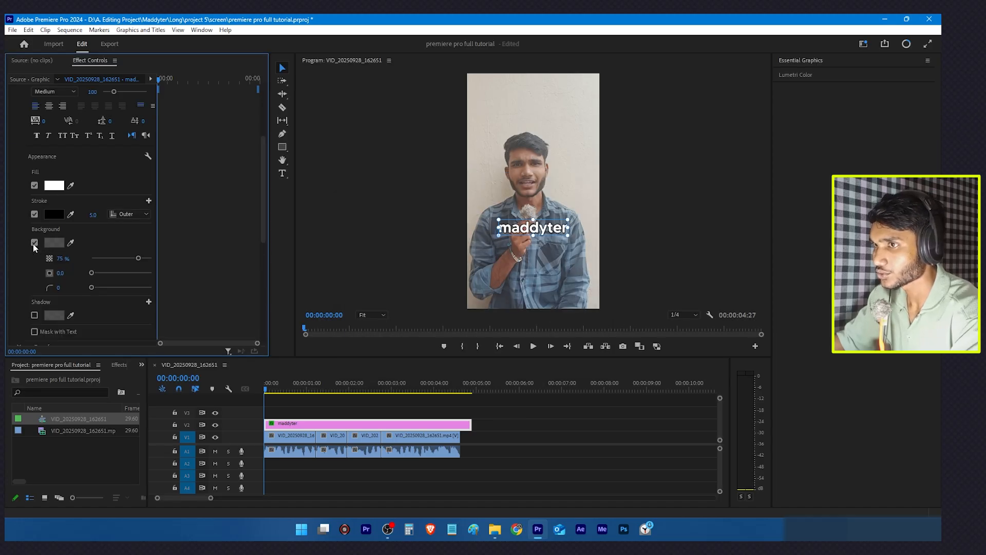
click(54, 242)
click(477, 327)
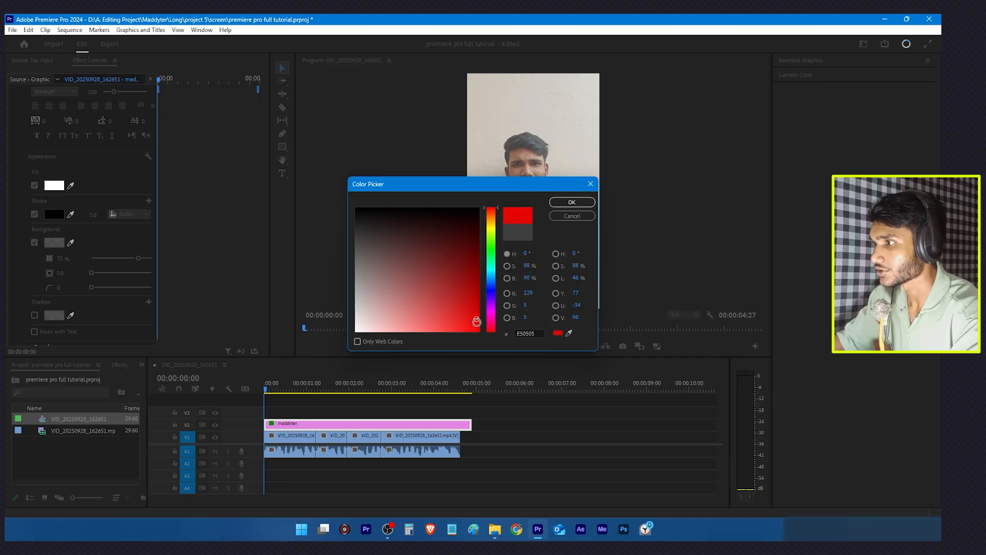
click(572, 202)
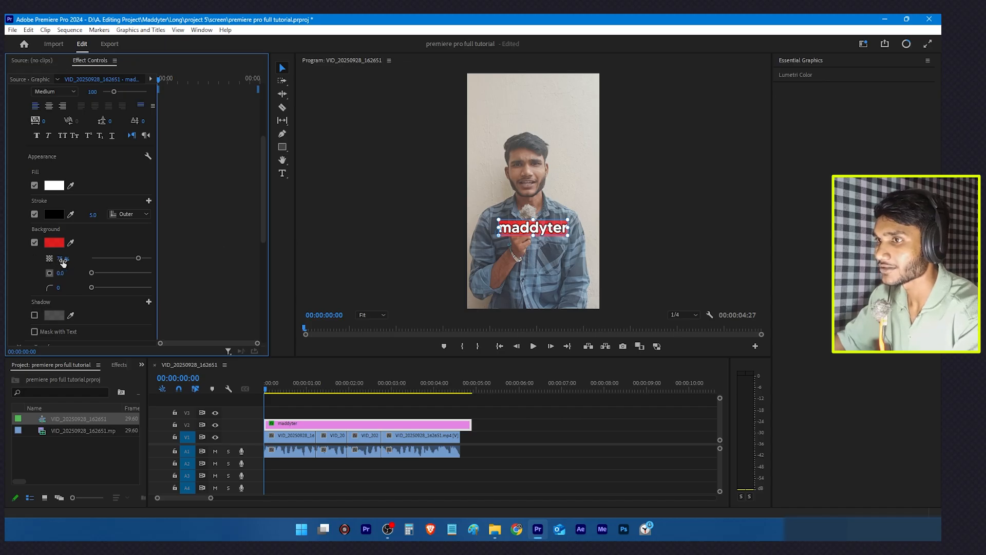
Step: Try lower opacities for the red text background and set its opacity to 100%
drag(62, 258, 35, 258)
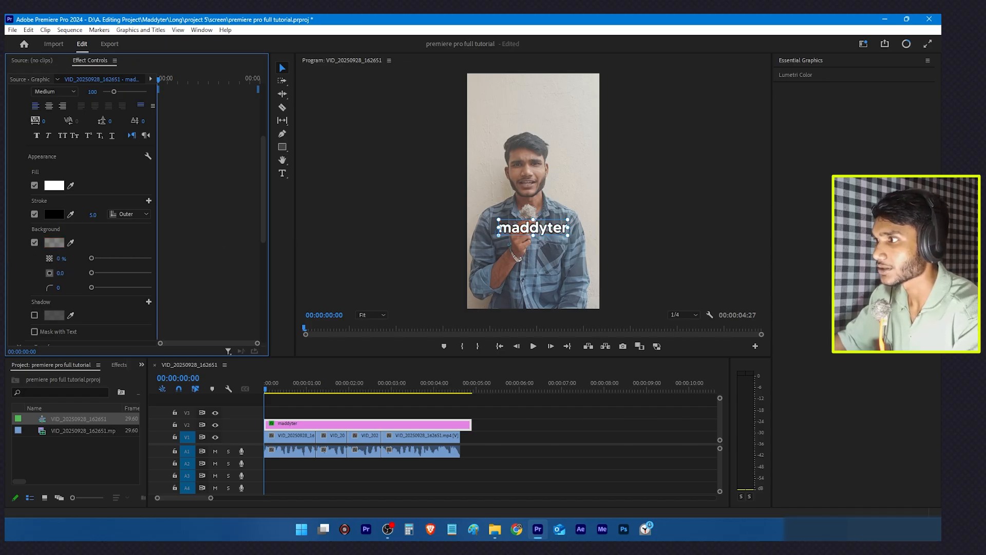
drag(61, 258, 118, 259)
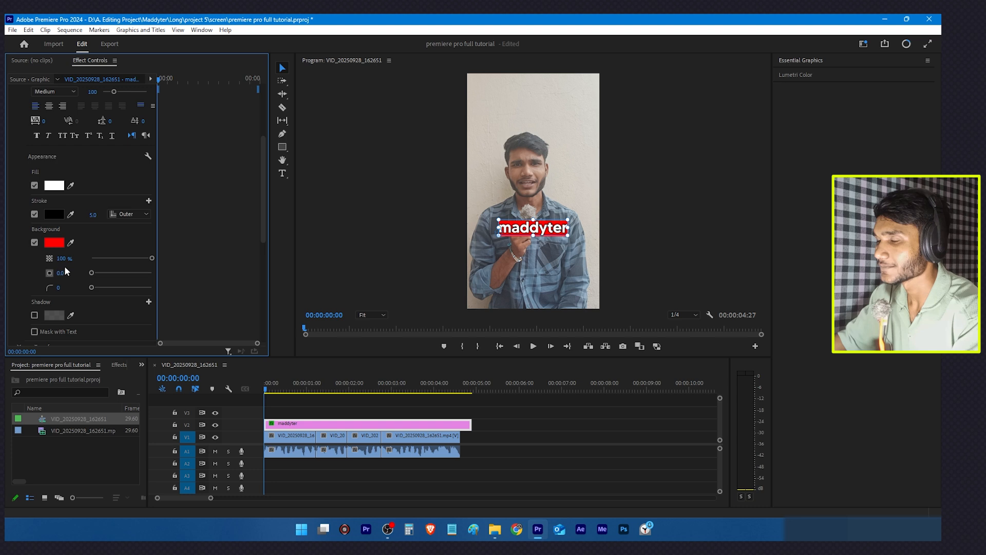
mouse_move(66, 261)
mouse_down()
mouse_move(11, 261)
mouse_move(62, 261)
mouse_up()
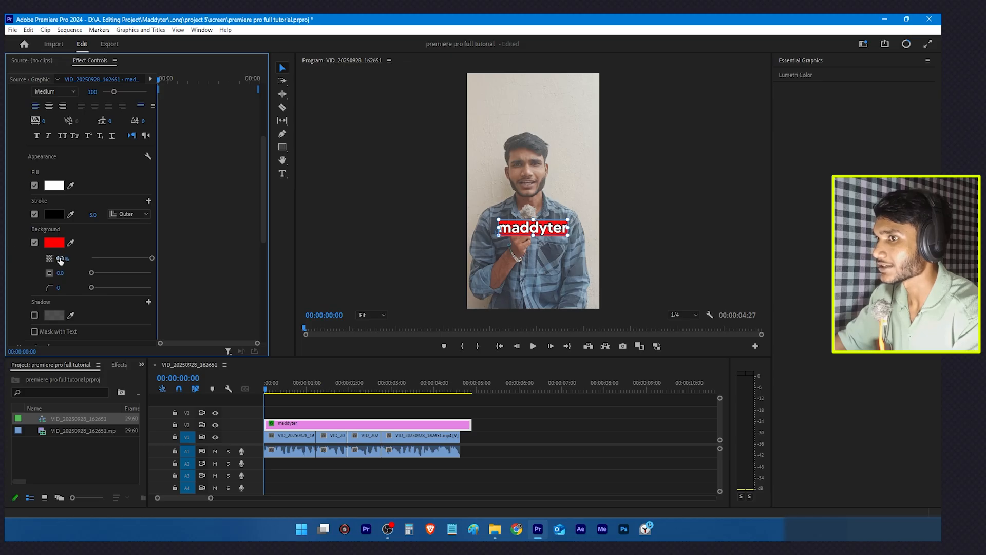
drag(60, 260, 24, 259)
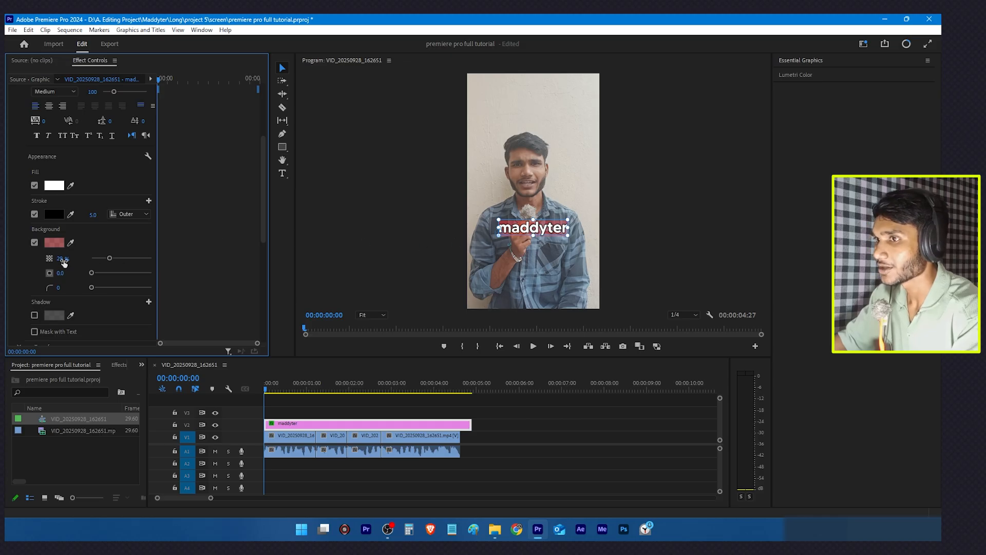
drag(63, 261, 101, 261)
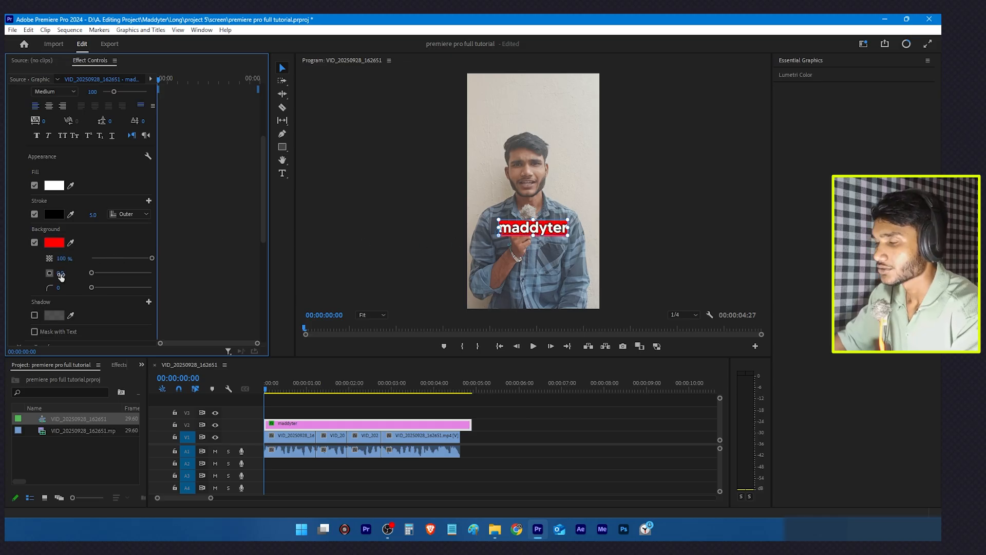
Step: Set the text background's size to 22, try a corner radius of 450, and return the radius to 0
mouse_move(93, 273)
mouse_down()
mouse_move(127, 272)
mouse_move(109, 272)
mouse_up()
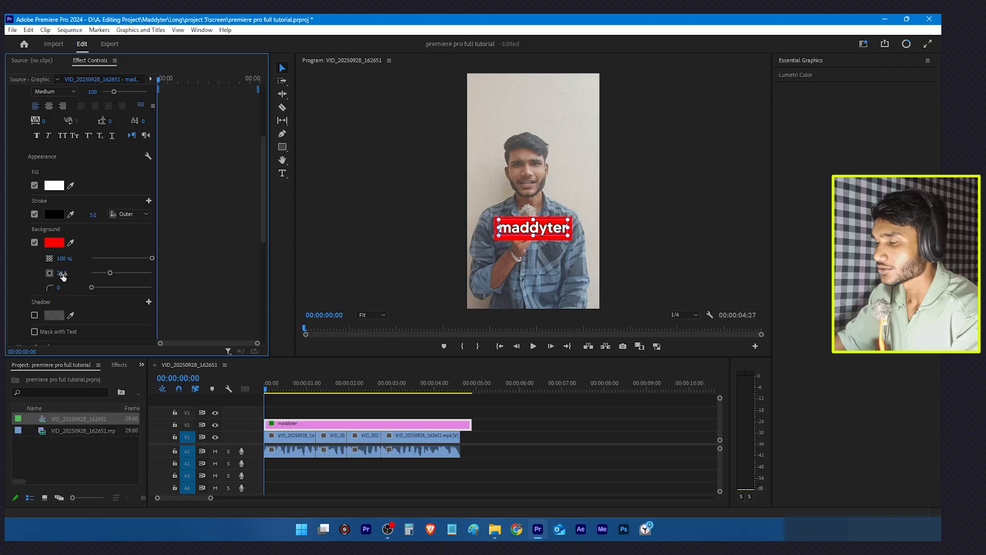
drag(63, 277, 137, 289)
drag(59, 288, 261, 297)
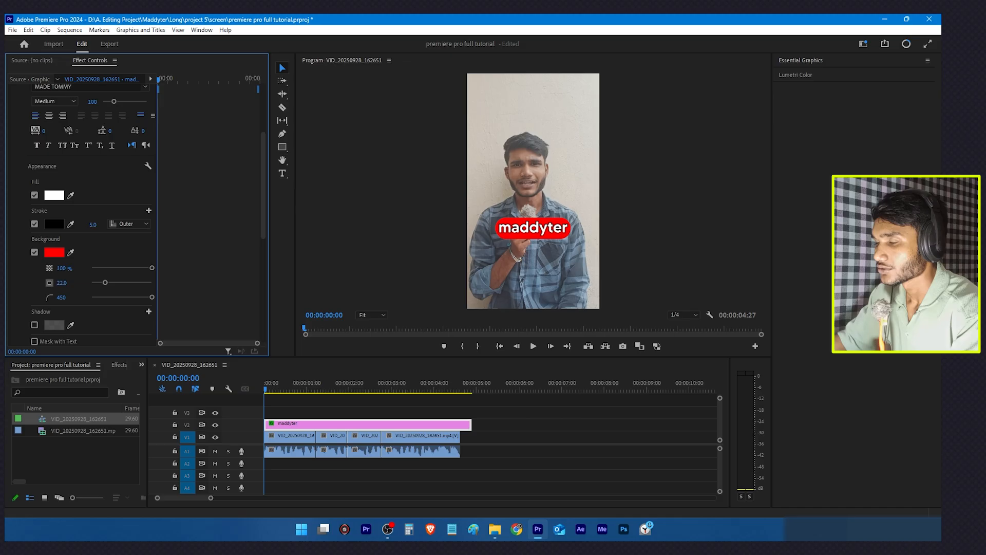
drag(70, 297, 10, 297)
scroll(177, 242, up, 5)
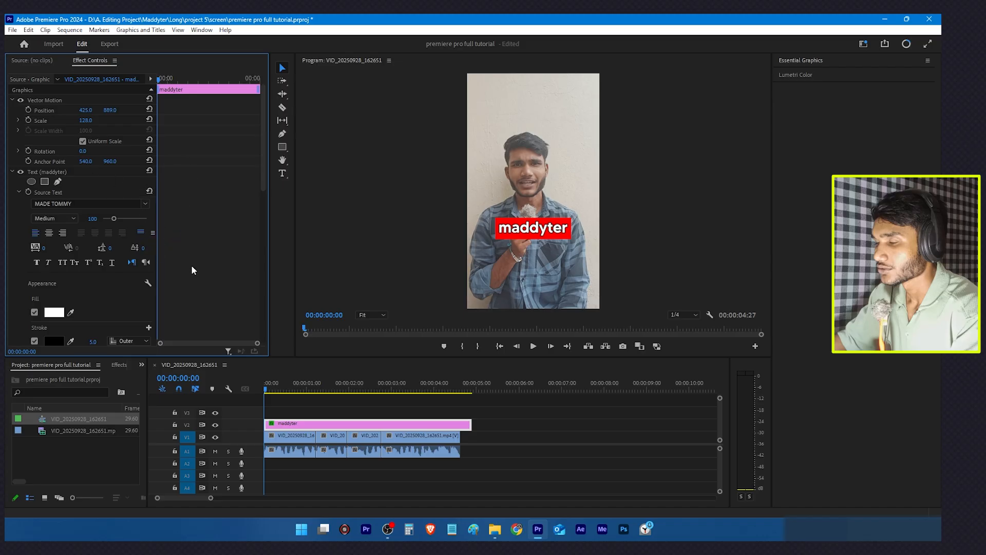
scroll(192, 266, down, 5)
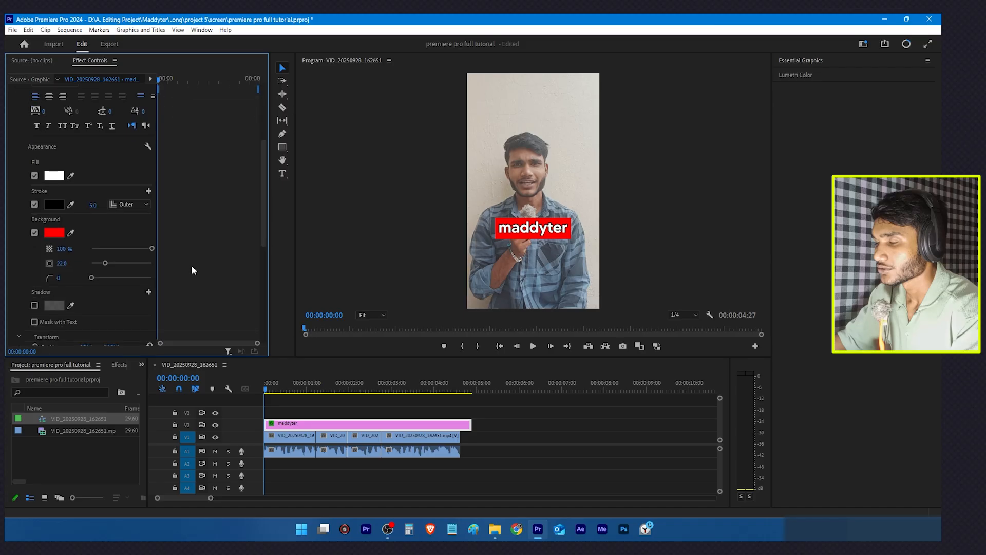
Step: Play back the opening second repeatedly to review the stacked 99%, Editors and Fail captions
click(292, 391)
drag(292, 391, 223, 395)
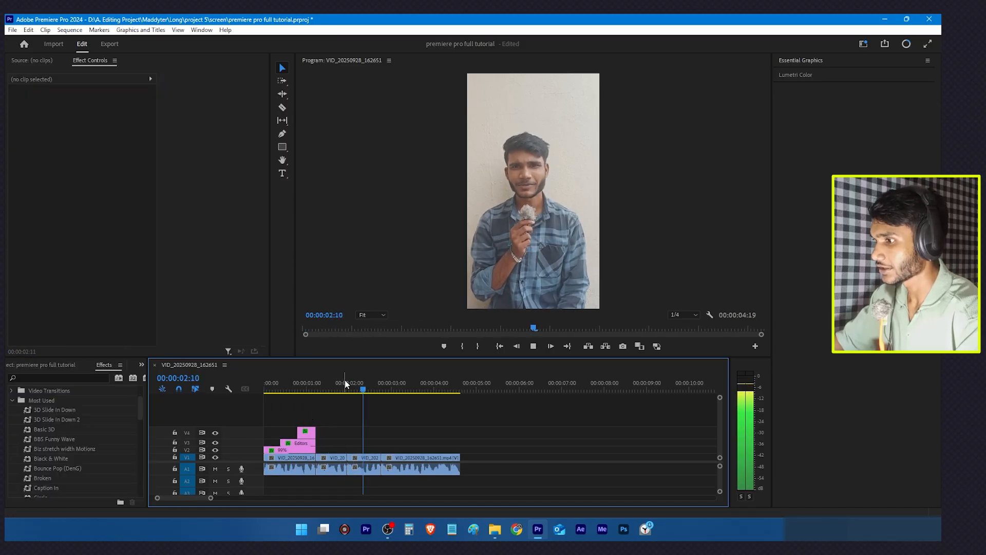
drag(343, 389, 264, 389)
key(space)
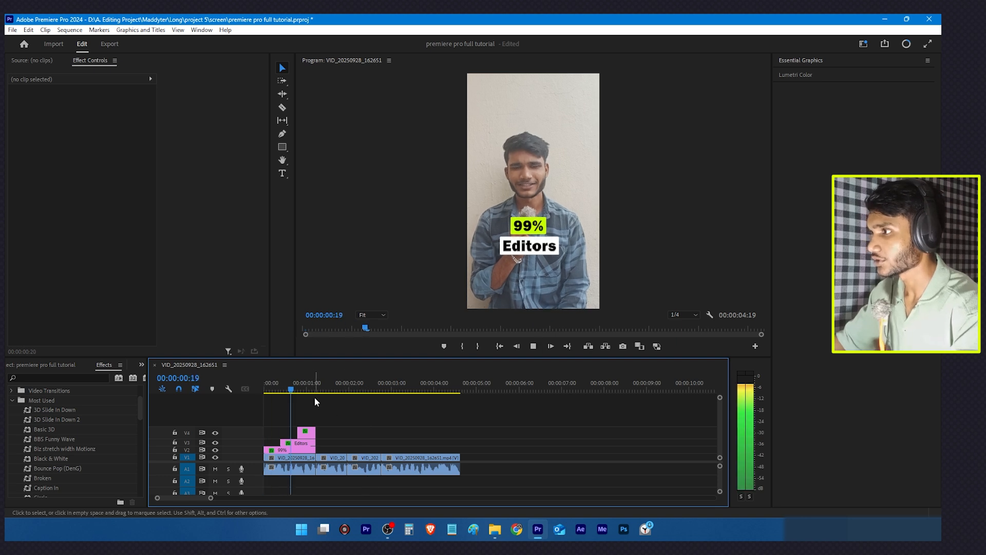
drag(315, 390, 250, 405)
key(space)
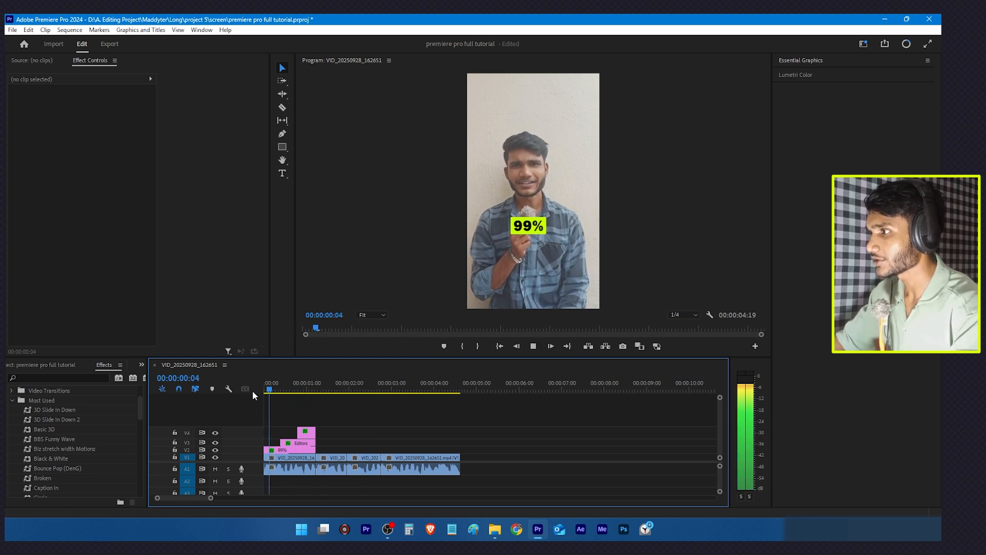
drag(315, 390, 263, 398)
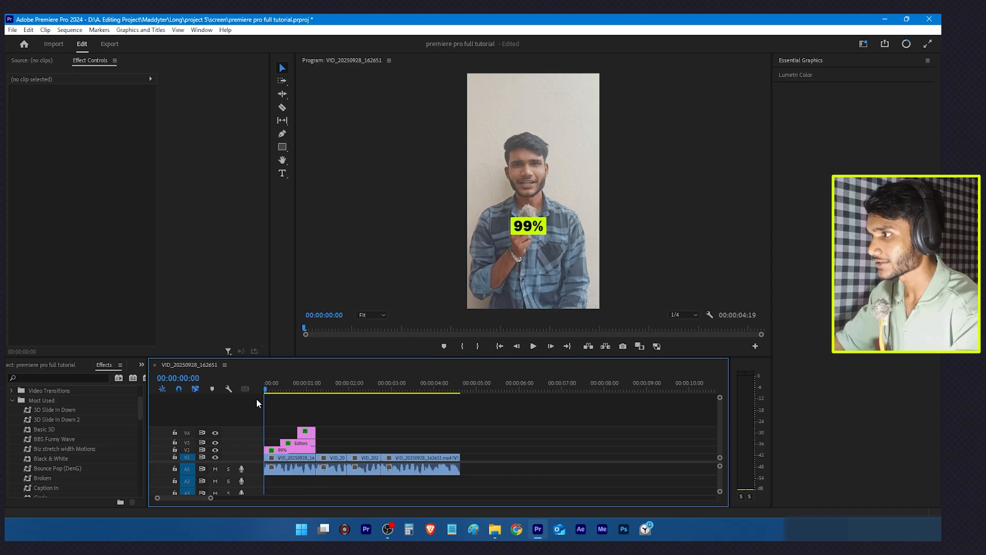
key(space)
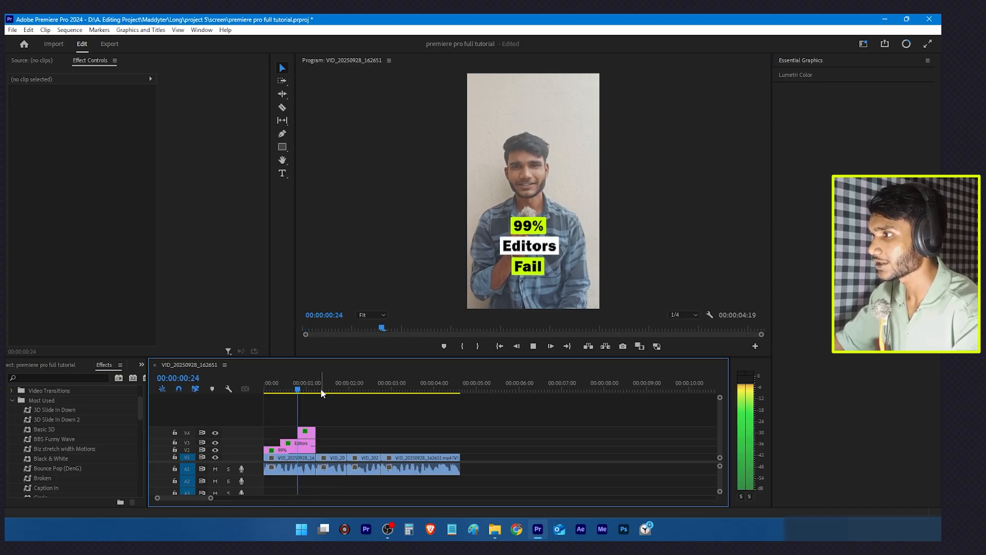
click(298, 392)
mouse_move(300, 393)
mouse_down()
mouse_move(245, 408)
mouse_move(304, 409)
mouse_up()
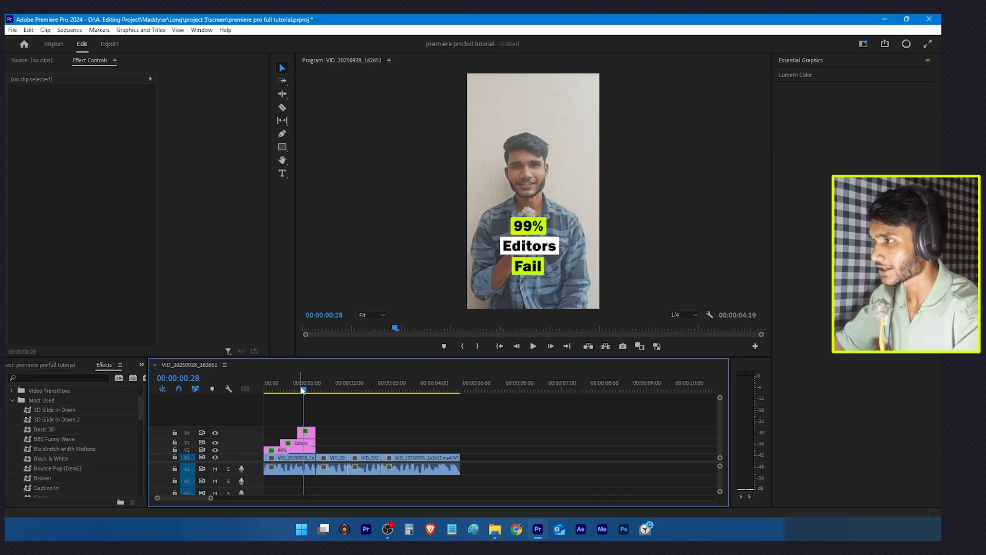
Step: Dock the Tools panel beside the timeline, and move it back between Effect Controls and the Program monitor as a narrow column
key(shift+7)
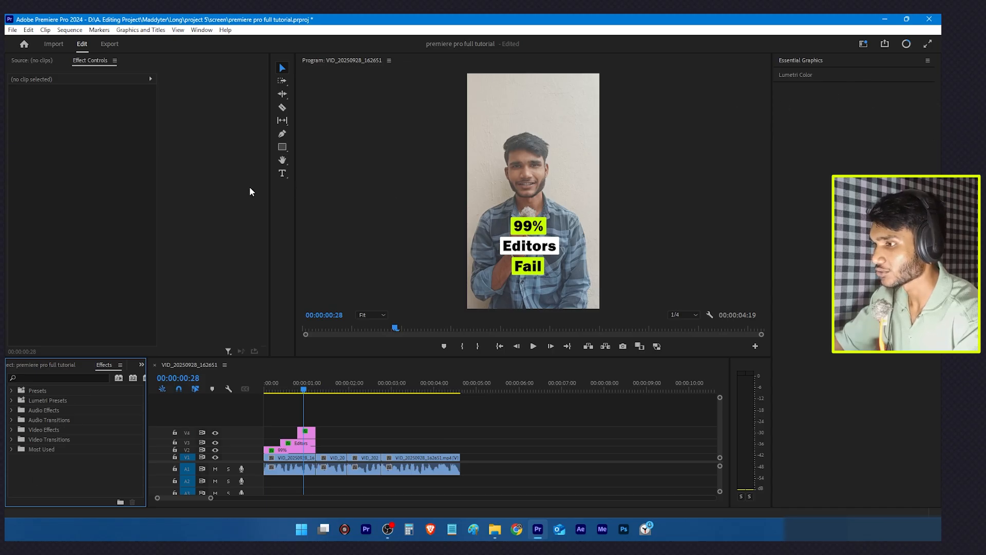
drag(103, 364, 153, 418)
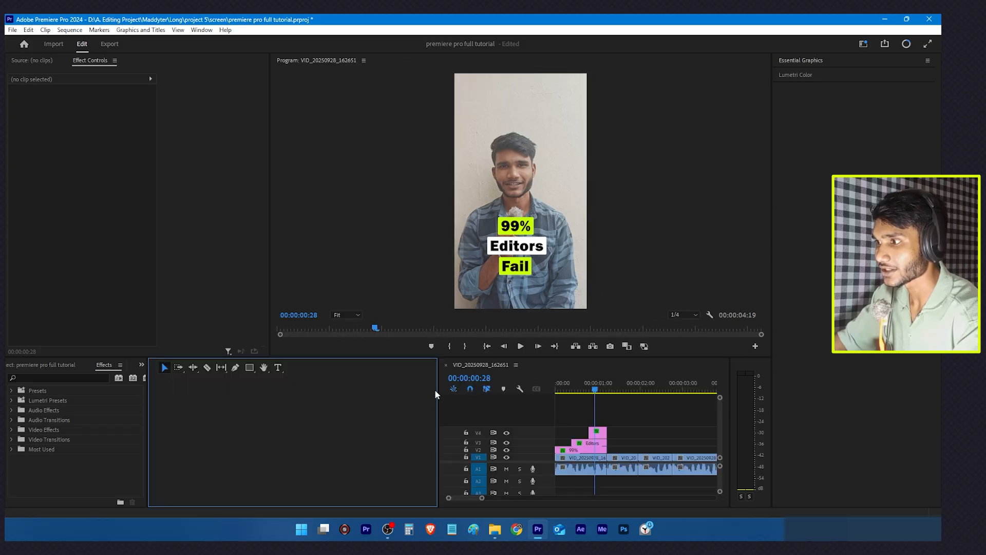
drag(438, 394, 164, 419)
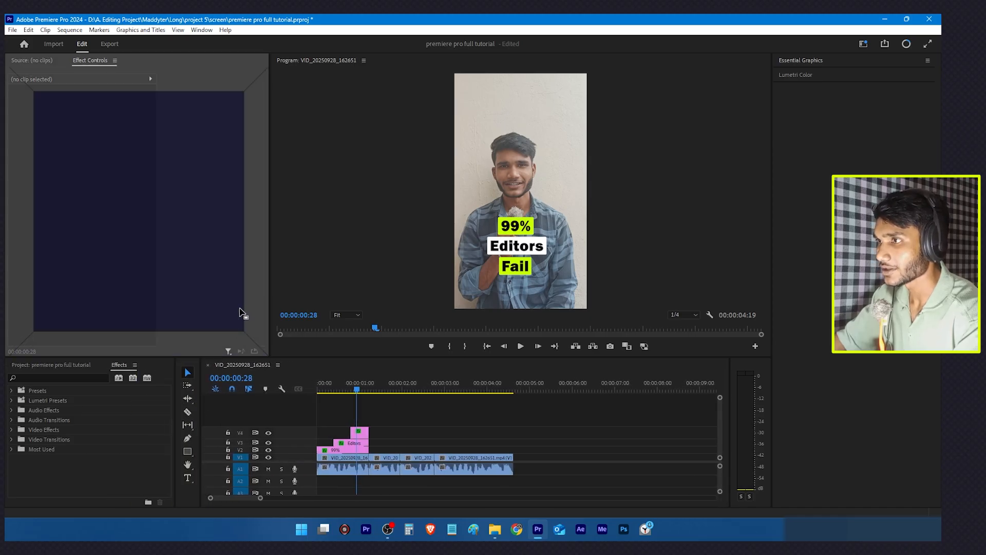
drag(240, 312, 276, 195)
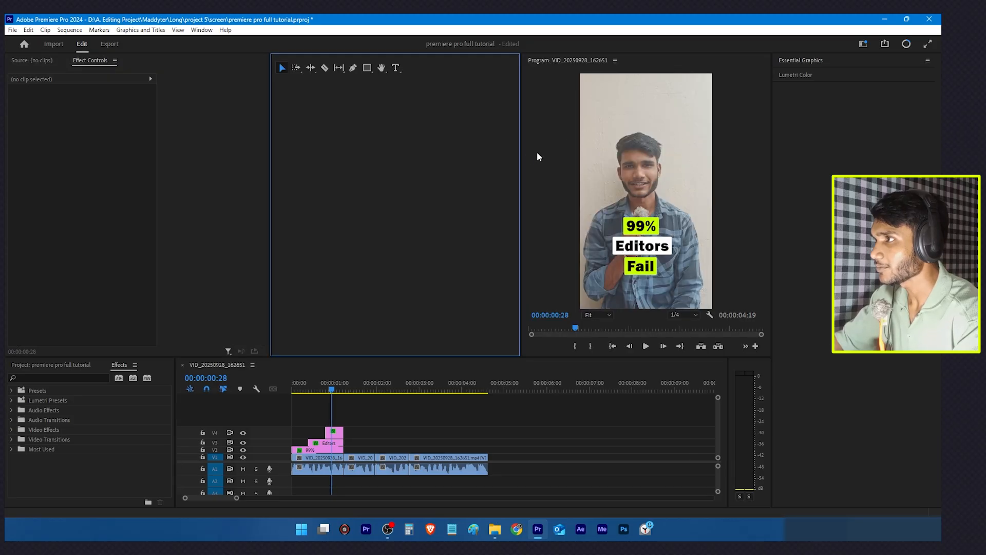
drag(520, 159, 285, 198)
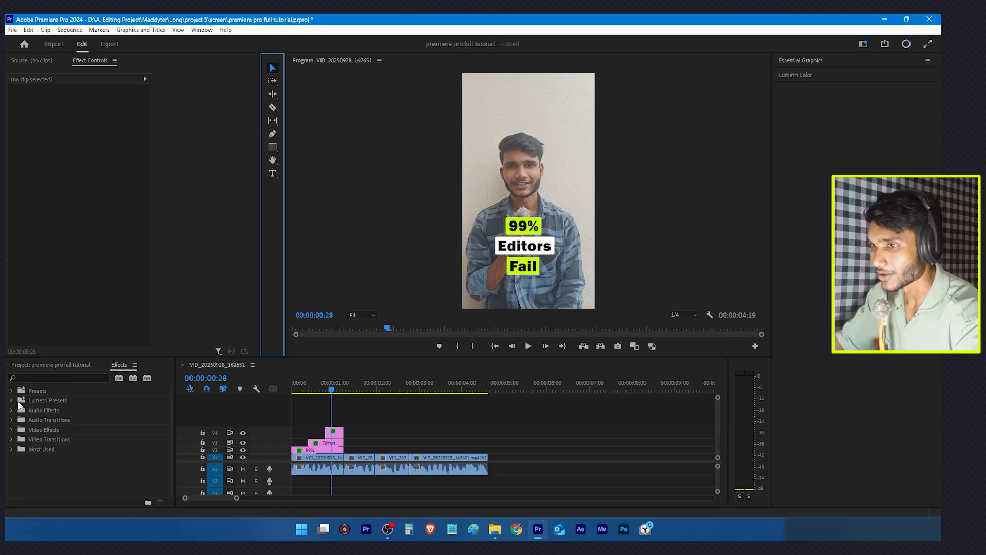
Step: Browse the effect categories inside the Video Effects folder and collapse the folder
click(15, 436)
double_click(25, 430)
scroll(30, 459, down, 3)
scroll(30, 459, up, 2)
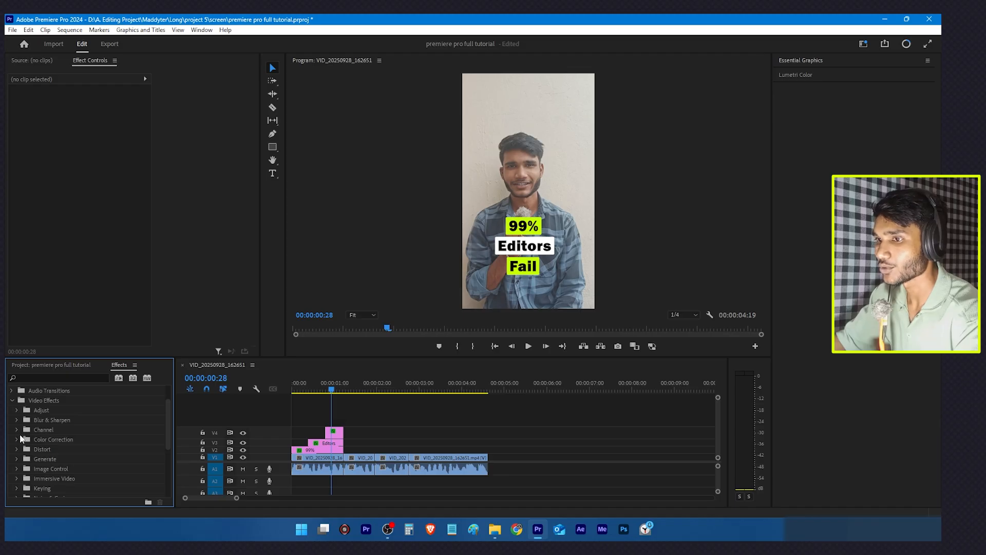
scroll(20, 438, down, 4)
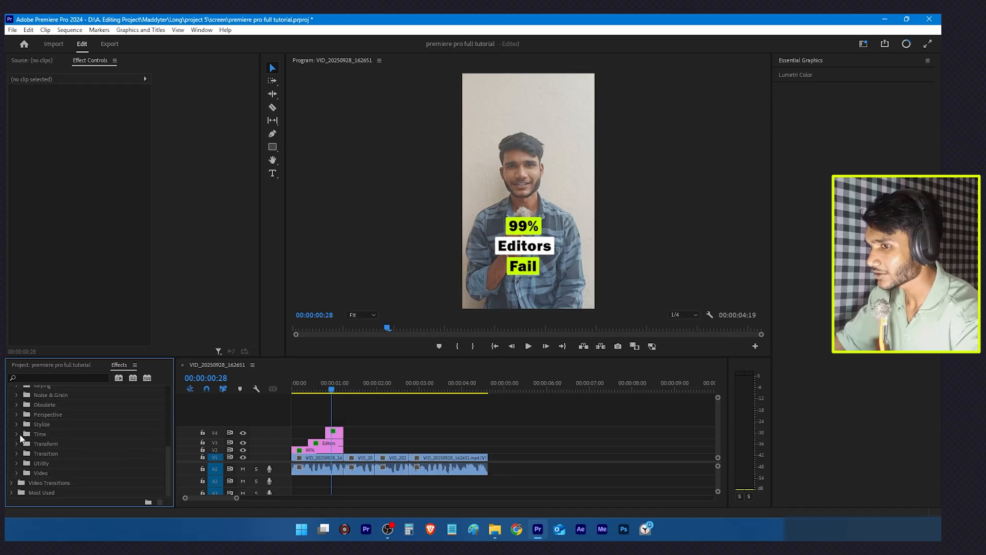
scroll(14, 440, up, 5)
click(11, 429)
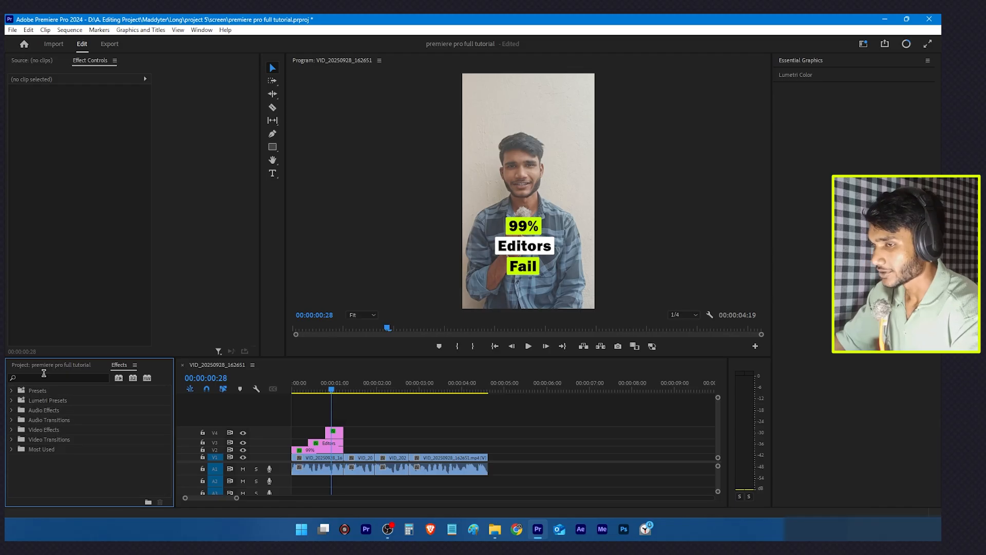
Step: Search the effects for transform and apply the Distort Transform effect to the 99% caption clip
click(43, 373)
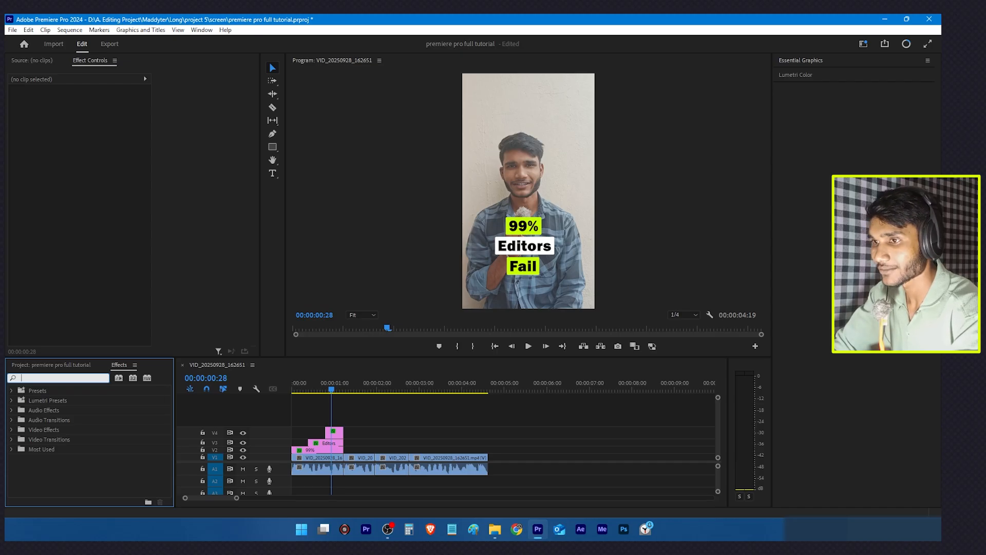
text(t)
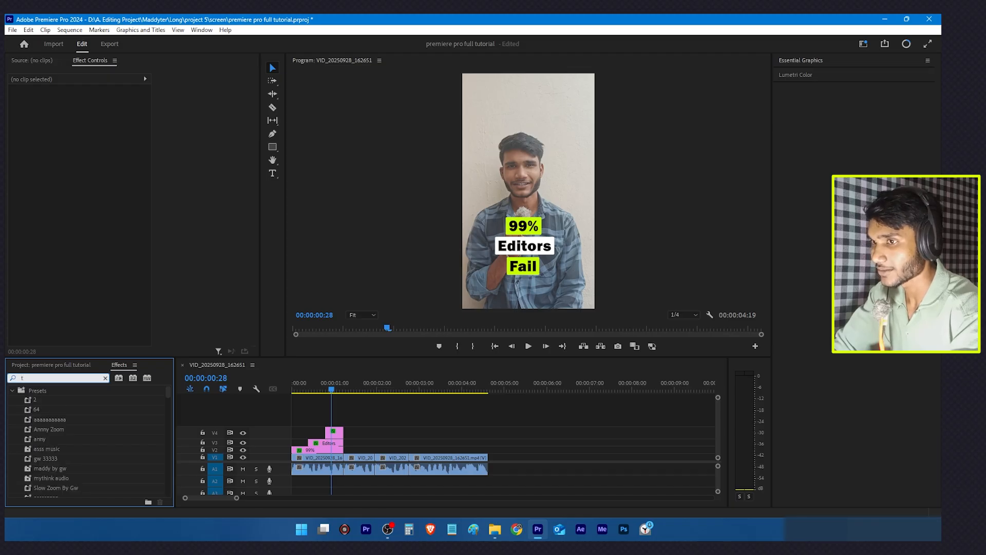
text(rans)
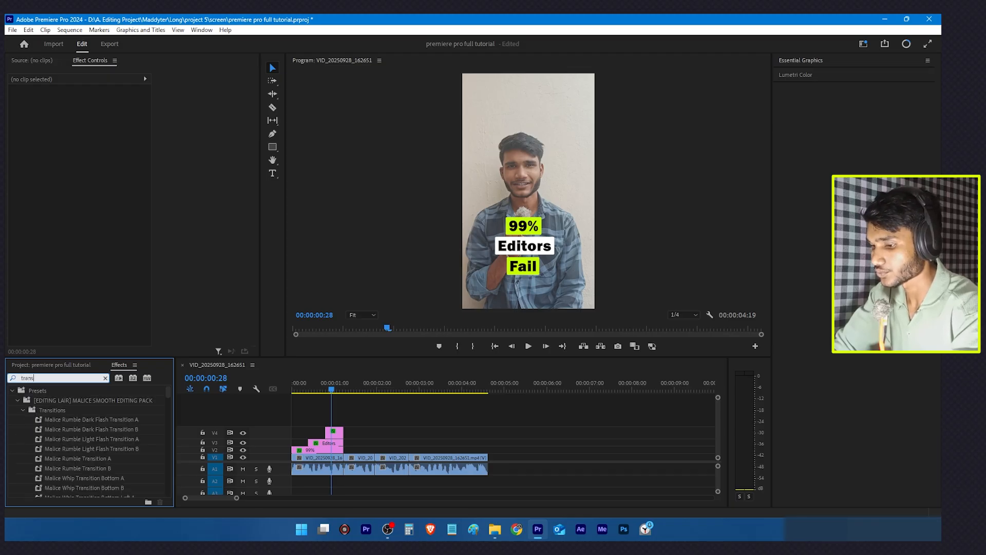
text(form)
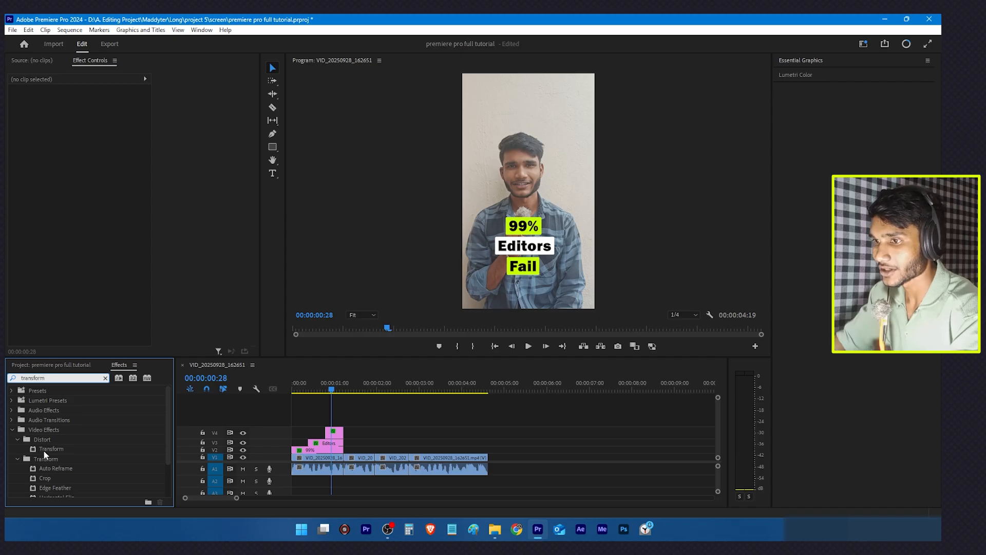
drag(44, 450, 310, 451)
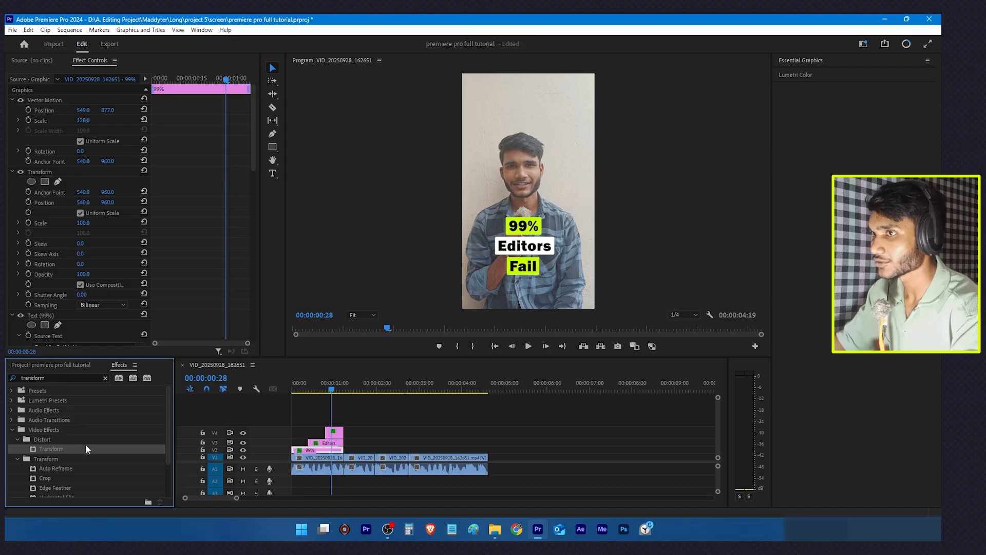
scroll(90, 184, down, 2)
scroll(91, 185, up, 2)
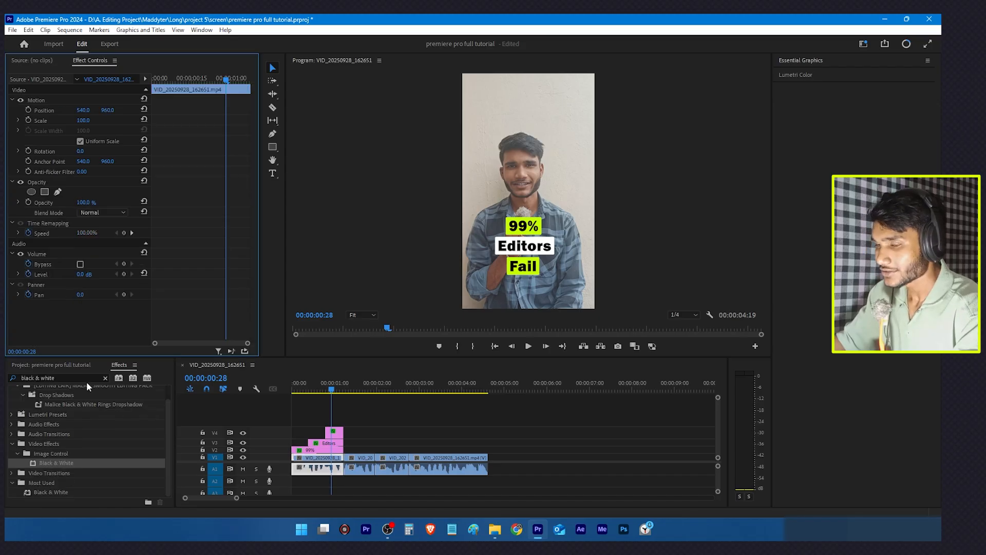
Step: Find the Gaussian Blur effect, apply it to the first video clip and set its blurriness to 92
click(82, 377)
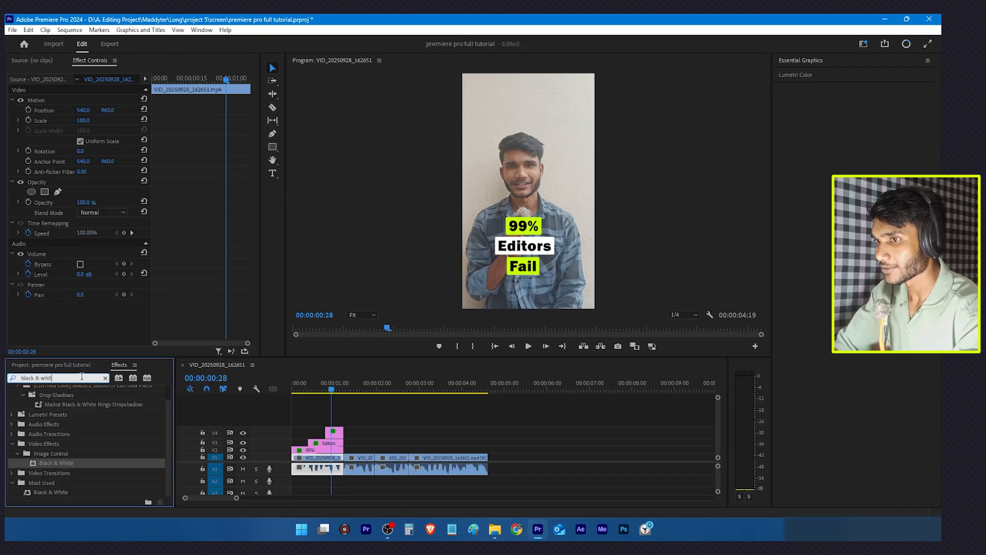
key(BackSpace)
key(BackSpace)
key(BackSpace)
key(BackSpace)
key(BackSpace)
key(BackSpace)
key(BackSpace)
key(BackSpace)
key(BackSpace)
key(BackSpace)
key(BackSpace)
key(BackSpace)
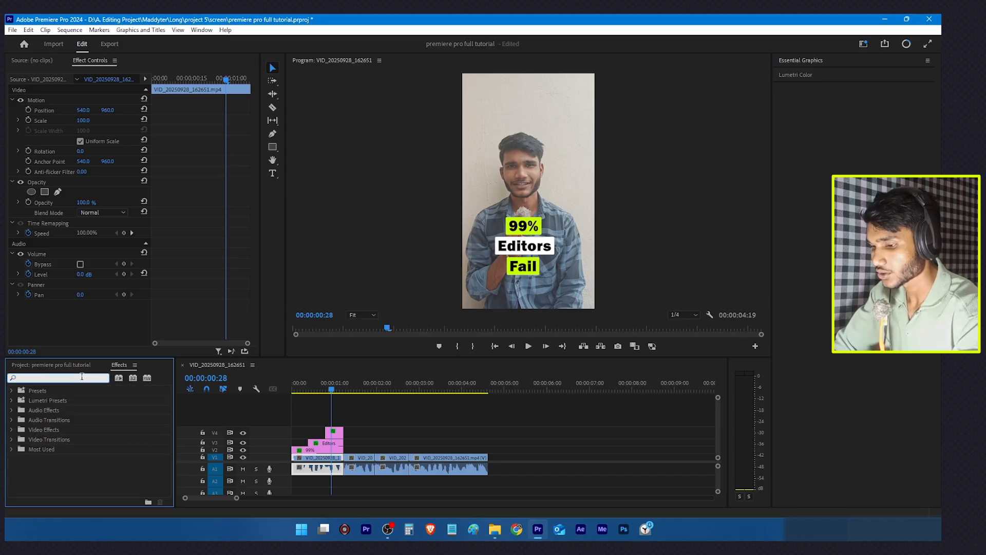
text(gaussian blur)
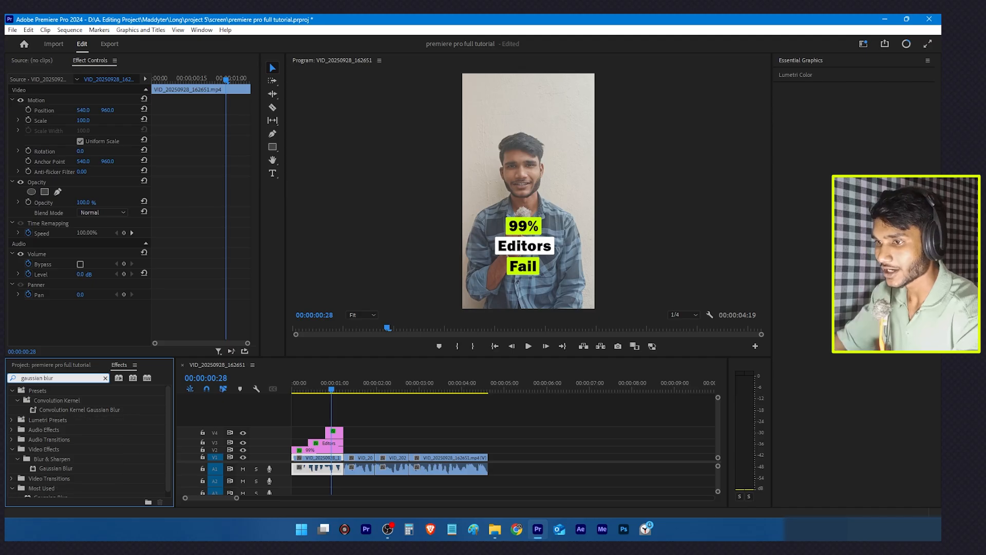
drag(43, 468, 329, 457)
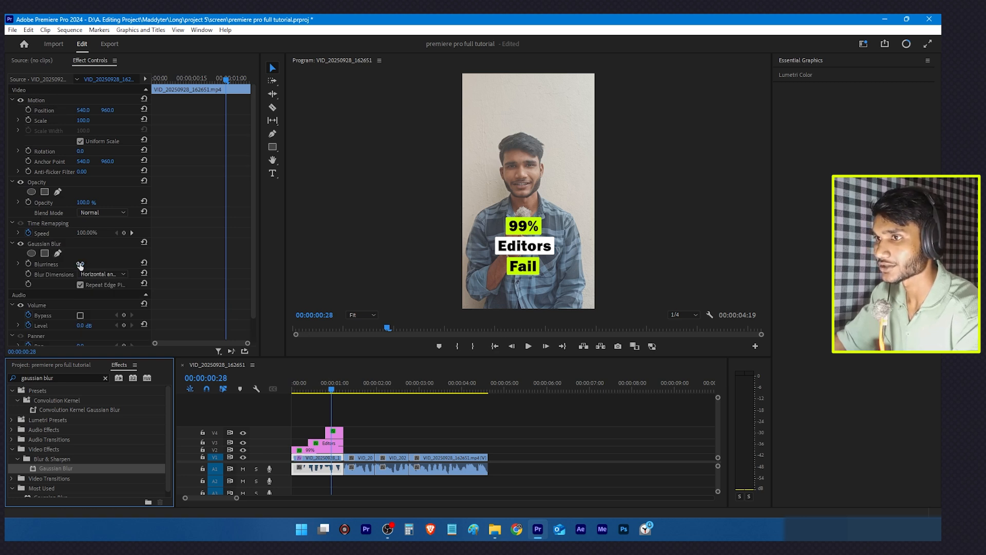
drag(81, 264, 124, 264)
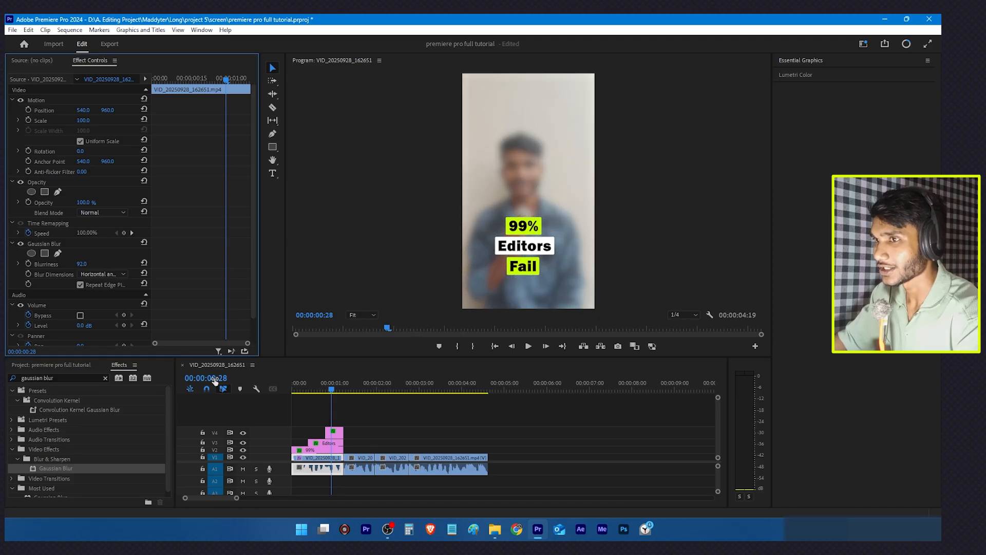
Step: Delete the Gaussian Blur effect from the first video clip and try applying it again
click(44, 244)
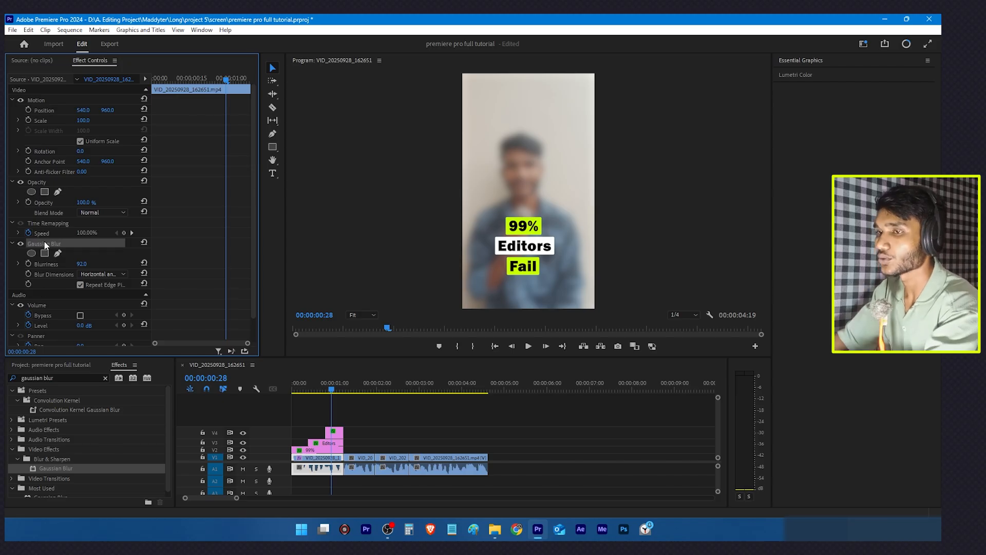
key(Delete)
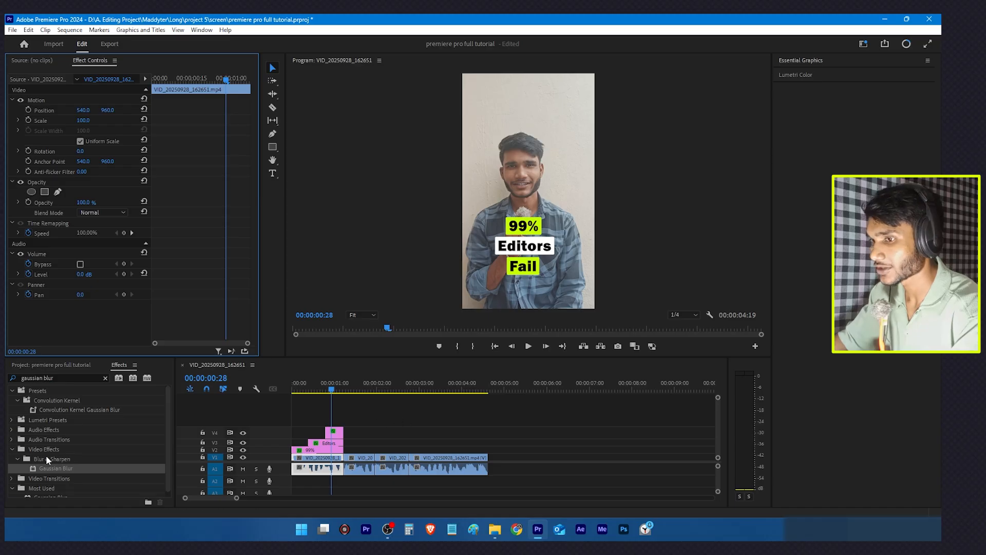
mouse_move(72, 469)
mouse_down()
mouse_move(297, 459)
mouse_move(324, 444)
mouse_move(328, 454)
mouse_move(63, 470)
mouse_move(71, 468)
mouse_up()
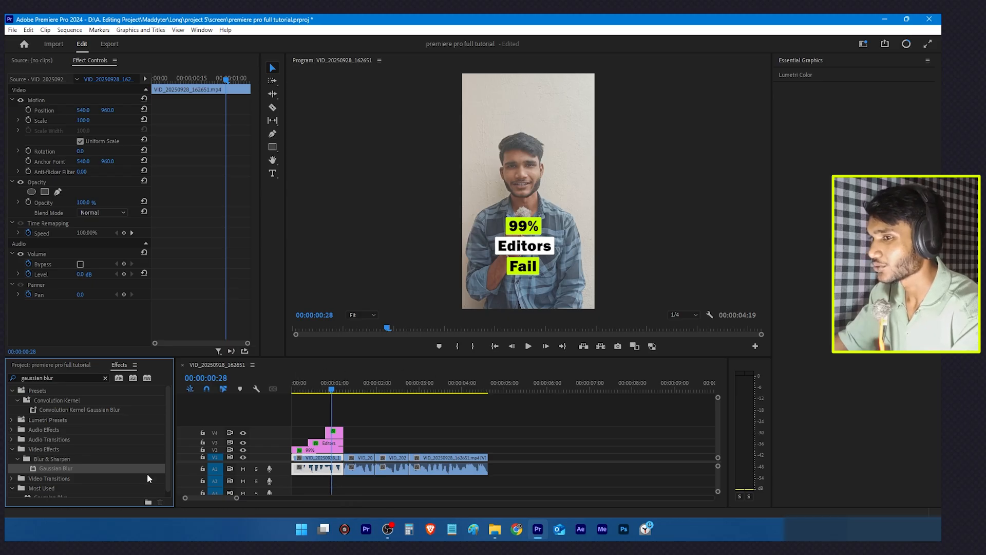
drag(78, 466, 319, 459)
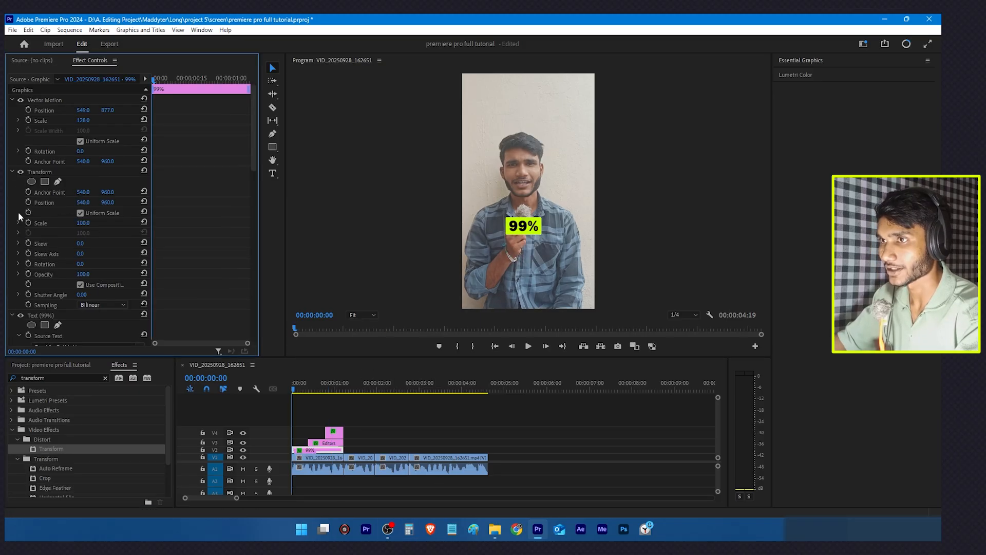
Step: Add Position and Scale keyframes to the 99% caption's Transform effect at 00:00:00:08
mouse_move(83, 202)
mouse_down()
mouse_move(85, 226)
mouse_move(90, 219)
mouse_up()
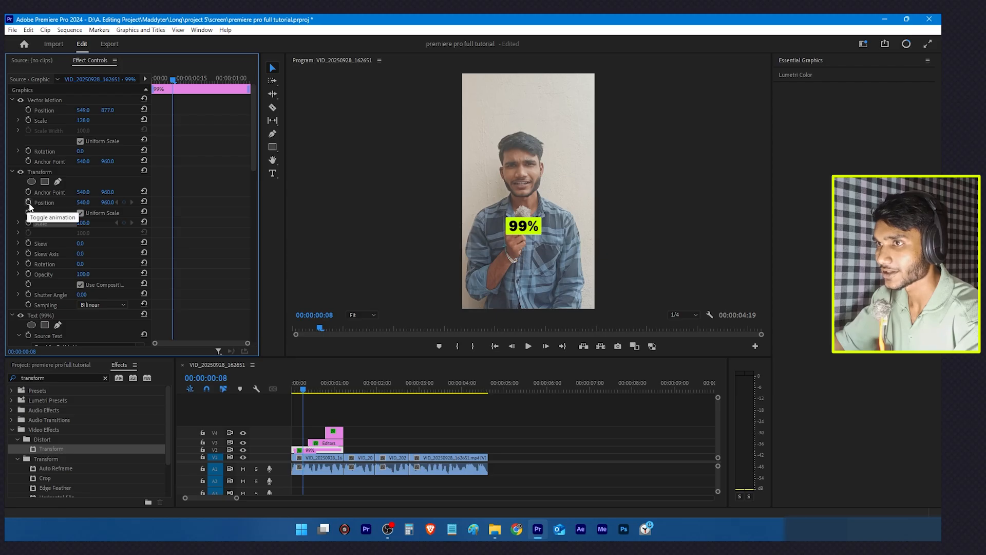
click(28, 201)
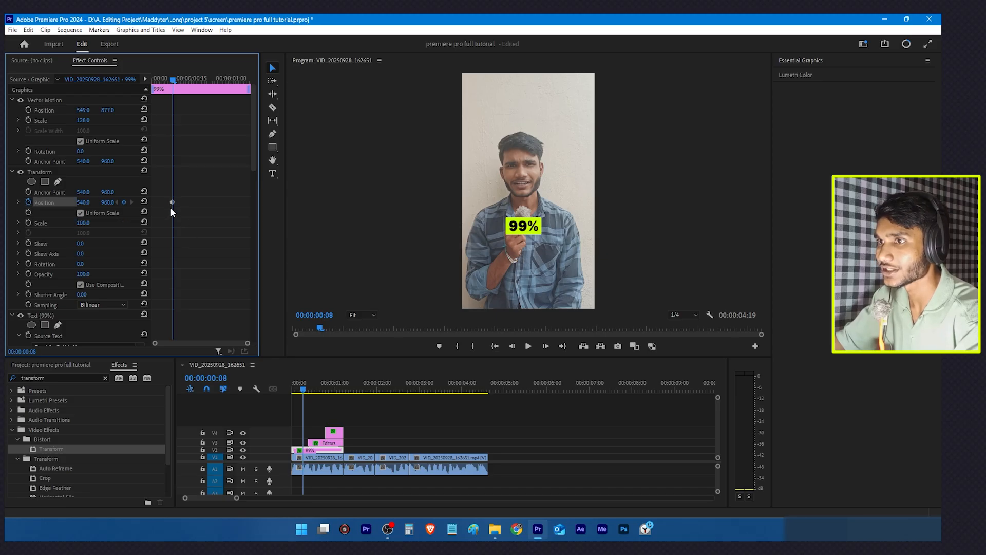
click(29, 223)
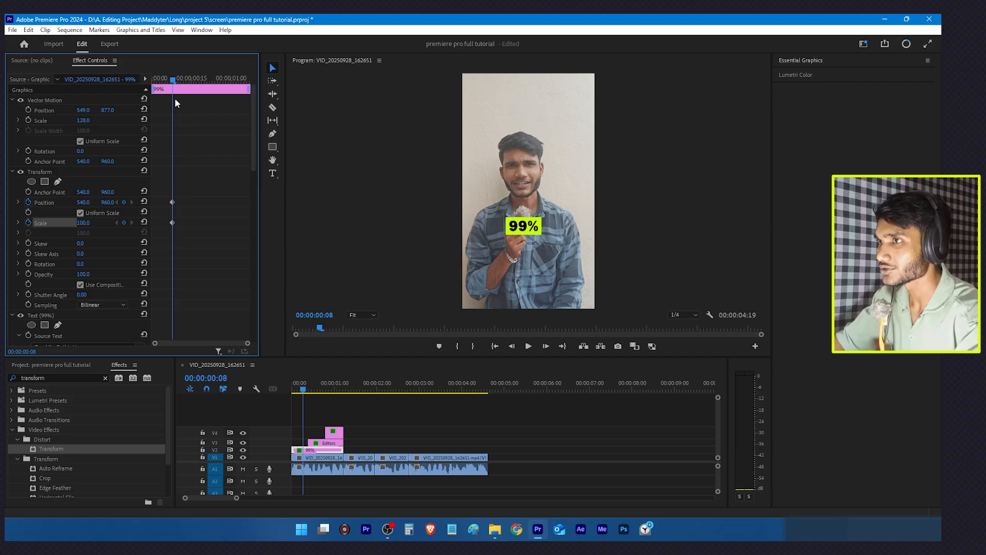
Step: At 00:00:00:00, keyframe the 99% caption's Transform position to -166, 960 and its scale to 61
drag(171, 78, 154, 79)
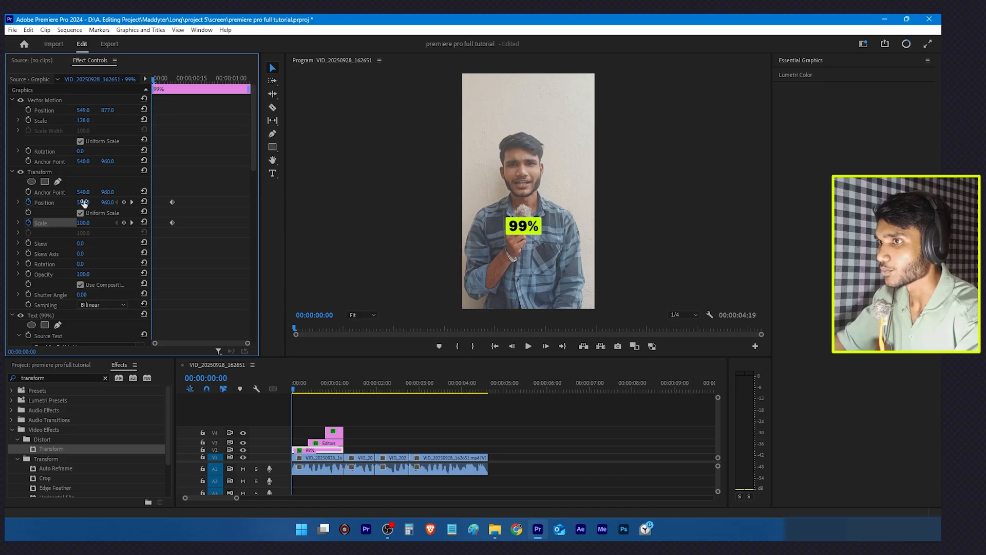
drag(81, 206, 31, 206)
drag(101, 207, 144, 207)
key(ctrl+z)
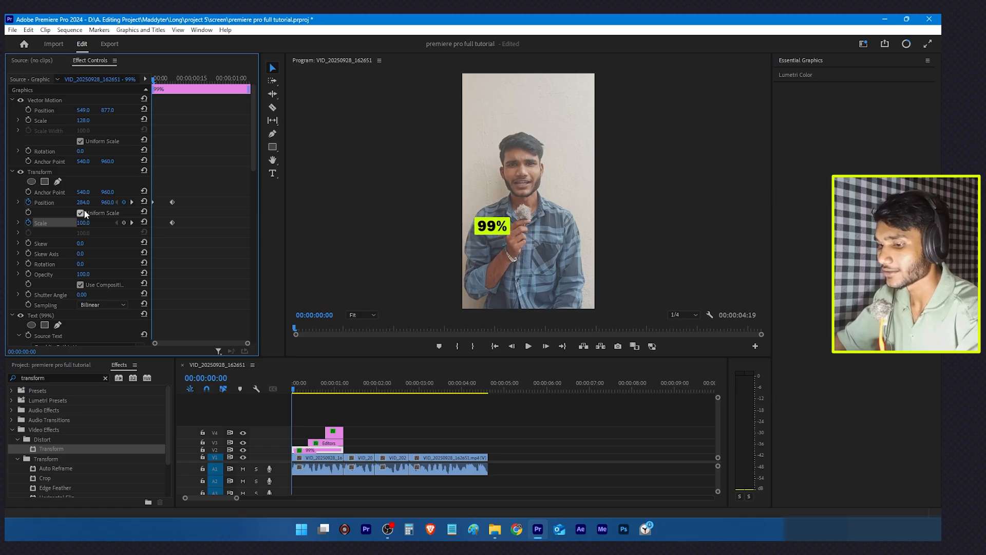
drag(85, 204, 2, 204)
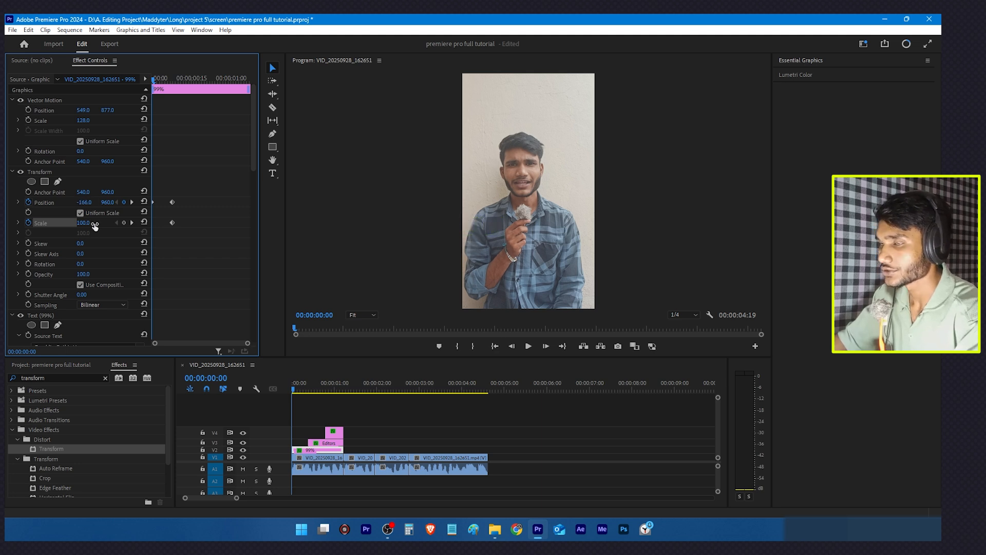
drag(93, 226, 73, 227)
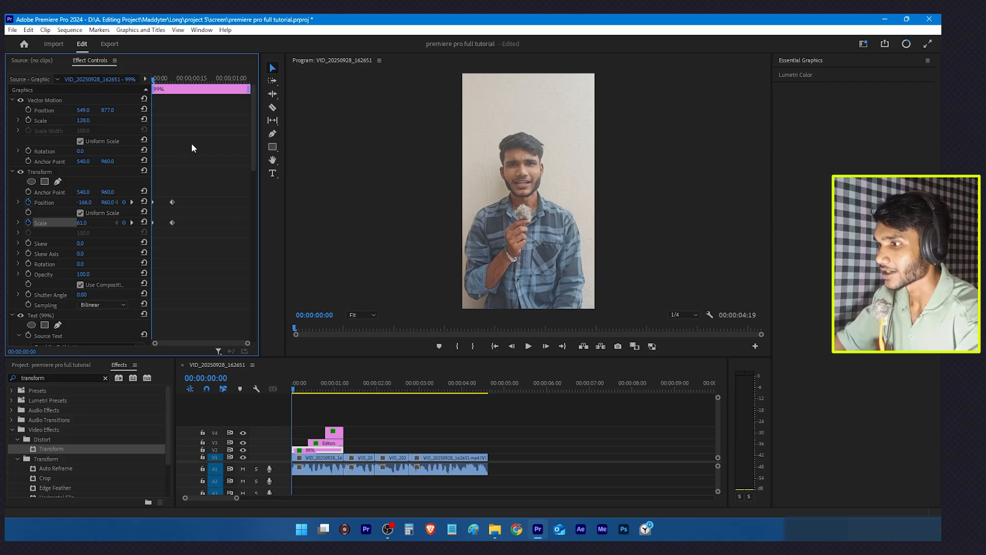
Step: Play back and scrub through the 99% caption's slide-in between its Transform keyframes
key(space)
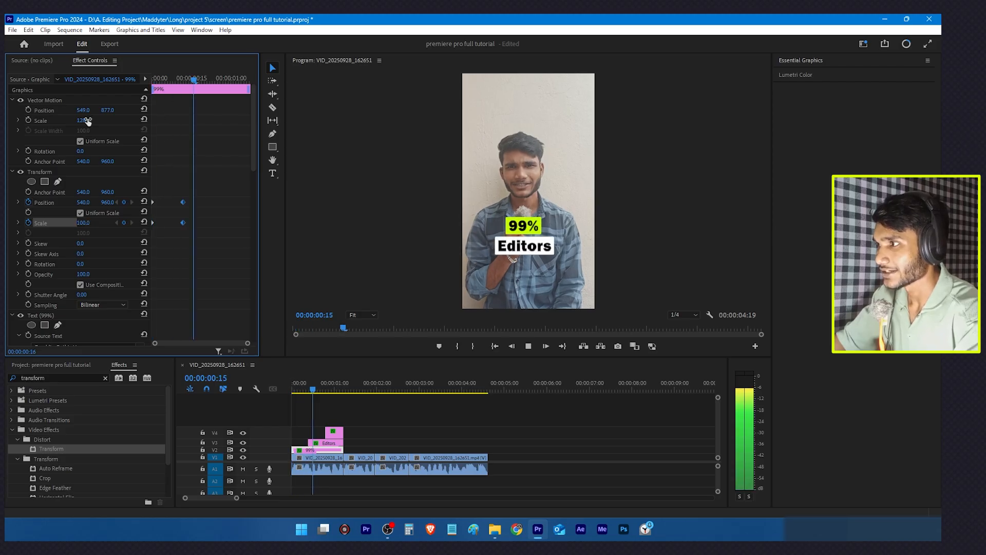
key(Home)
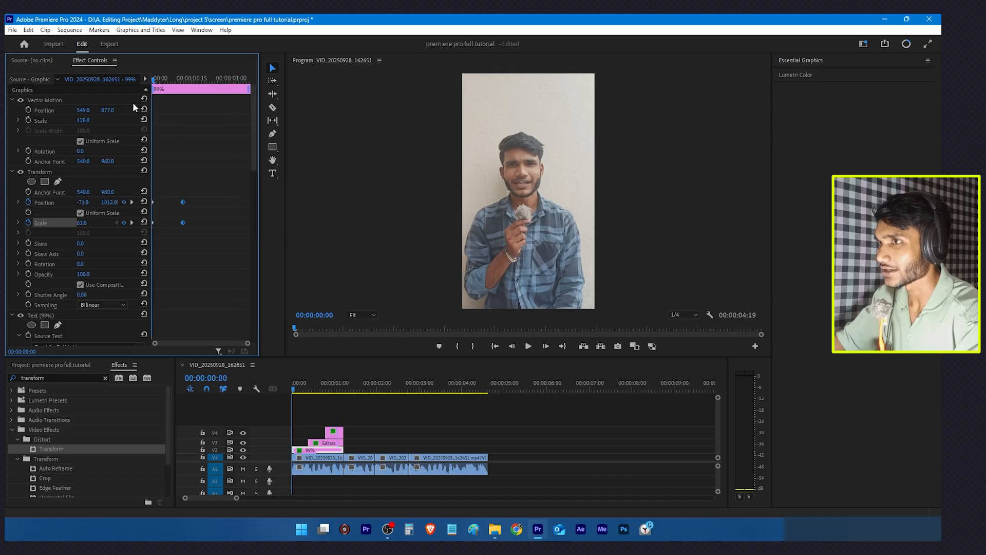
key(Right)
drag(156, 80, 189, 85)
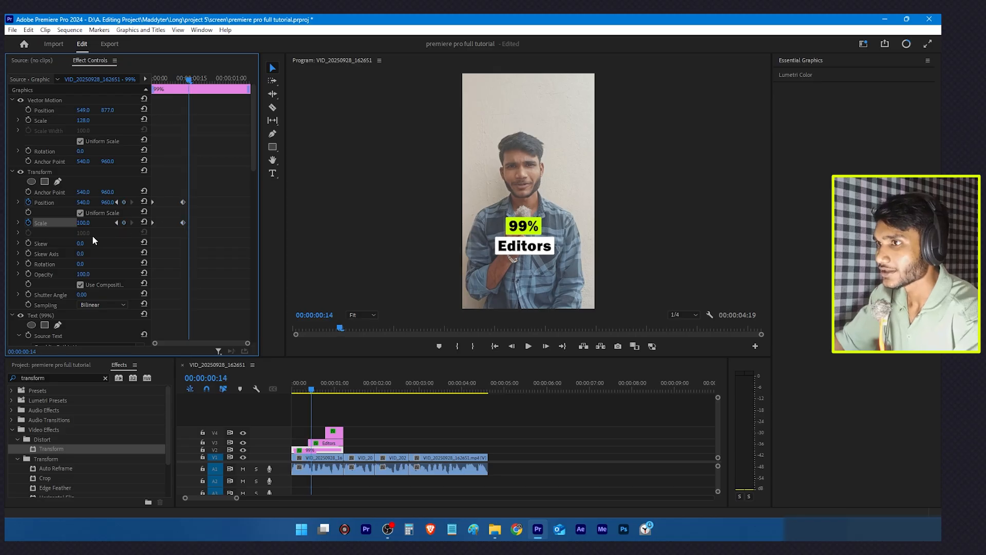
click(116, 223)
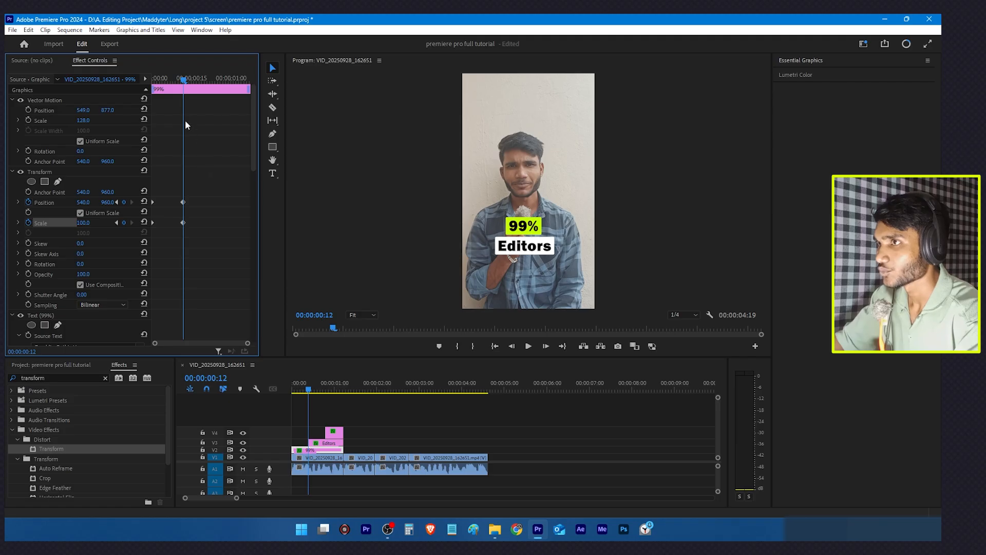
drag(180, 78, 146, 112)
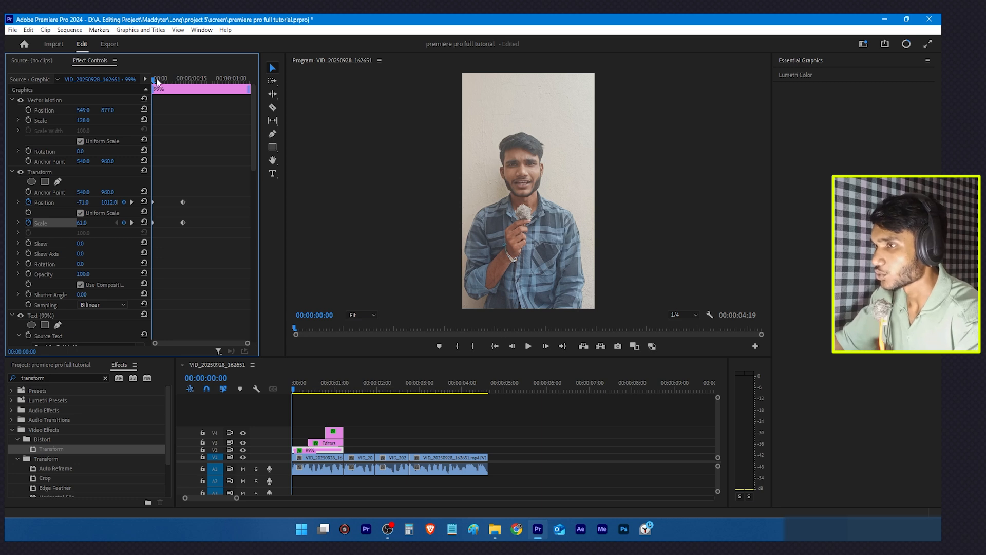
Step: Examine the Transform Position velocity graph and check the 99% caption's in-between positions at the start of the clip
click(17, 203)
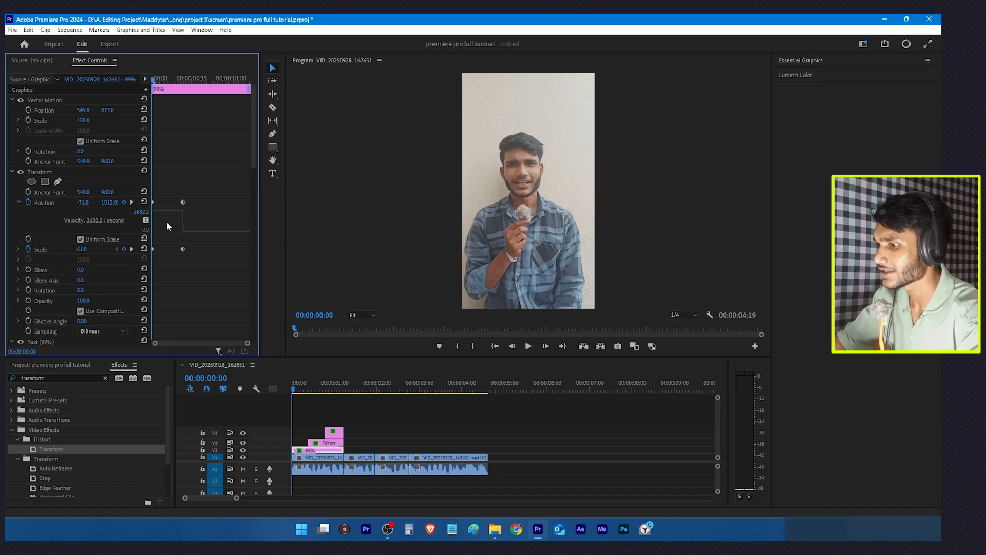
click(19, 202)
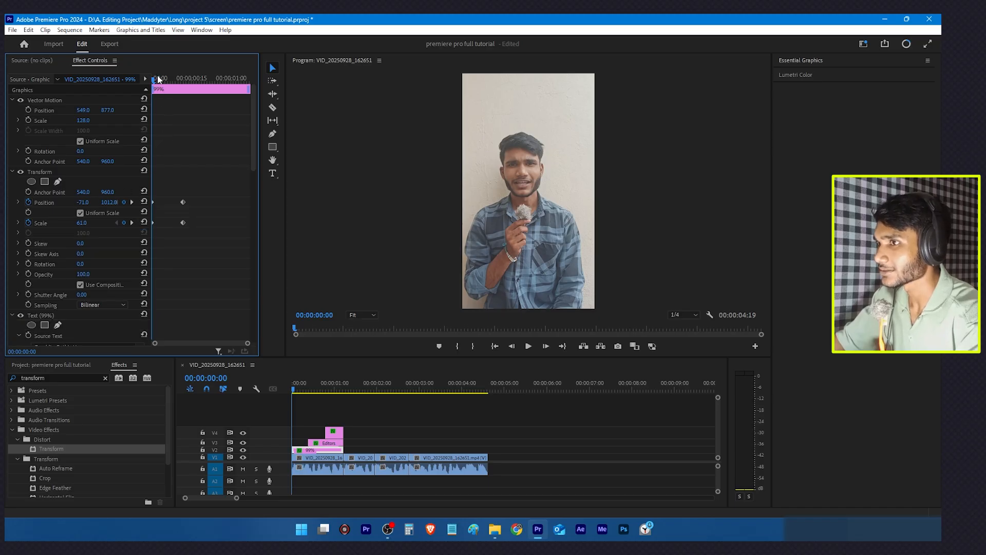
drag(158, 80, 184, 79)
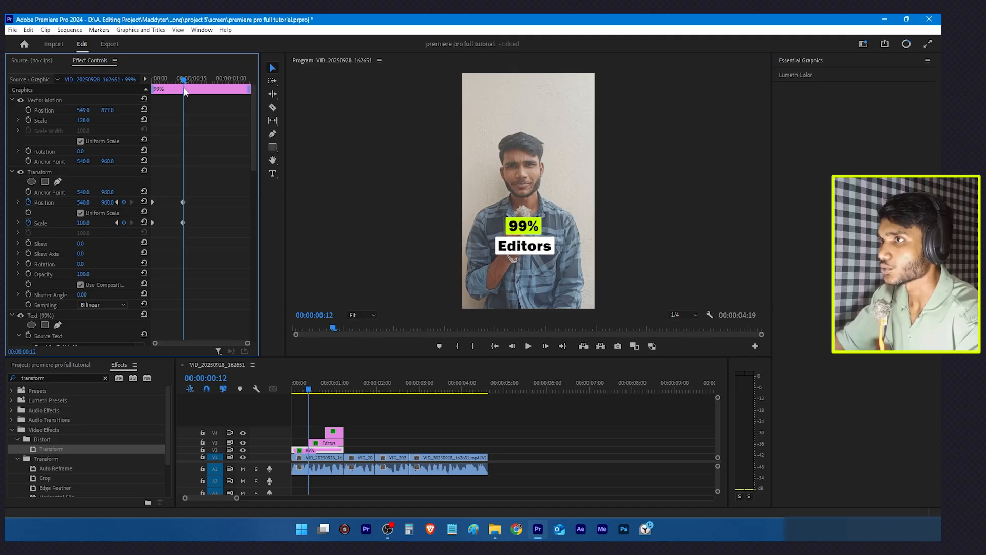
drag(184, 79, 149, 82)
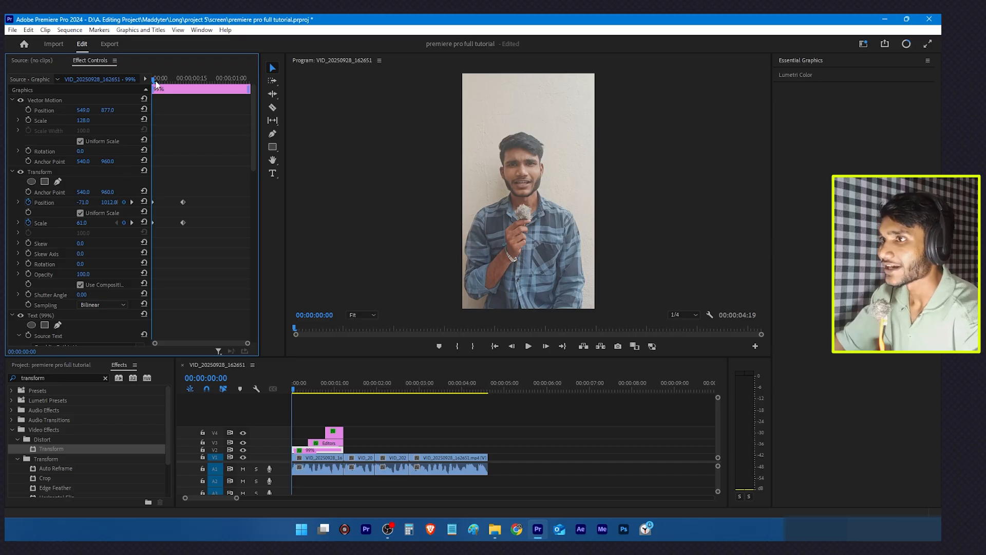
drag(160, 84, 166, 89)
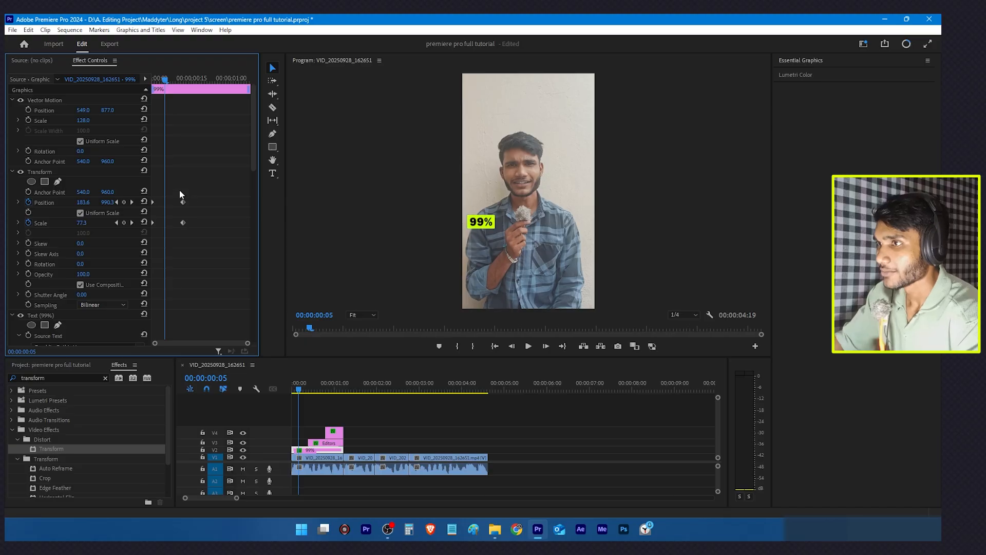
Step: Move the ending Position and Scale keyframes earlier, to just past 00:00:00:05, and play back the faster caption entrance
drag(164, 186, 194, 251)
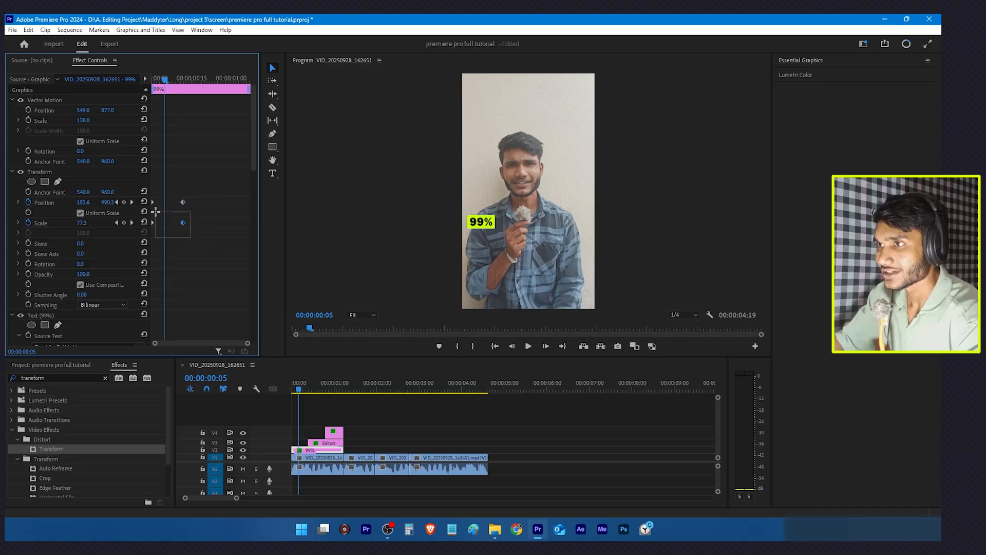
drag(175, 171, 168, 228)
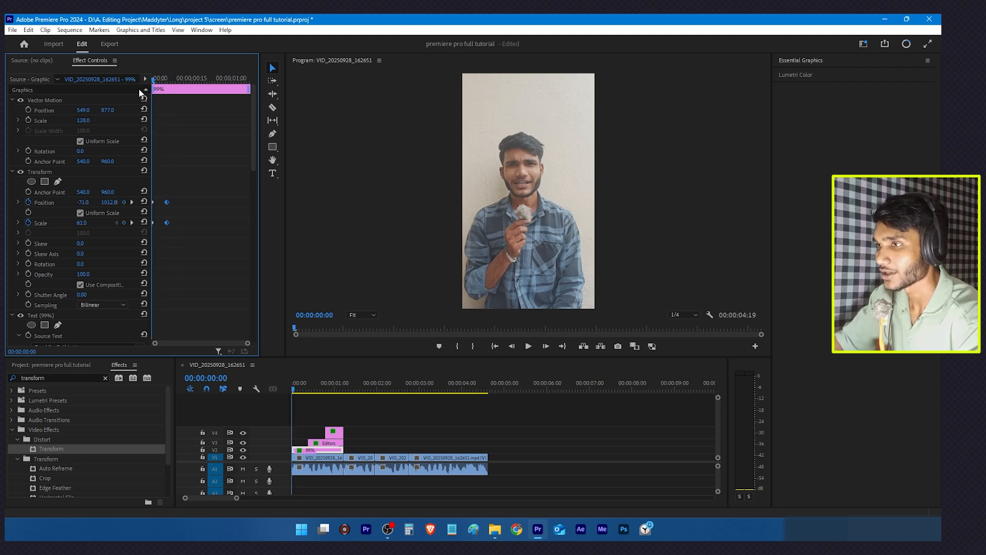
key(space)
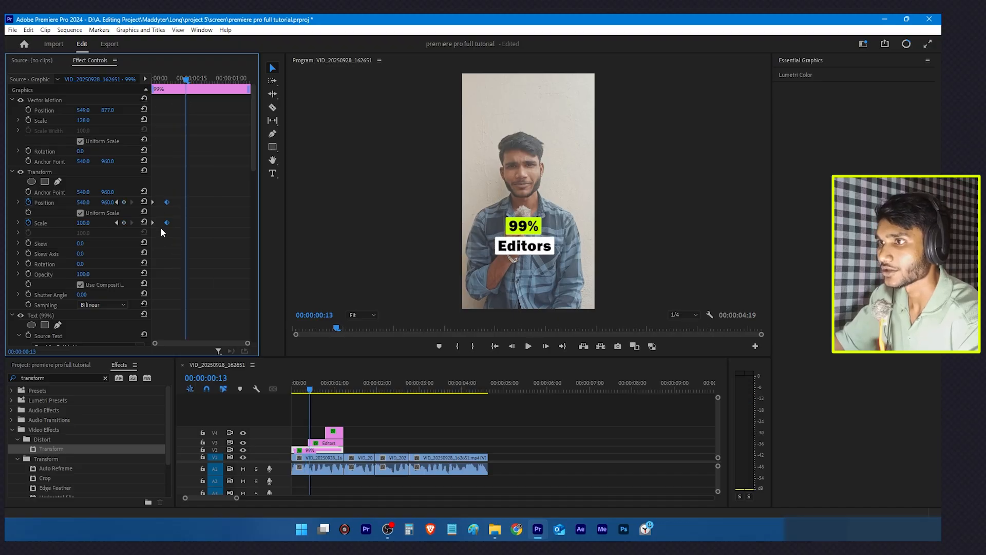
Step: Move the 99% caption's ending Transform Position and Scale keyframes later, to just past 00:00:01:00, playing back the slower entrance along the way
drag(166, 223, 223, 242)
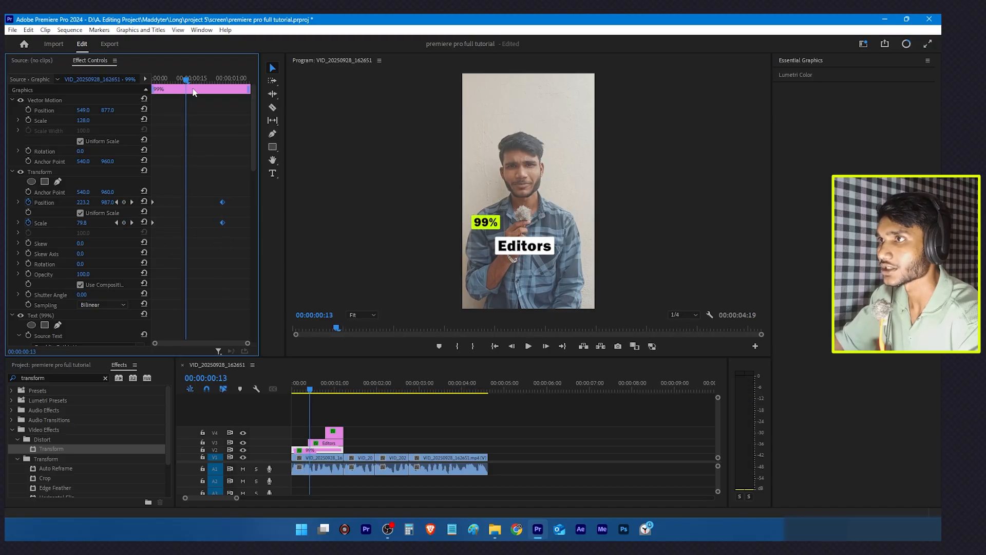
key(Home)
key(space)
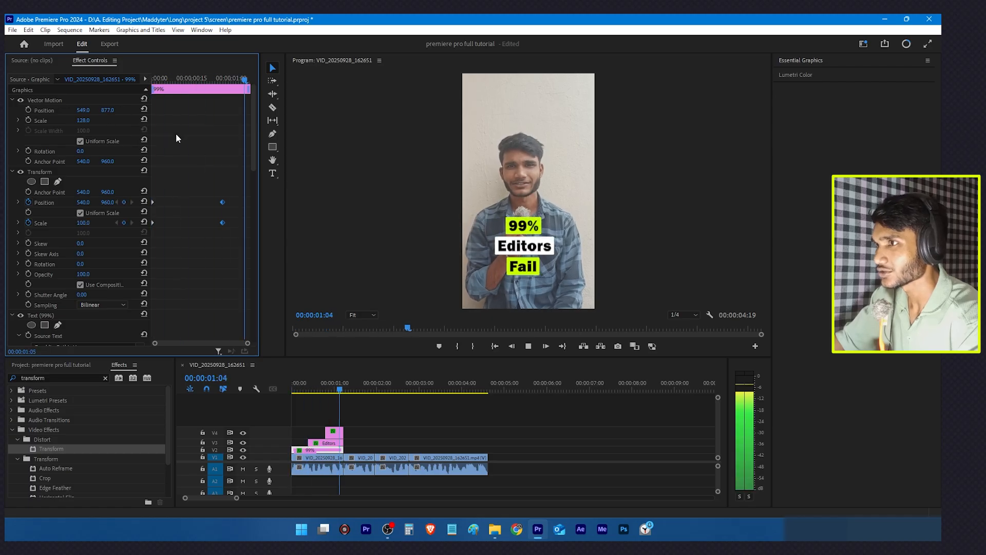
key(space)
key(Up)
drag(223, 221, 170, 231)
drag(160, 175, 238, 237)
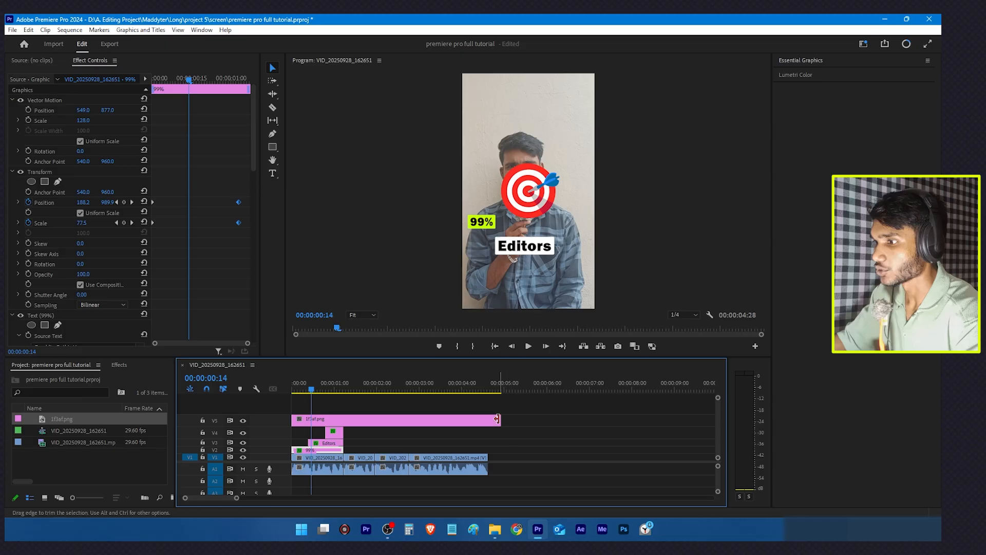
Step: Trim the 1f3af.png target clip to end with the captions and apply the Transform effect to it
drag(502, 419, 343, 420)
click(319, 426)
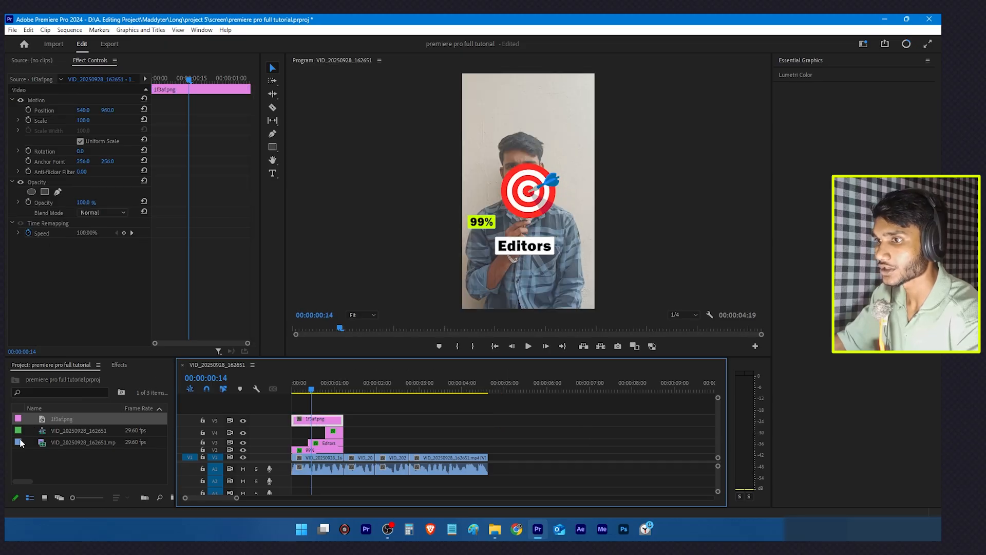
click(119, 365)
drag(48, 448, 314, 425)
Step: Keyframe the target image's Transform position and scale from -658, 256 and 61 at 00:00:00:00 to 256, 256 and 100 at 00:00:00:14
click(28, 274)
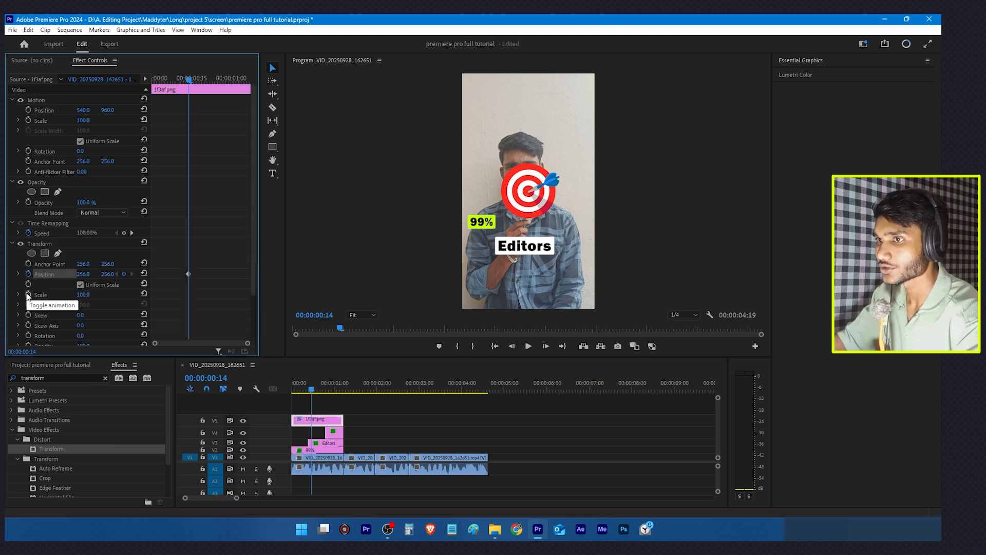
click(28, 294)
drag(189, 78, 153, 78)
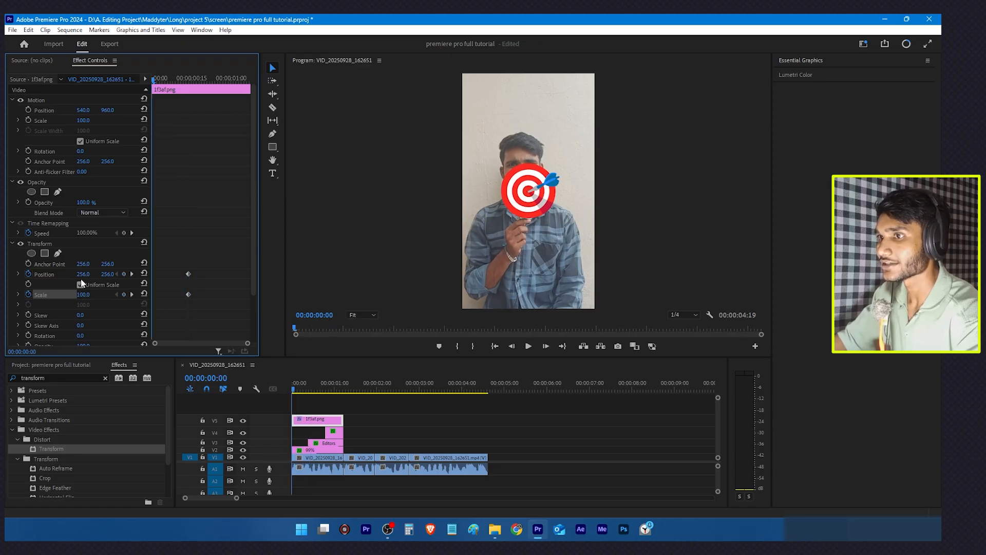
drag(83, 274, 20, 274)
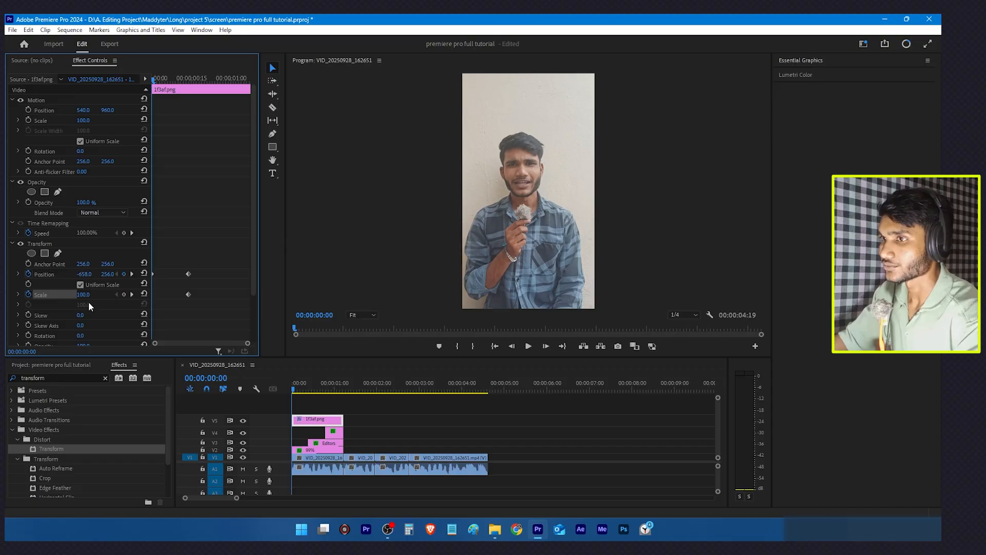
drag(83, 294, 70, 294)
Step: Move the target image's ending Position and Scale keyframes later, to about 00:00:01:01, and play back its slide-in
drag(177, 250, 234, 307)
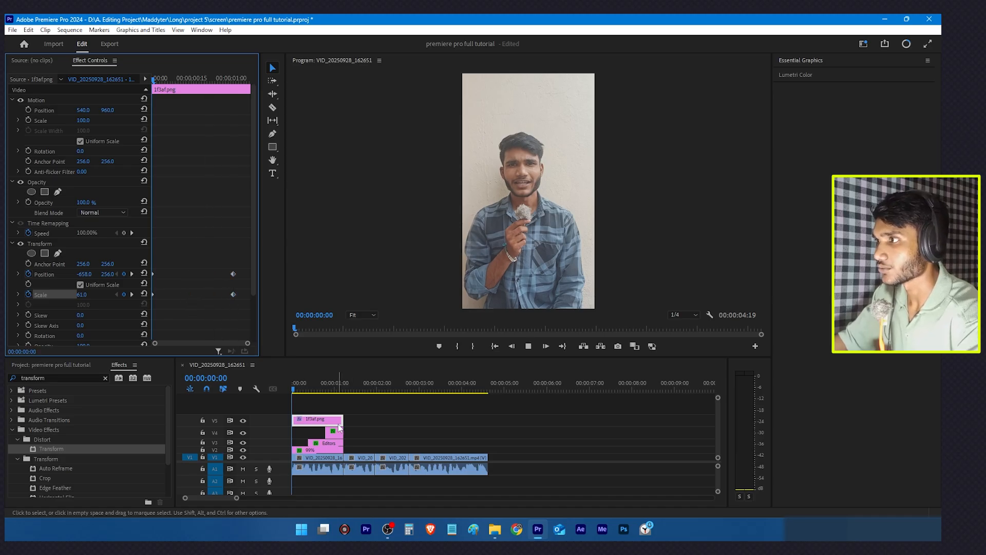
key(space)
key(space)
drag(327, 391, 291, 391)
key(space)
click(304, 402)
key(space)
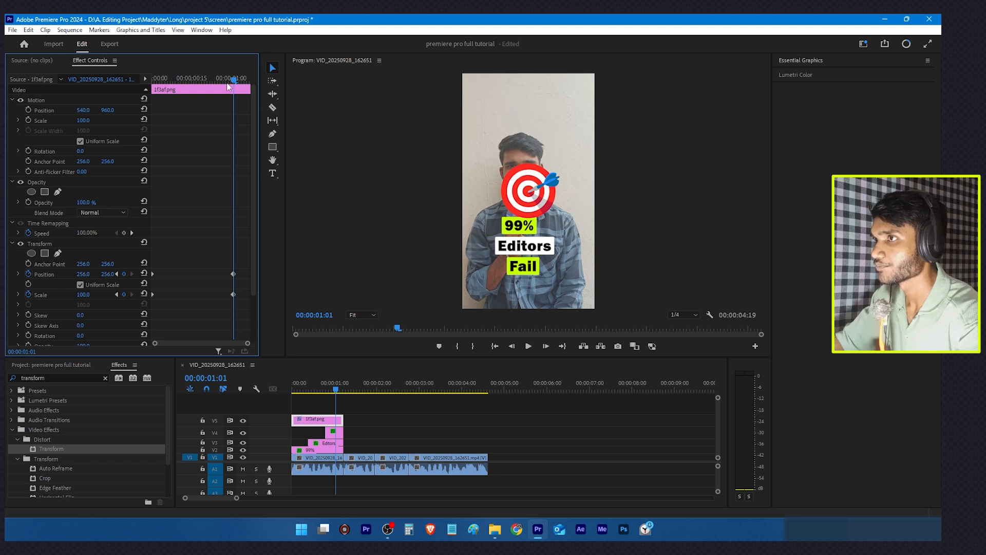
Step: Scrub through the target image's entrance between its starting and ending Transform keyframes
drag(229, 85, 136, 244)
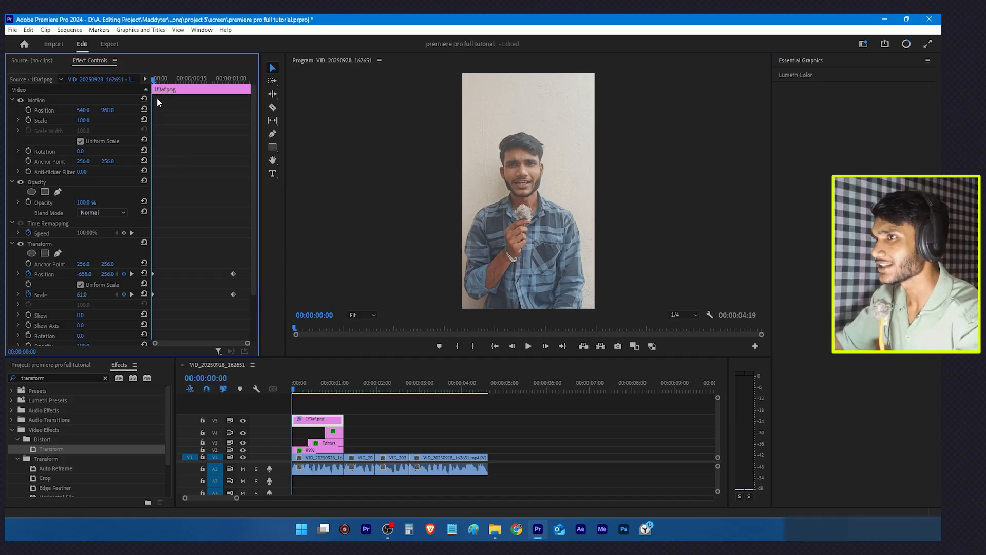
drag(162, 80, 236, 87)
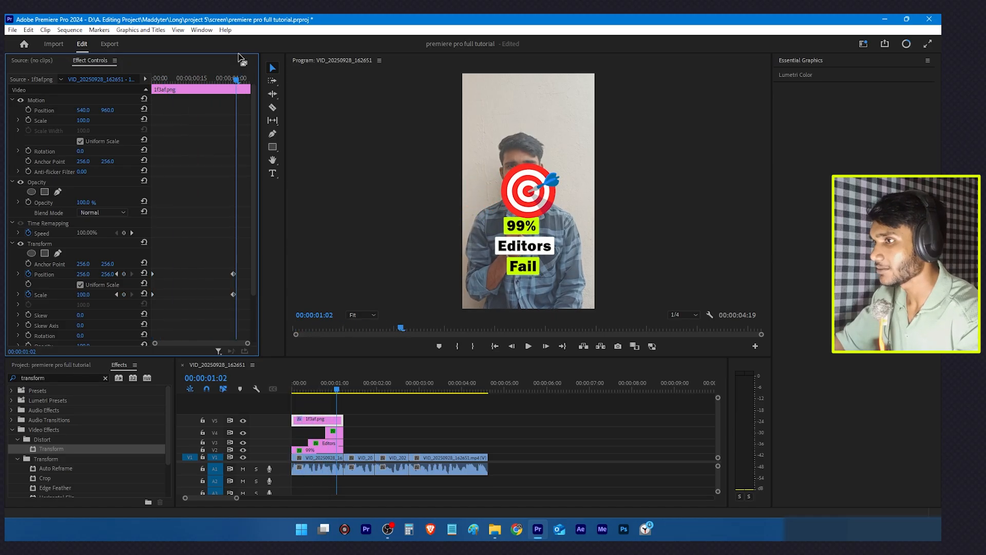
drag(233, 83, 238, 129)
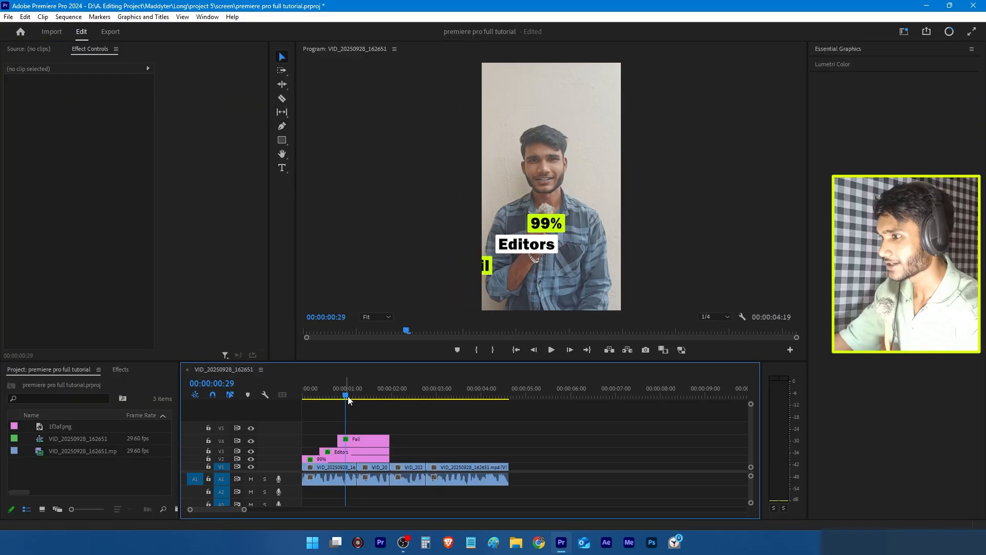
Step: Scrub through the staggered entrances of the 99%, Editors and Fail captions and inspect the 99% caption's Transform keyframes
mouse_move(349, 401)
mouse_down()
mouse_move(380, 402)
mouse_move(353, 409)
mouse_move(365, 411)
mouse_up()
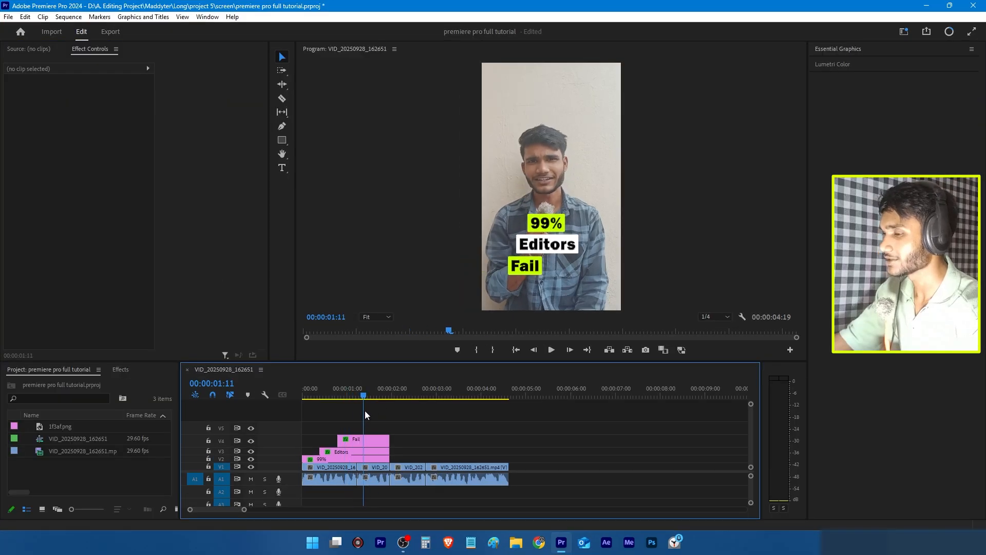
drag(361, 409, 281, 490)
click(324, 459)
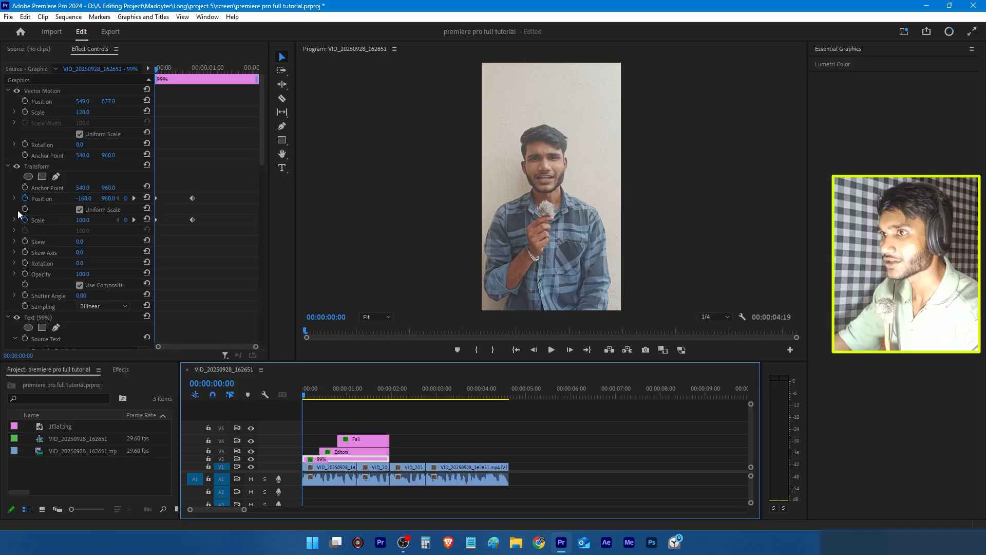
click(319, 393)
drag(318, 387, 381, 388)
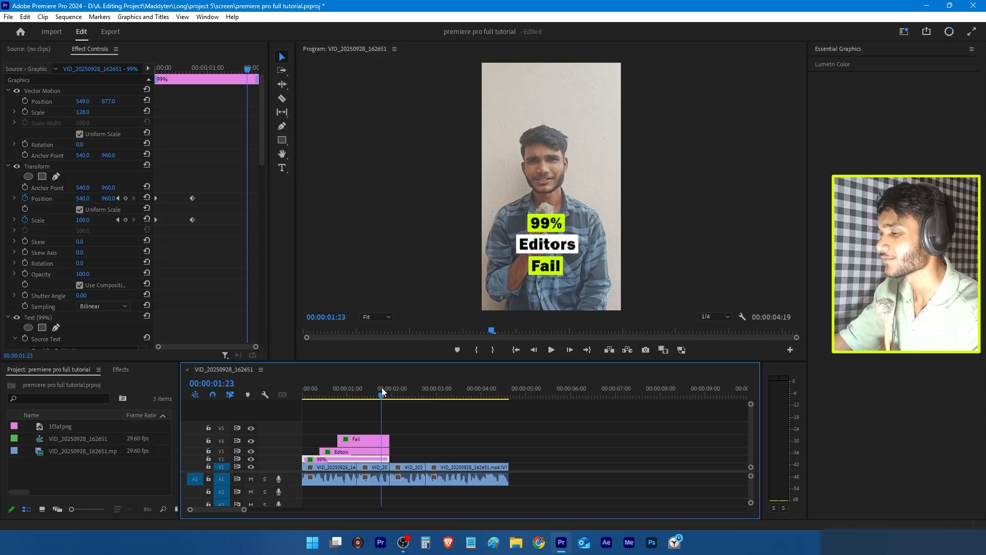
click(504, 427)
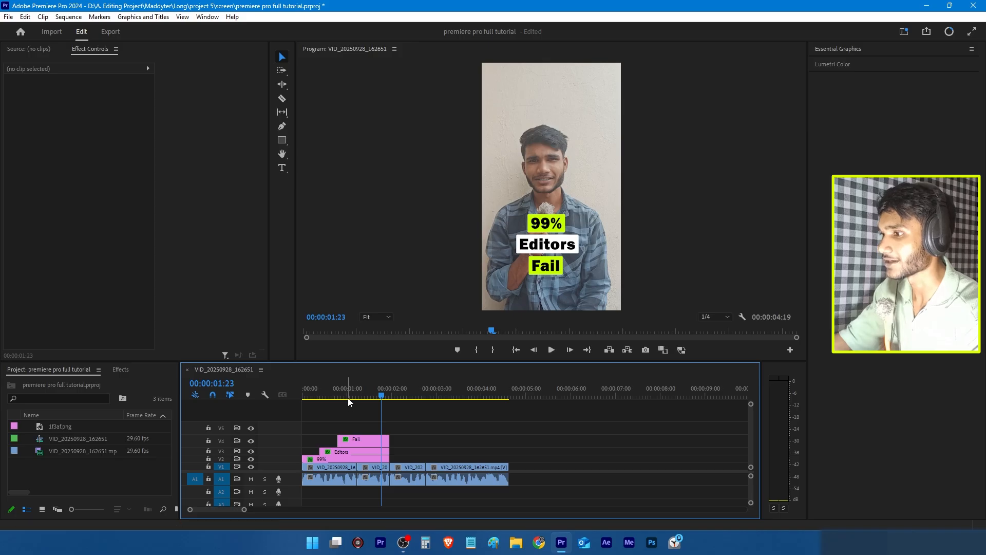
Step: Import another copy of 1f3af.png and the video 1d3e4b399f6328fede855a9fc73e290b.mp4 from the Download folder
double_click(44, 468)
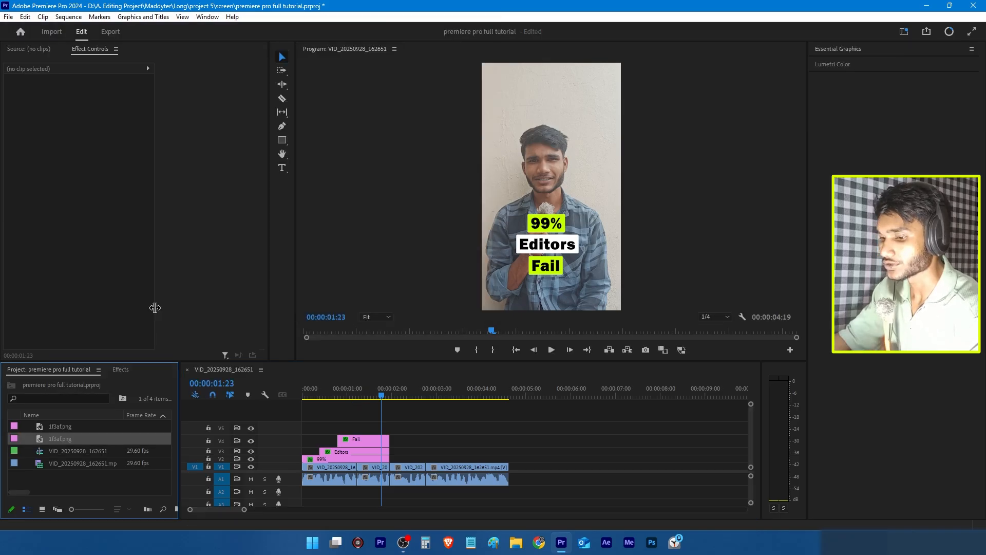
key(ctrl+i)
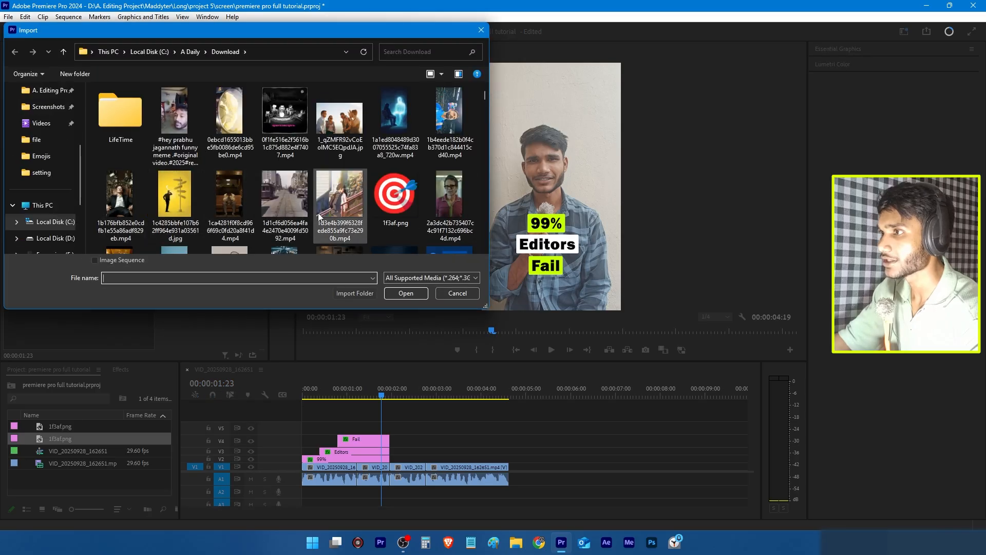
double_click(337, 205)
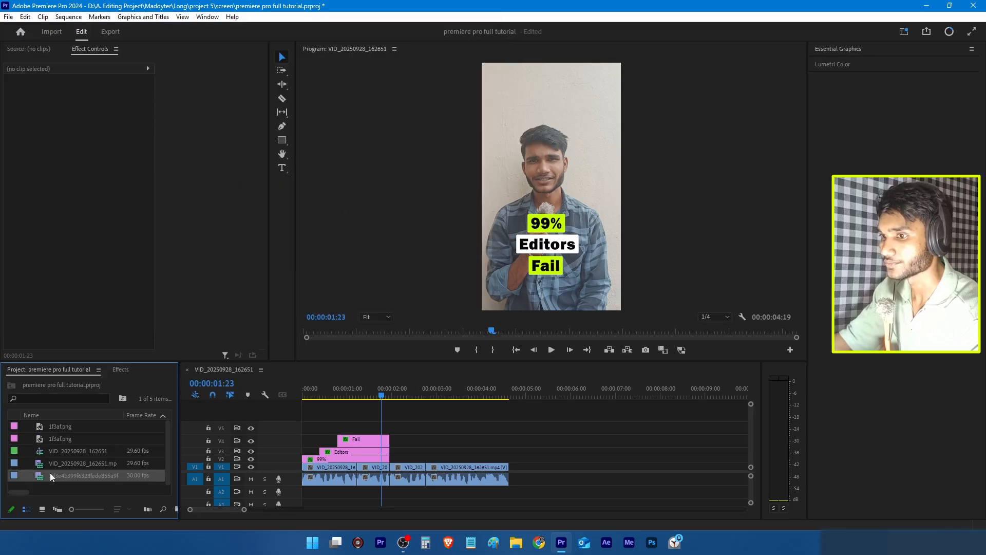
Step: Place the imported video on track V5 above the Fail caption and cut off everything after 00:00:01:23
drag(51, 479, 387, 433)
click(387, 433)
key(ctrl+k)
key(Delete)
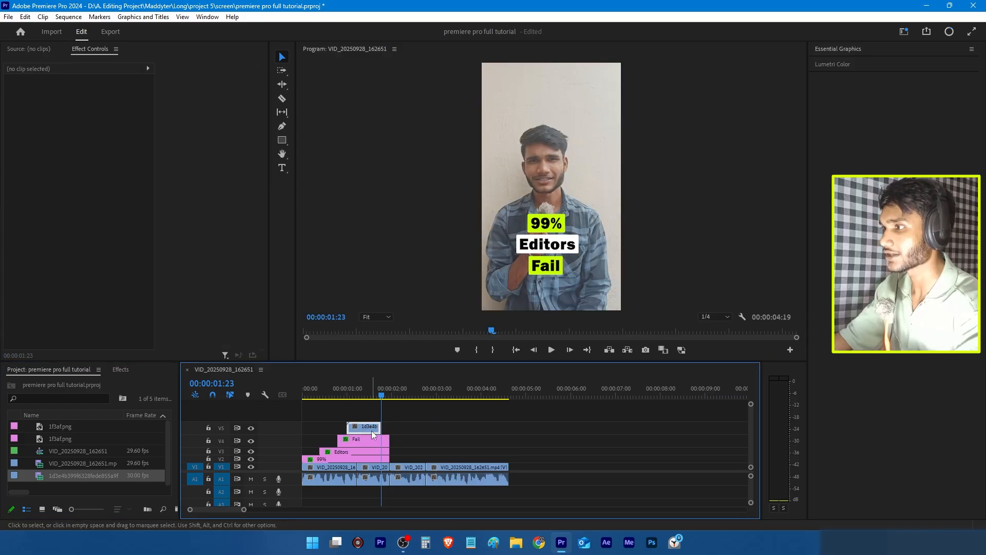
Step: Set the overlay video's Motion position to 420, 308 and its scale to 63
click(371, 431)
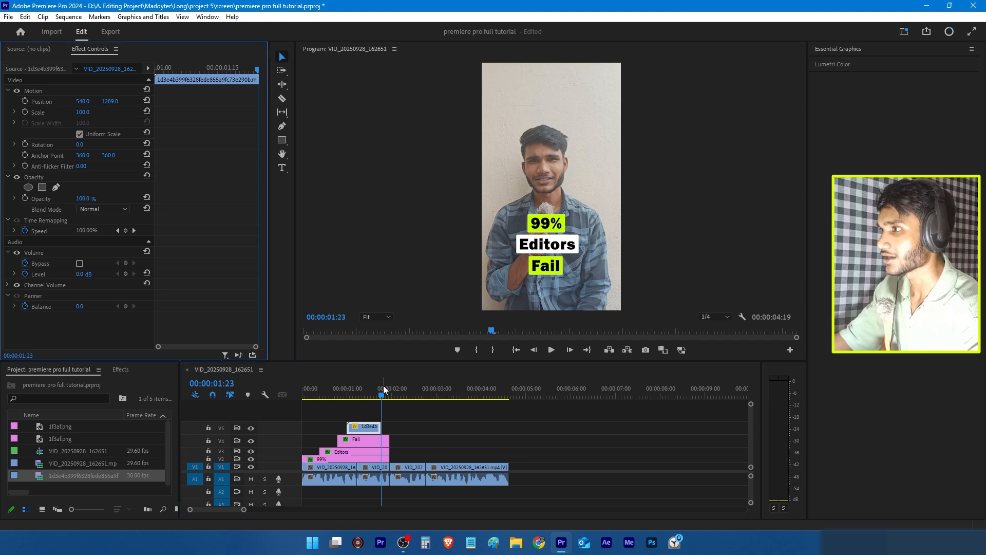
drag(382, 390, 363, 396)
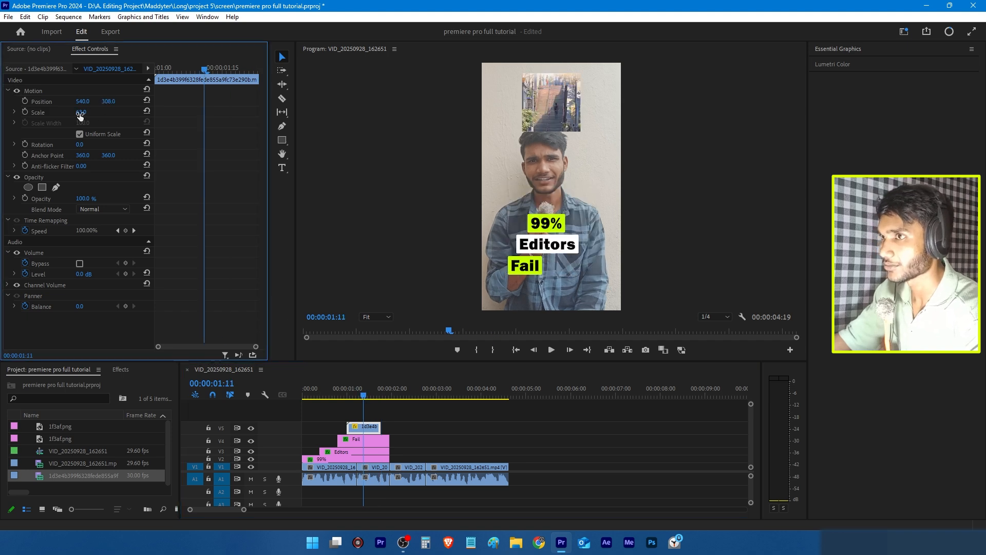
drag(82, 101, 19, 101)
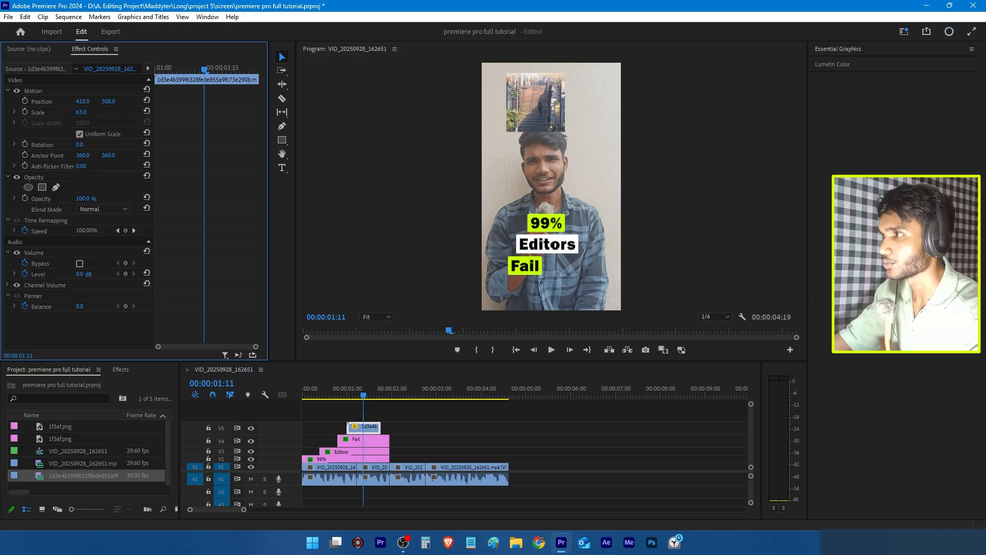
Step: Copy the 99% caption's keyframed Transform effect and paste it onto the overlay video clip on V5
click(349, 458)
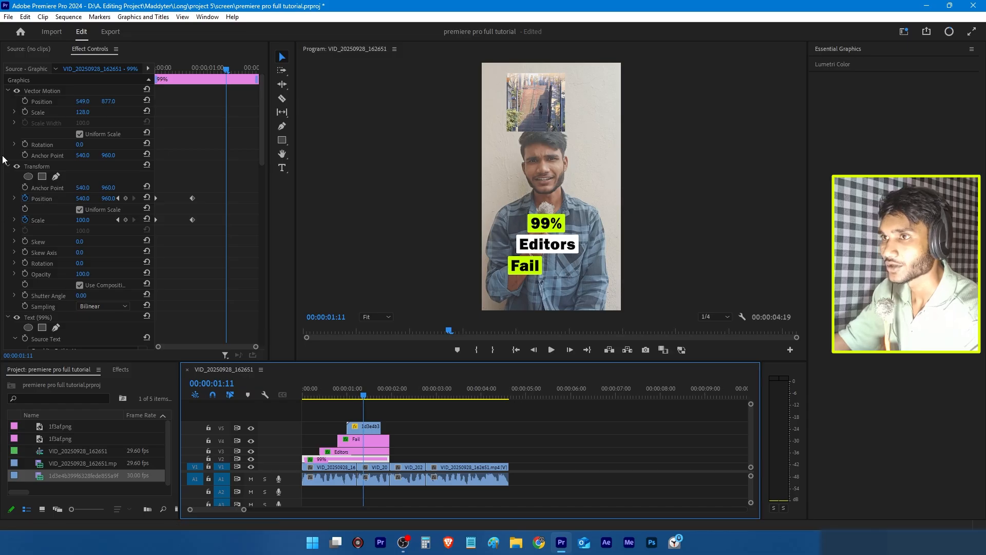
right_click(33, 165)
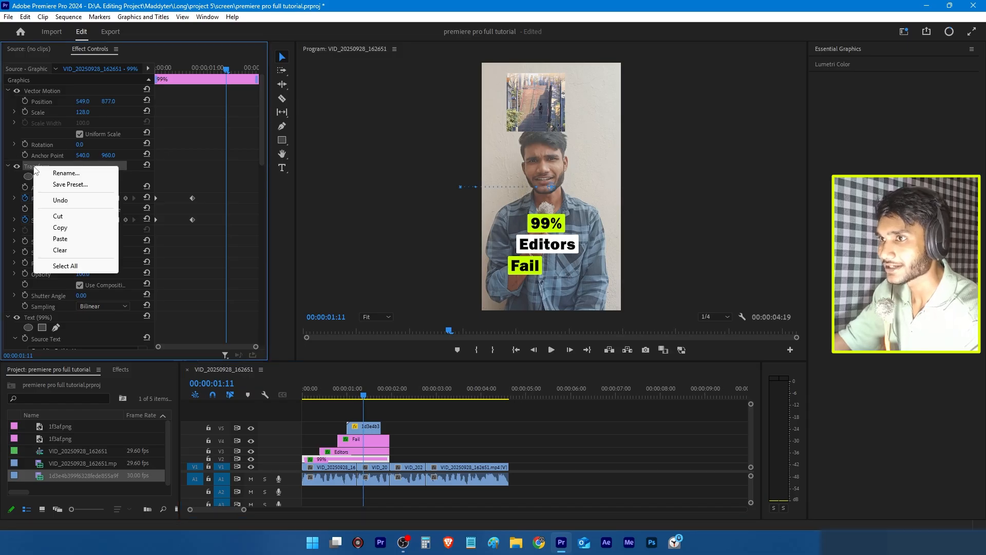
click(58, 228)
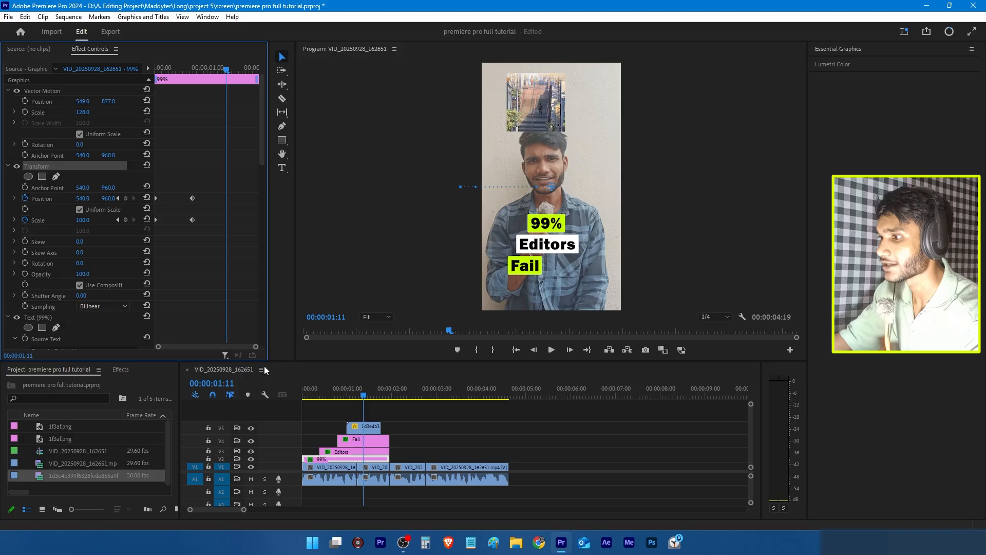
click(368, 431)
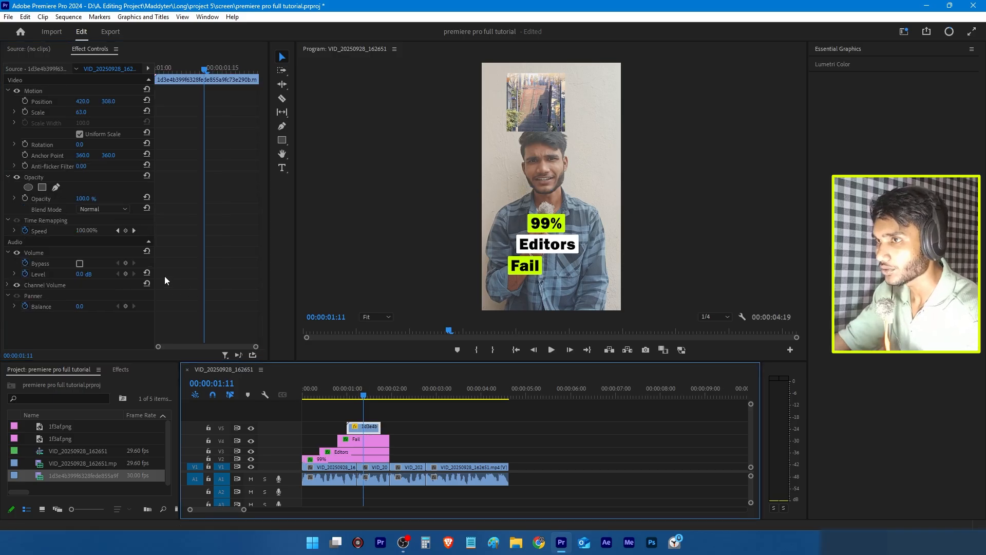
key(ctrl+v)
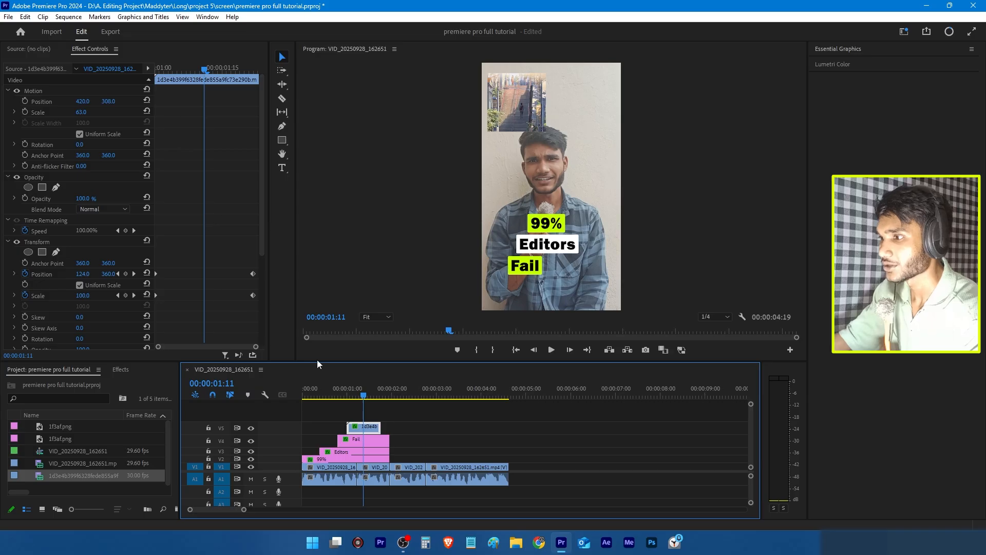
Step: At the overlay video's first keyframe at 00:00:01:00, set its Transform position to -744, 360
drag(363, 394, 343, 397)
key(space)
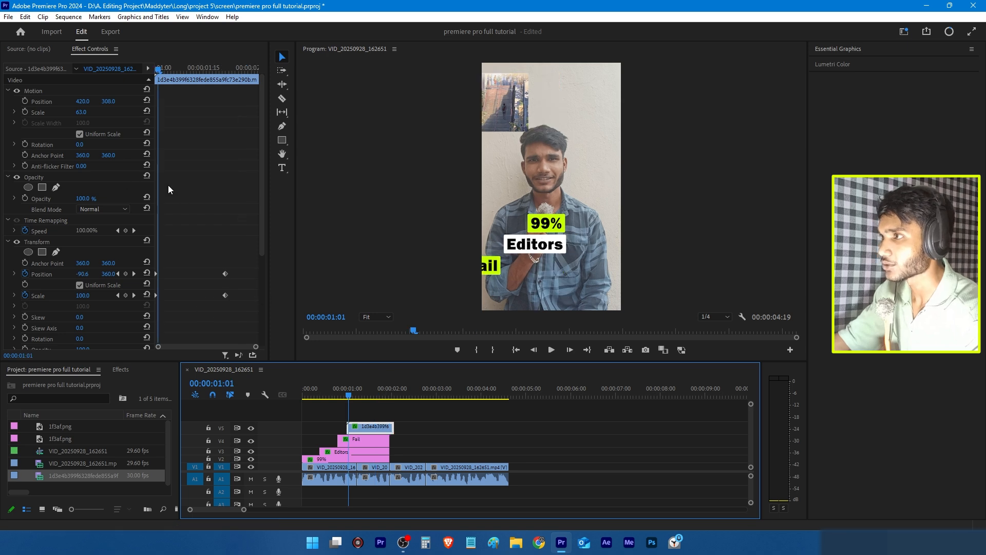
click(118, 296)
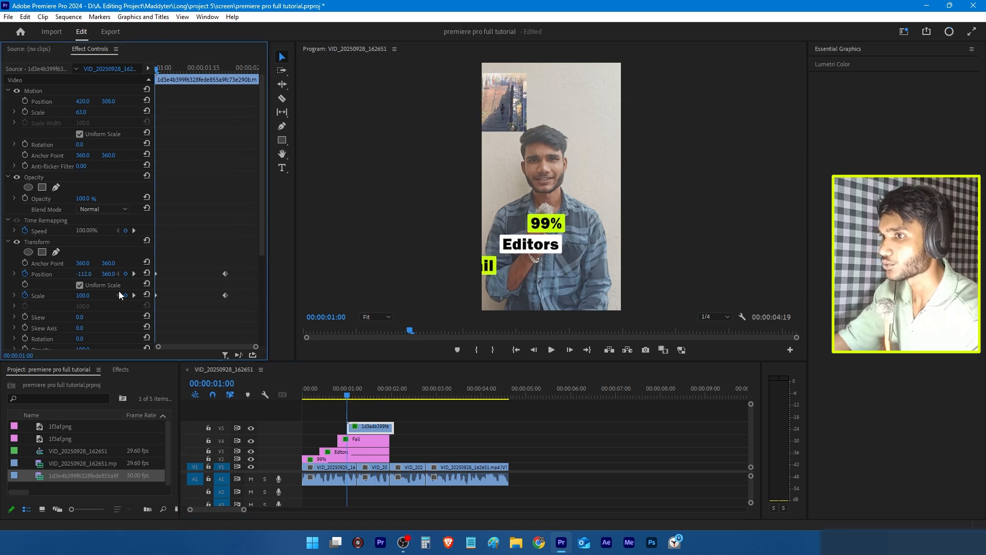
drag(90, 275, 25, 275)
Step: Move the overlay video's ending Position and Scale keyframes slightly earlier and play back its slide-in
drag(225, 296, 212, 306)
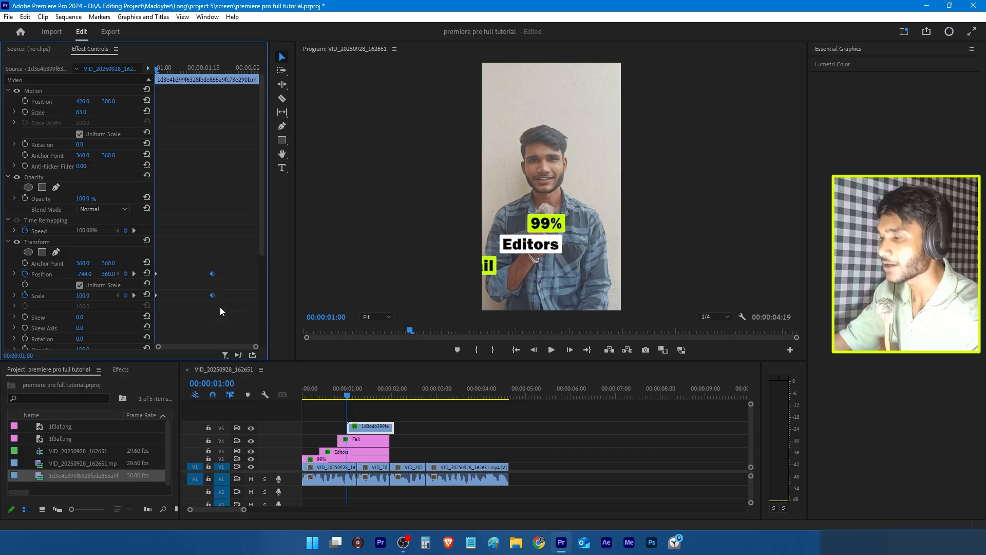
key(space)
key(space)
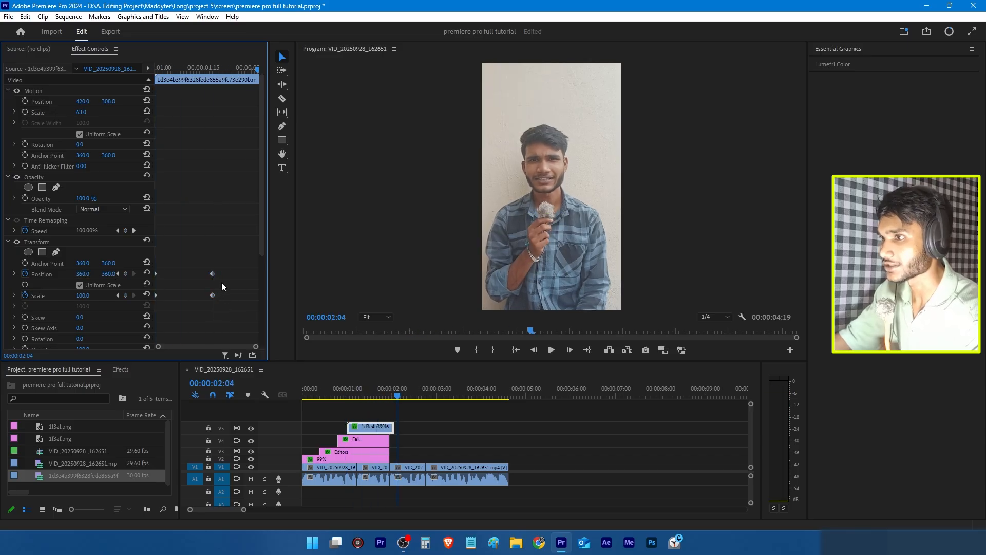
drag(250, 66, 224, 137)
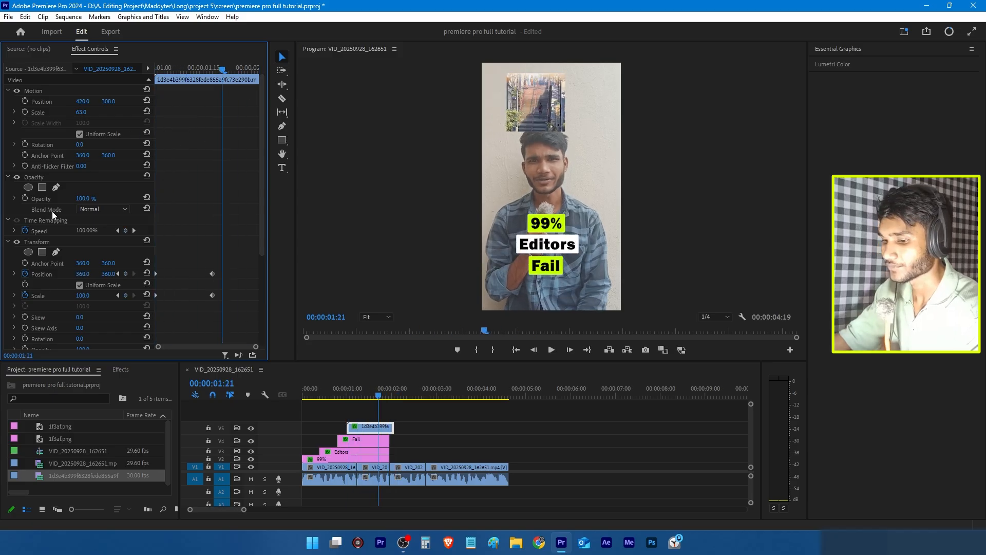
Step: Place 1f3af.png on track V6 above the overlay video, trim it to end with that clip, and select it
drag(47, 429, 448, 418)
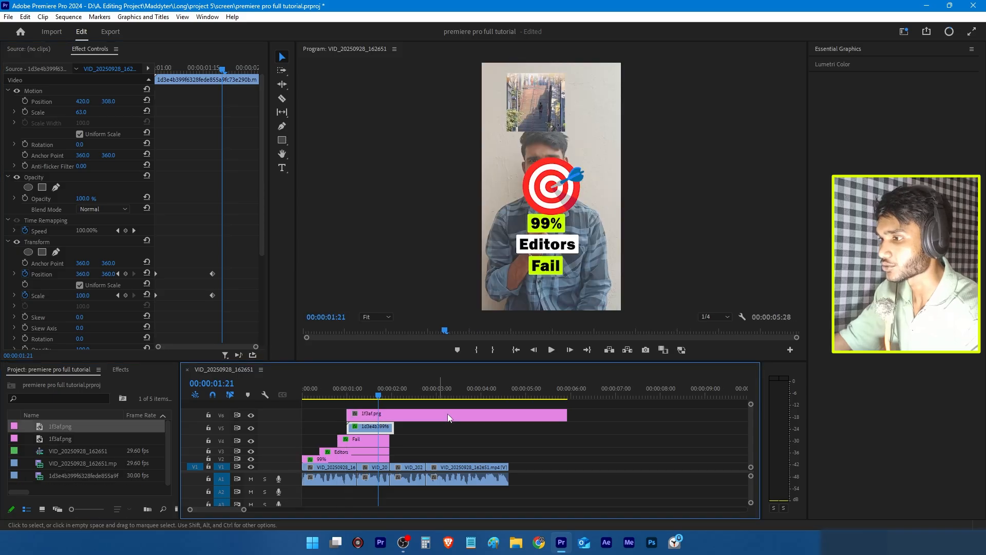
drag(567, 416, 482, 421)
mouse_move(403, 420)
mouse_down()
mouse_move(378, 420)
mouse_move(393, 412)
mouse_up()
click(373, 414)
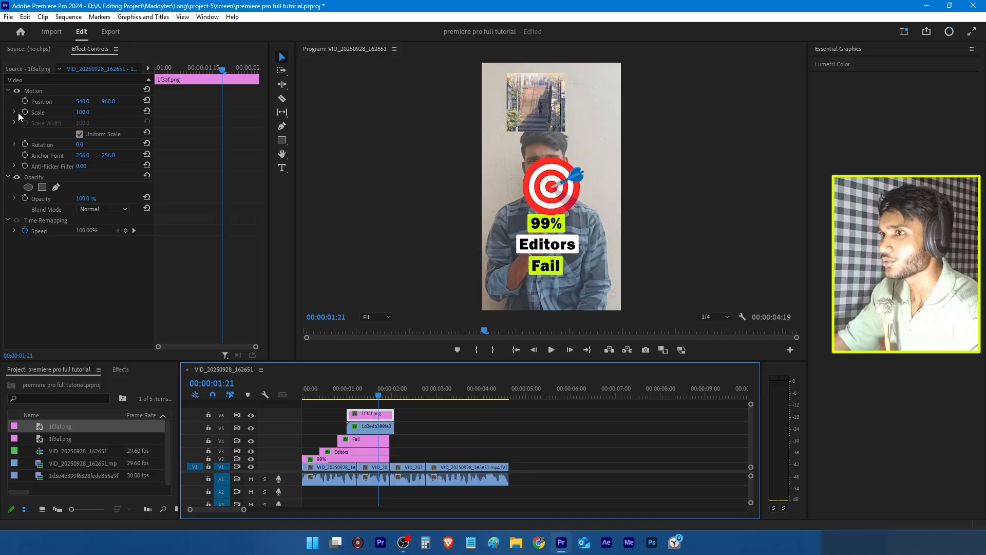
Step: Set the 1f3af.png clip's Motion position to 872, 1264 and scale to 64, and apply the Transform effect to it
drag(85, 112, 352, 101)
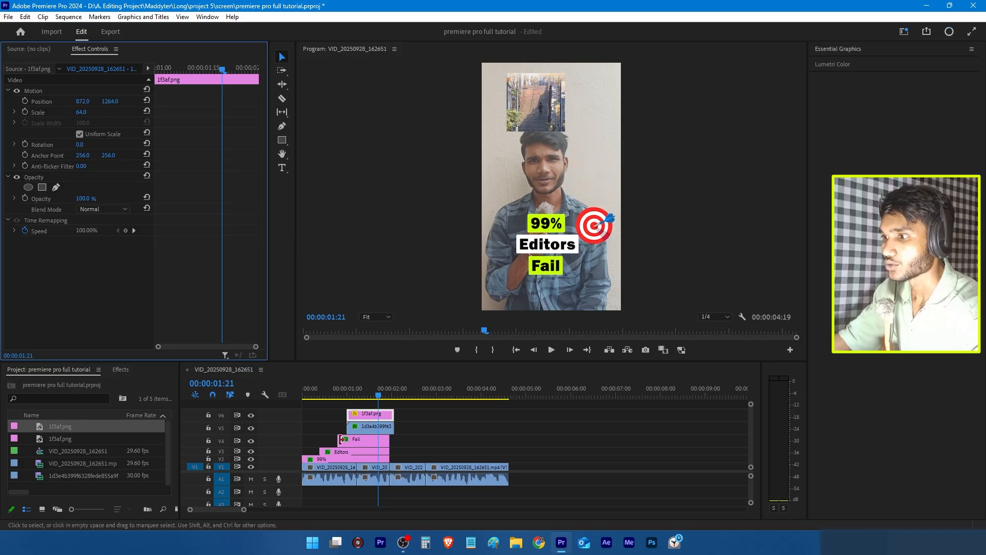
click(120, 370)
drag(36, 457, 378, 415)
Step: Keyframe the target image's Transform Position and Scale at 00:00:01:21, with Position 256, 1599 and Scale 78 at 00:00:01:00
click(25, 273)
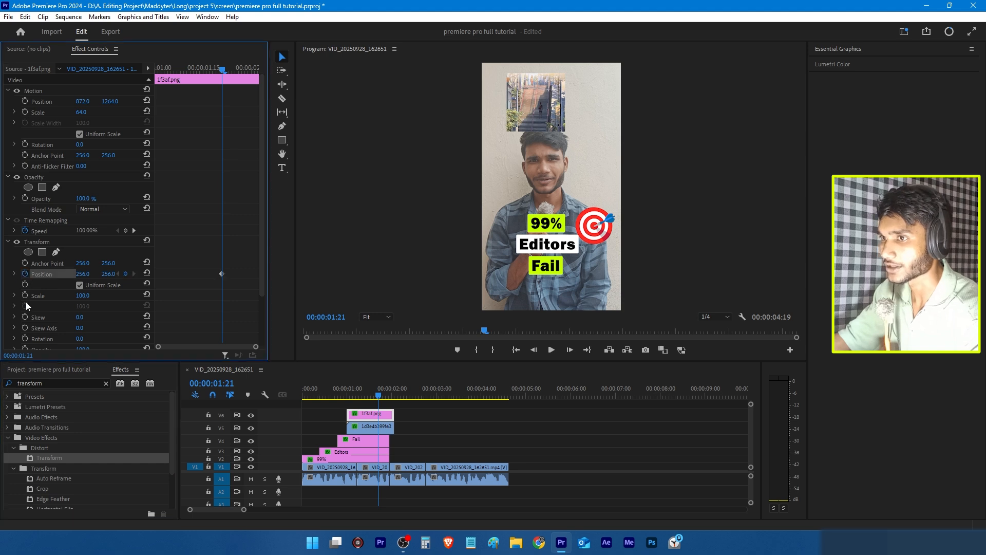
click(25, 295)
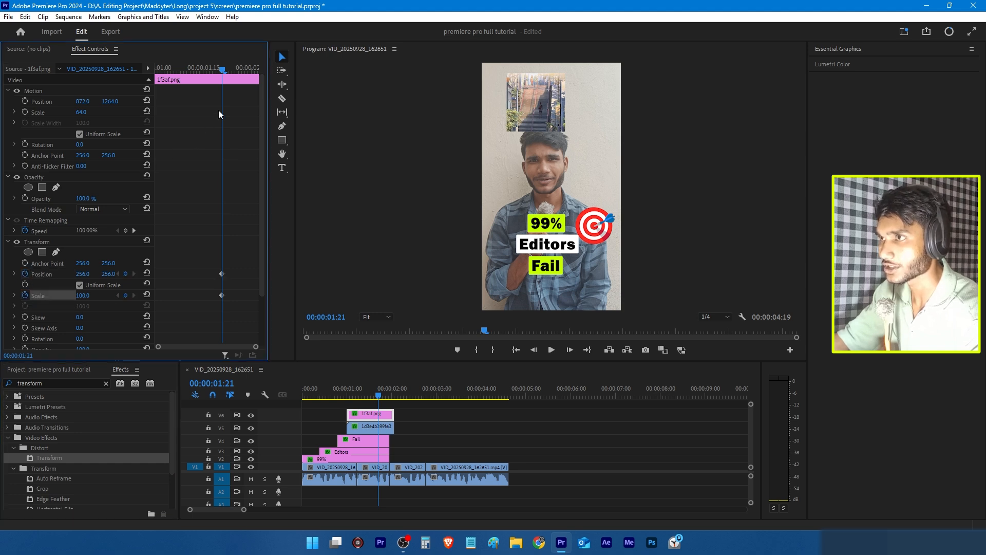
drag(223, 69, 138, 149)
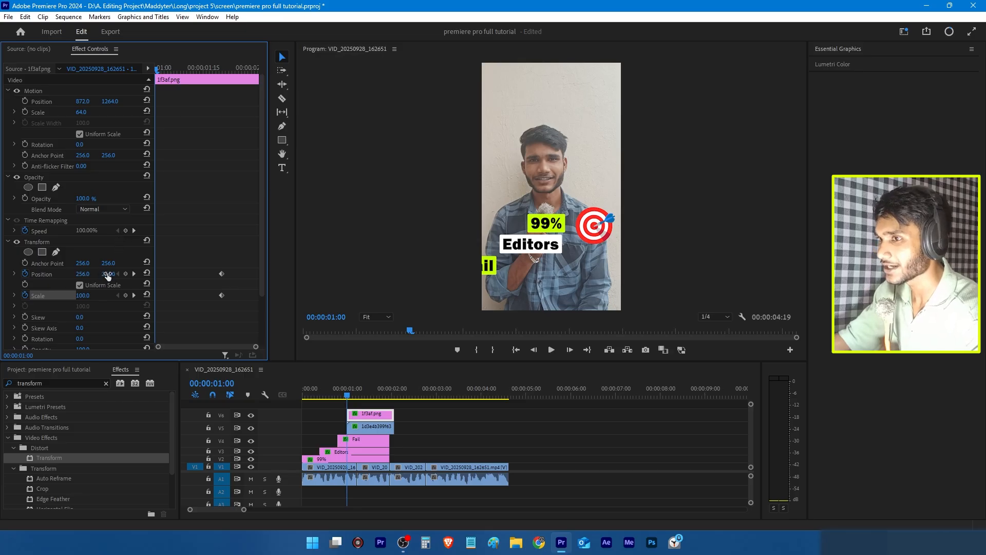
drag(108, 276, 281, 276)
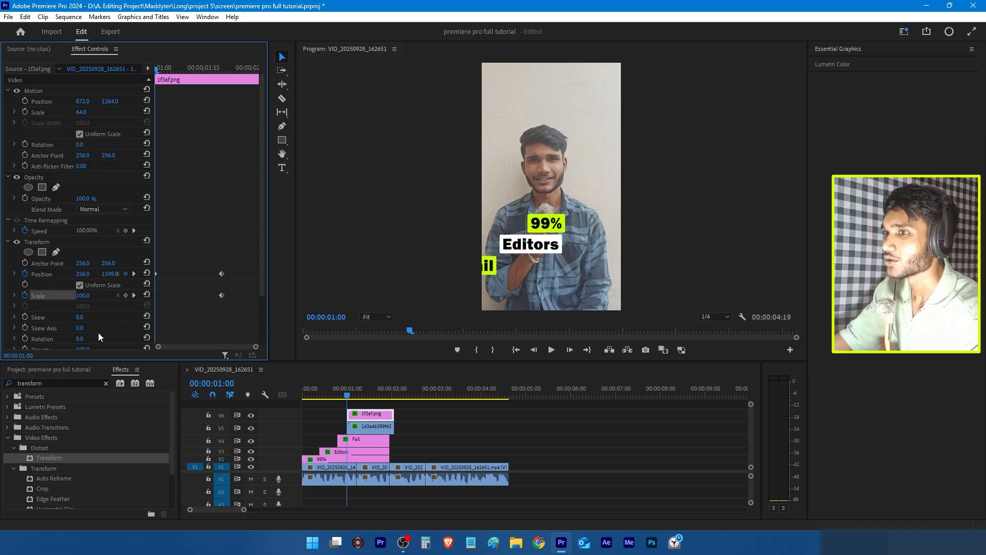
click(82, 295)
text(78)
key(Return)
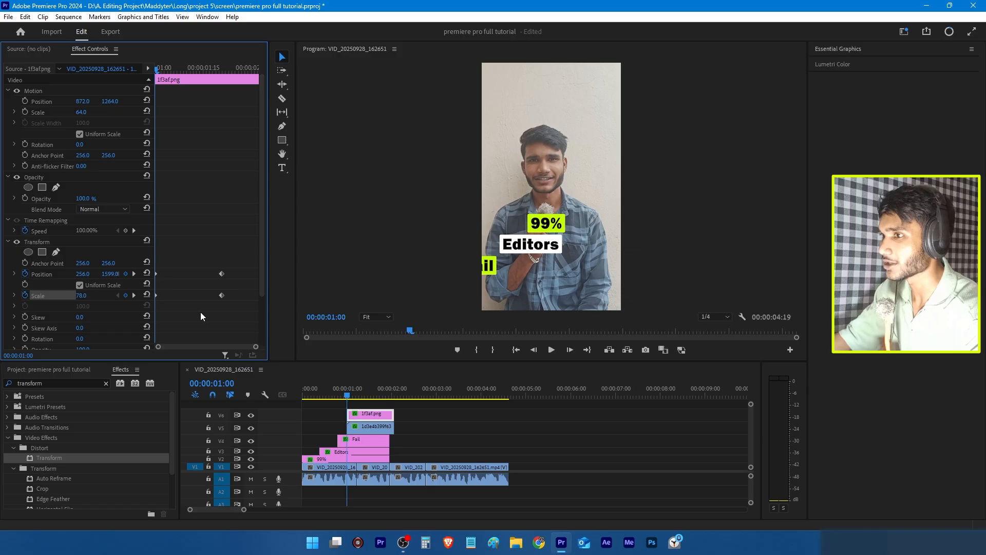
Step: Play back and scrub through the target image's entrance animation to check its motion
key(space)
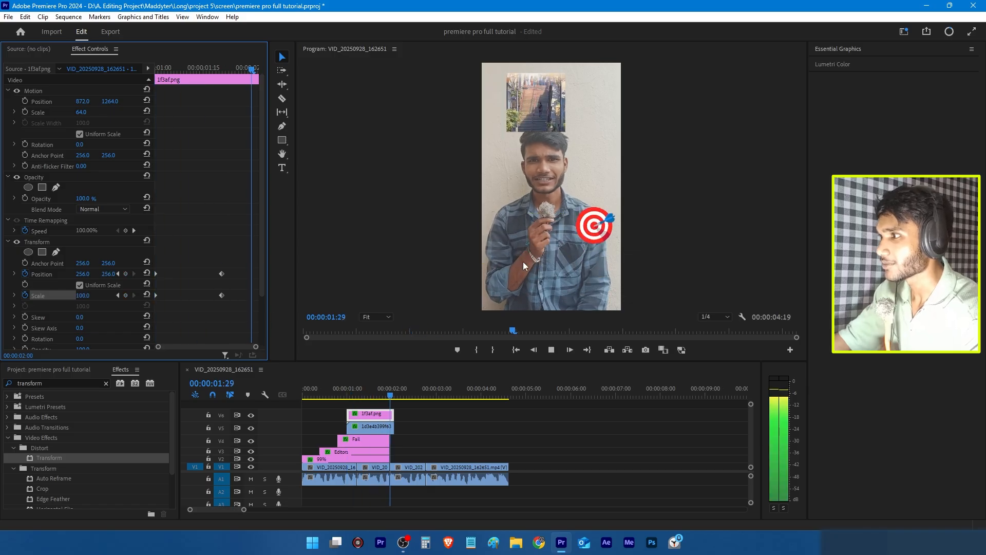
key(space)
mouse_move(374, 397)
mouse_down()
mouse_move(355, 401)
mouse_move(379, 404)
mouse_up()
click(599, 228)
click(39, 244)
drag(355, 396, 382, 396)
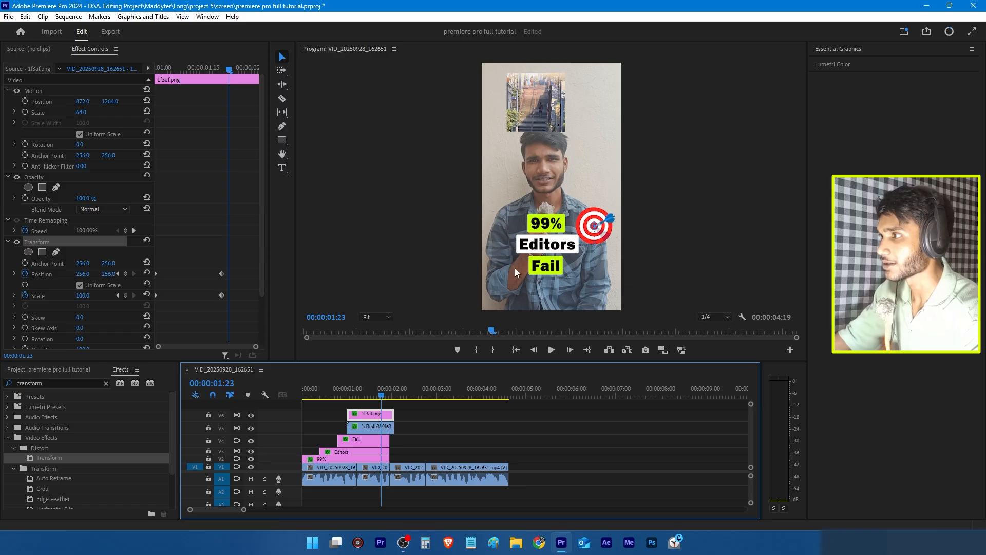
click(117, 295)
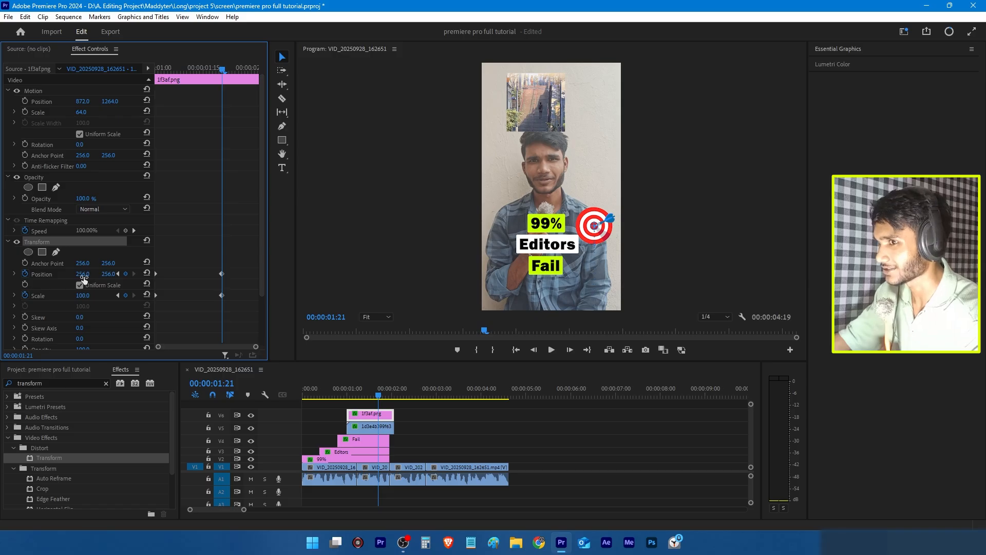
mouse_move(368, 394)
mouse_down()
mouse_move(303, 403)
mouse_move(387, 411)
mouse_move(298, 409)
mouse_move(372, 398)
mouse_up()
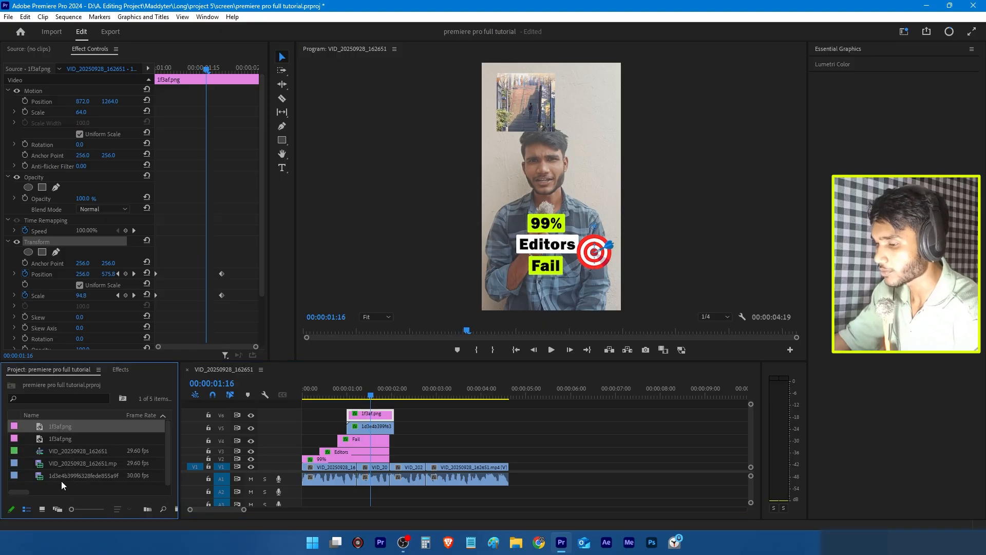
Step: Import Whoosh Out.mp3 and place it on audio track A2 at the start of the sequence
double_click(61, 481)
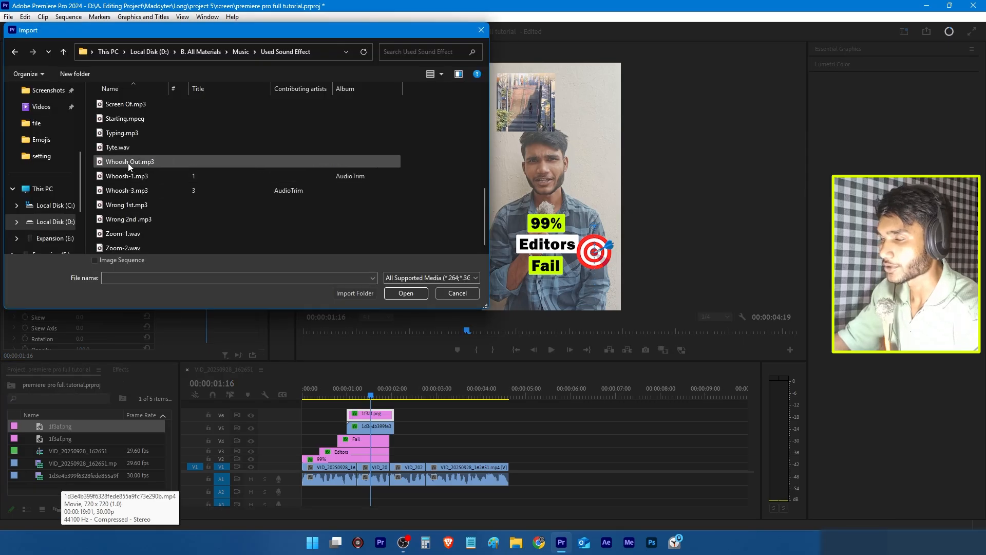
double_click(128, 163)
drag(60, 475, 308, 494)
drag(372, 401, 303, 398)
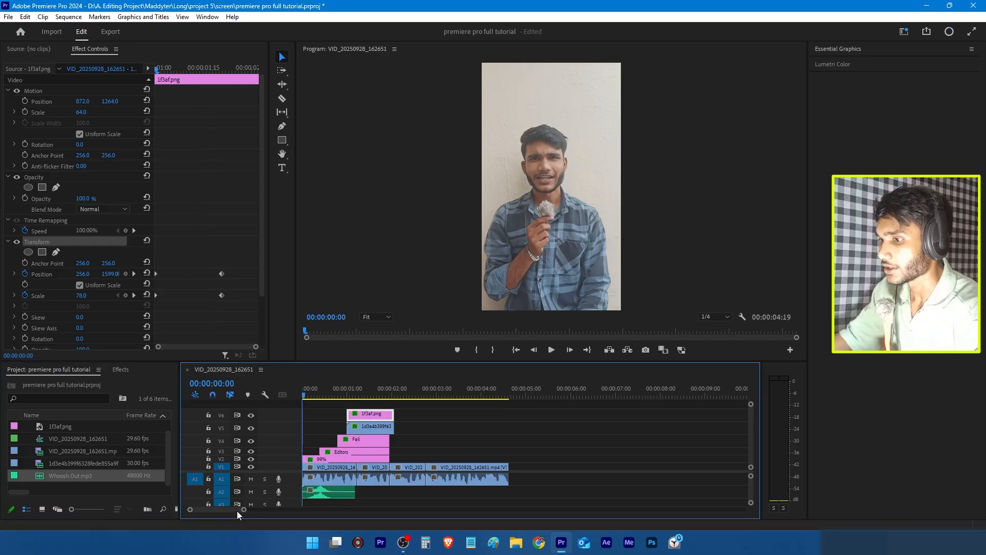
drag(243, 509, 219, 509)
drag(305, 492, 325, 493)
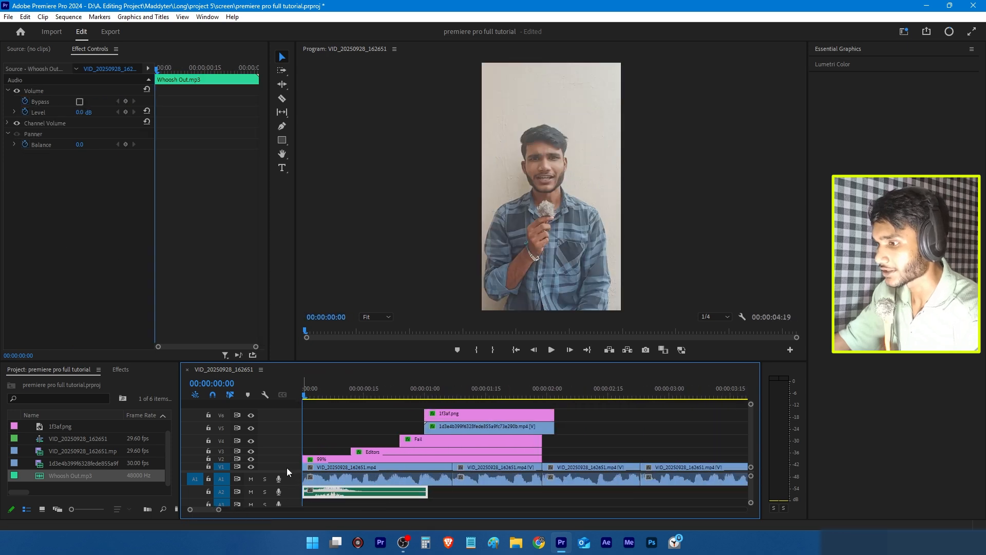
Step: Duplicate the Whoosh Out.mp3 clip on the audio tracks so copies start with the Editors caption, the Fail caption and the overlay video
drag(317, 390, 297, 411)
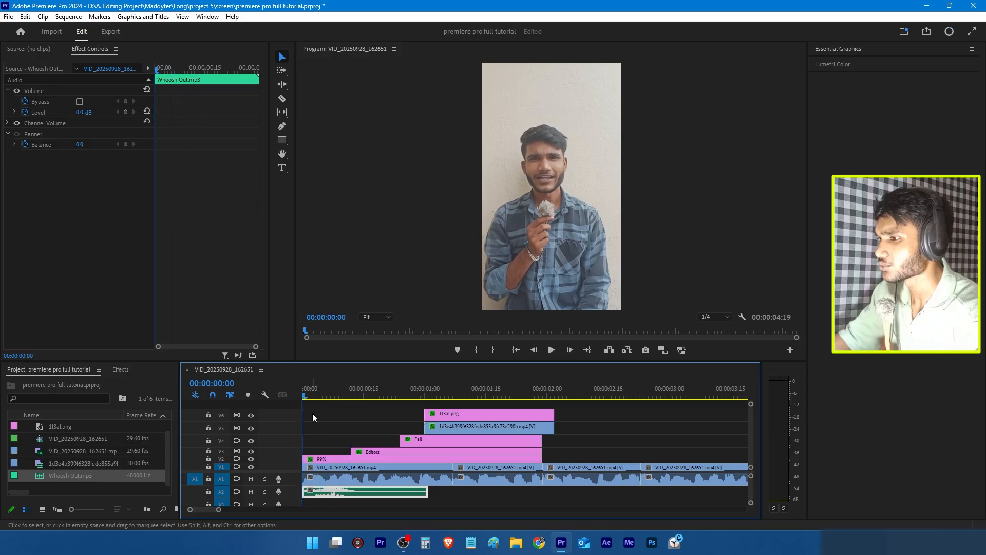
click(310, 394)
drag(313, 399, 300, 424)
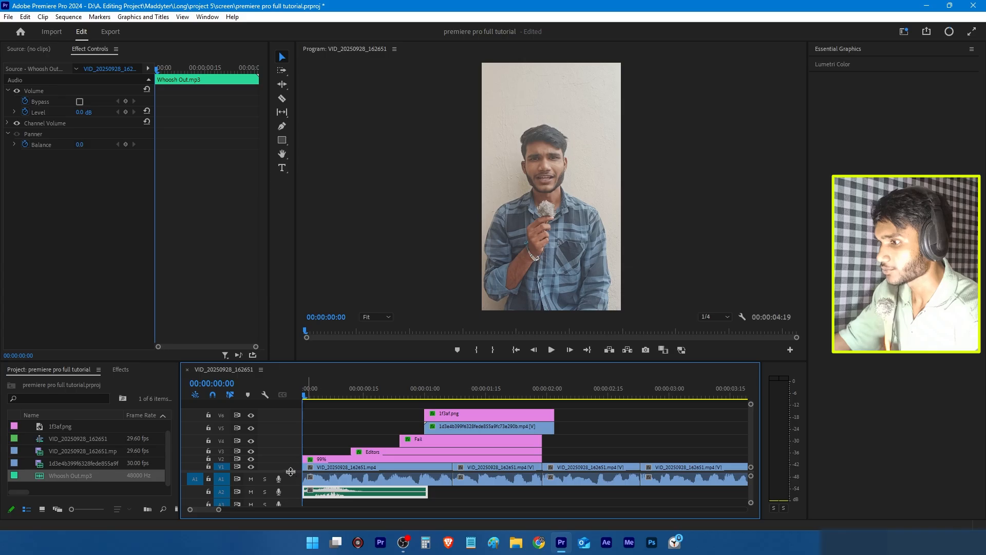
drag(289, 471, 290, 449)
drag(339, 470, 453, 495)
double_click(429, 471)
drag(311, 395, 469, 419)
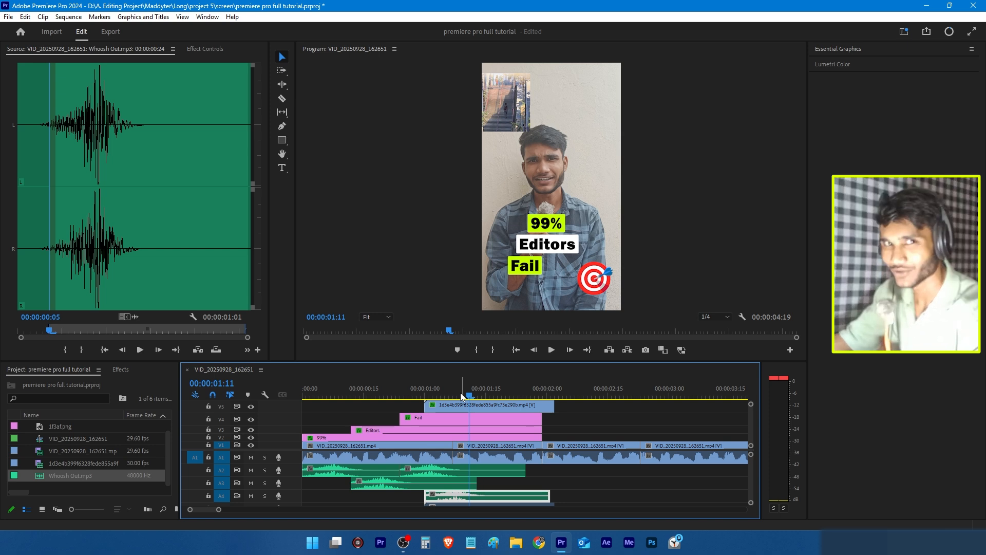
mouse_move(460, 392)
mouse_down()
mouse_move(319, 384)
mouse_move(465, 394)
mouse_up()
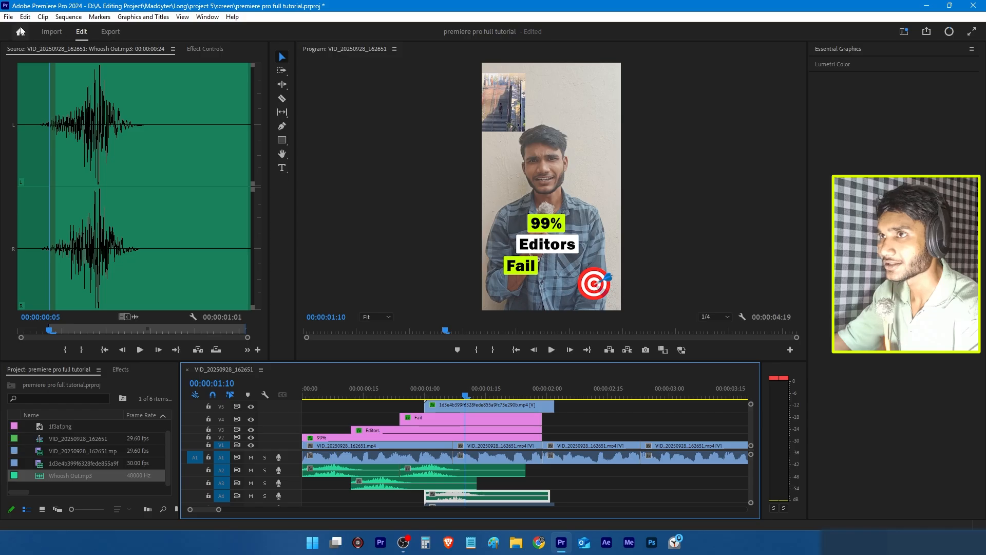
click(8, 17)
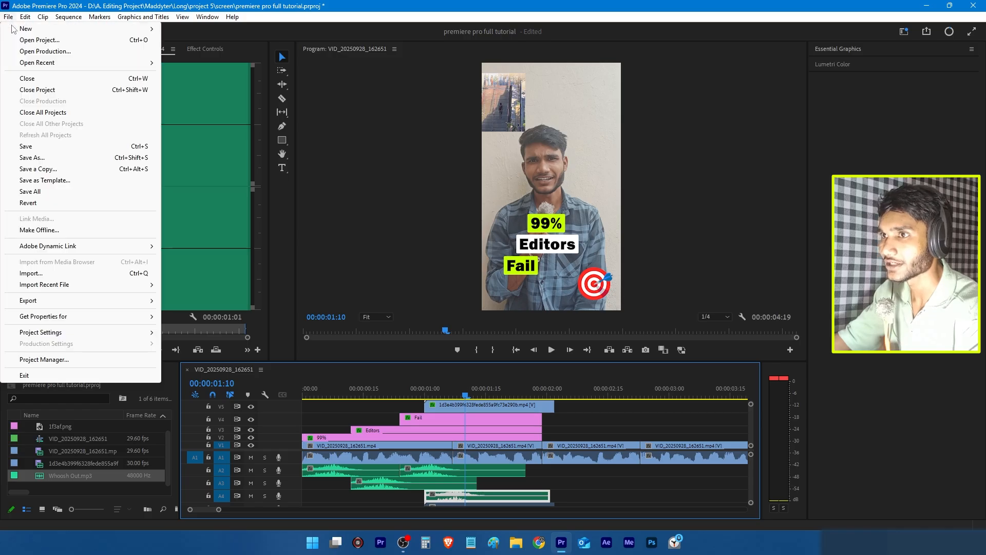
mouse_move(27, 304)
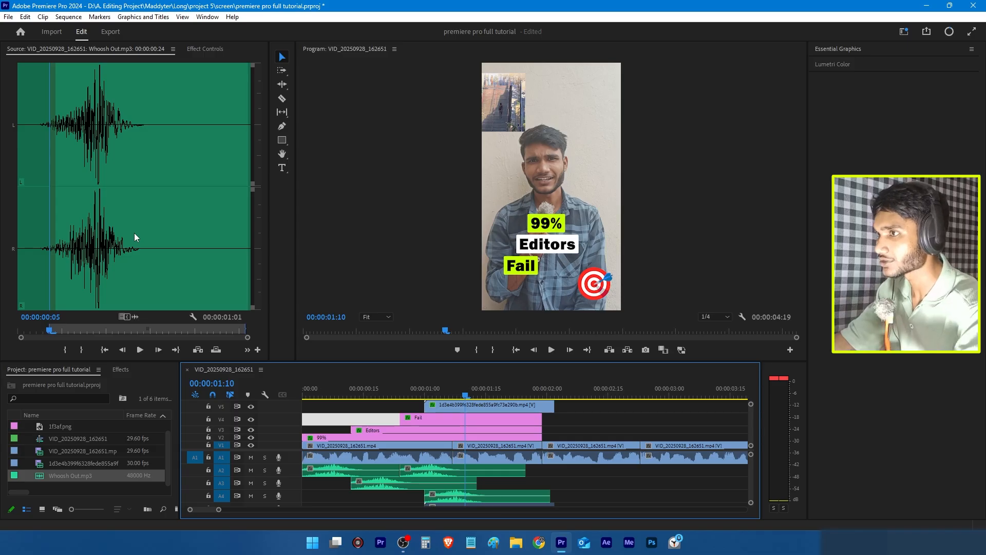
key(ctrl+m)
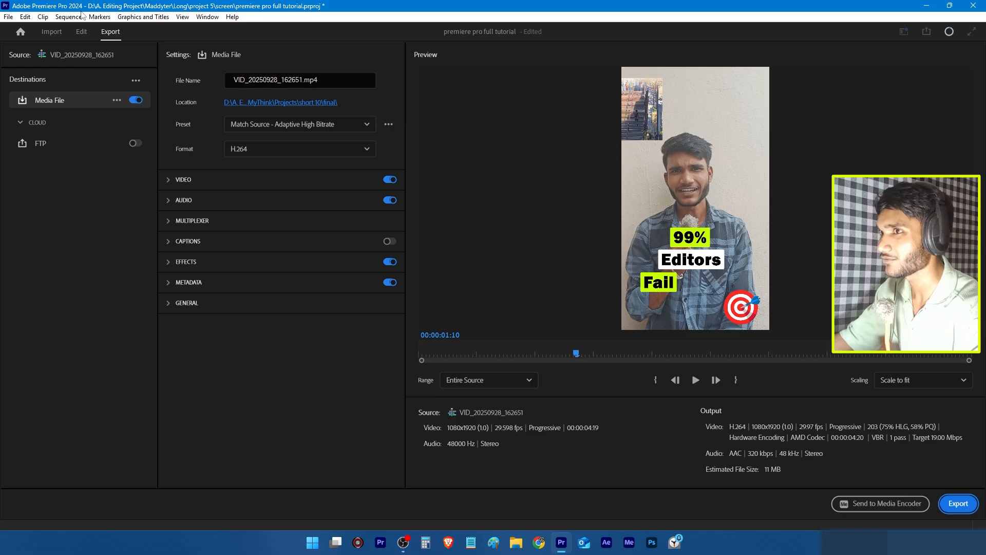
click(82, 31)
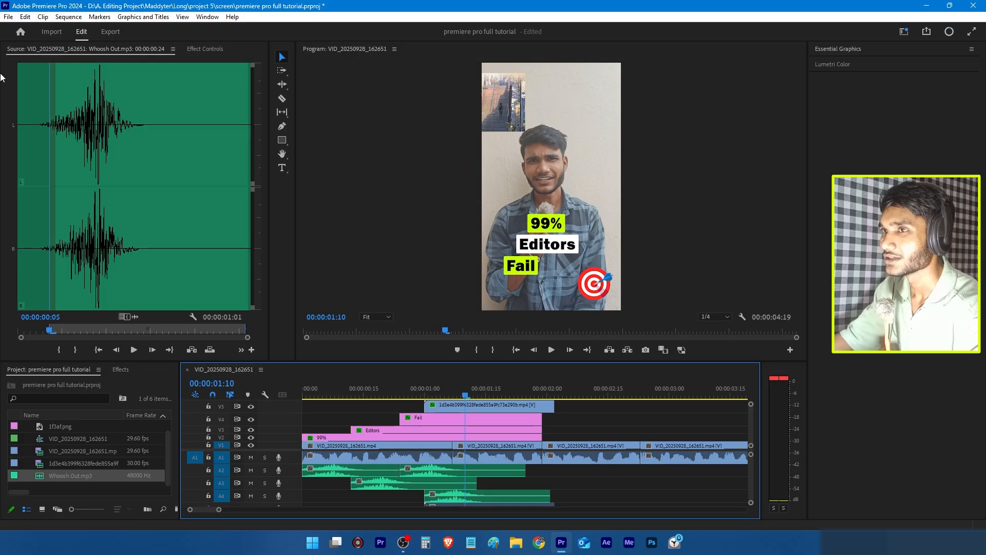
Step: Open the media export settings for the sequence and name the output file final video.mp4
click(9, 17)
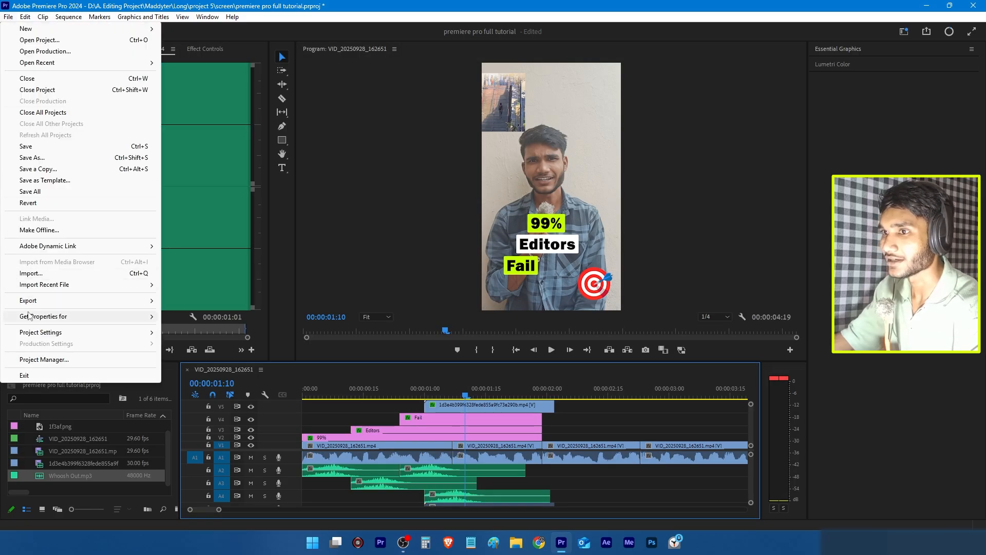
mouse_move(134, 303)
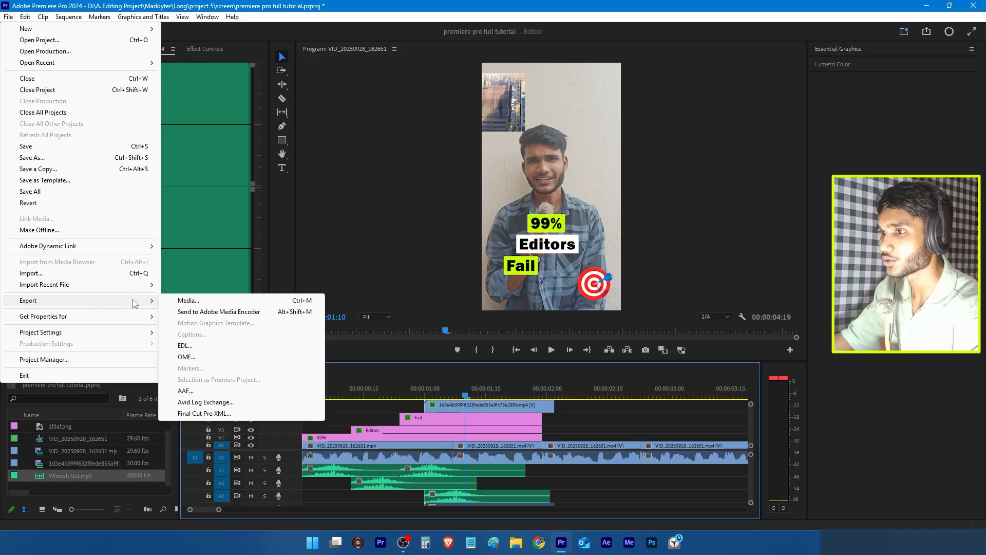
click(201, 302)
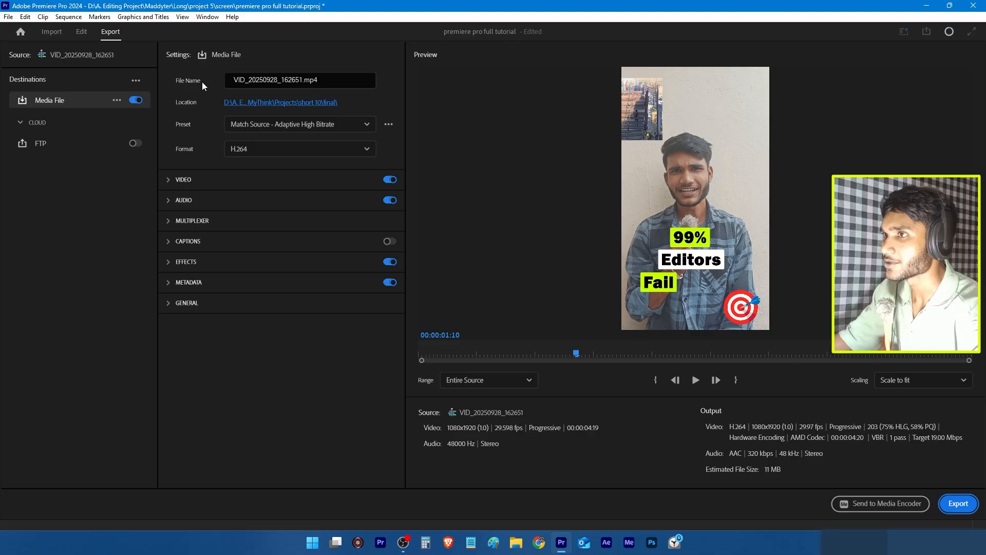
click(342, 80)
key(BackSpace)
key(BackSpace)
key(BackSpace)
key(BackSpace)
key(BackSpace)
key(BackSpace)
key(BackSpace)
key(BackSpace)
key(BackSpace)
key(BackSpace)
key(BackSpace)
key(BackSpace)
key(BackSpace)
key(BackSpace)
key(BackSpace)
key(BackSpace)
key(BackSpace)
key(BackSpace)
key(BackSpace)
key(BackSpace)
key(BackSpace)
key(BackSpace)
key(BackSpace)
text(final vifde)
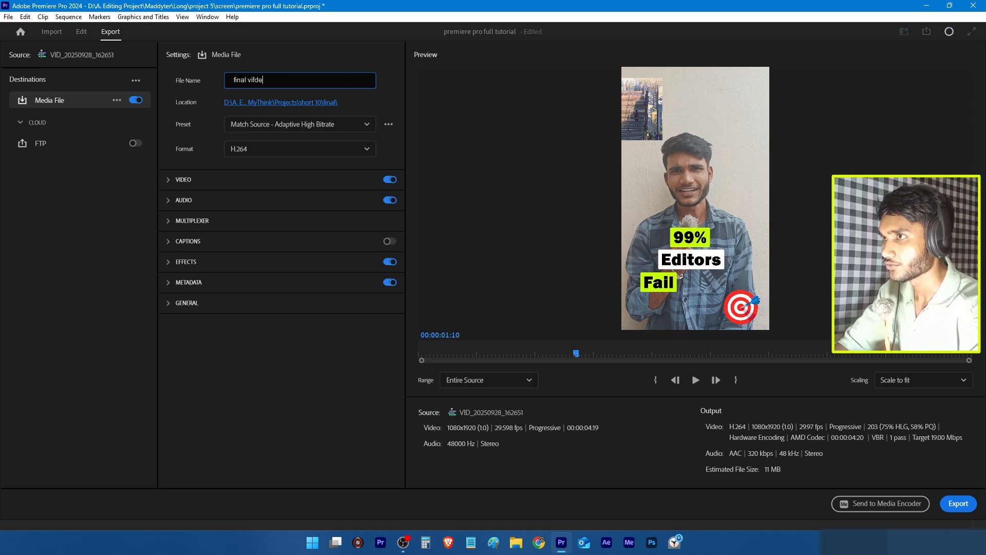
text(deo)
key(Return)
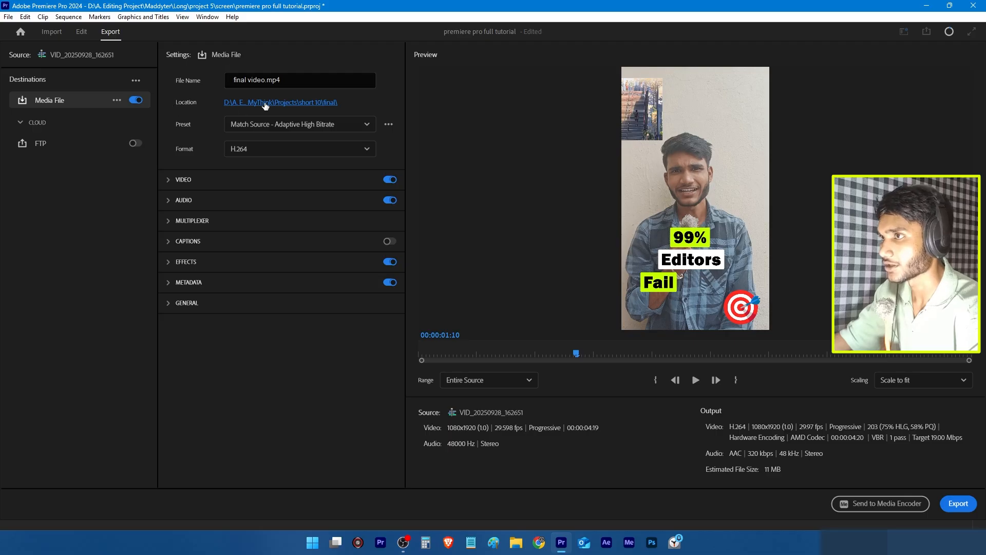
Step: Set the export location to the final folder in A. Editing Project\Maddyter\Long\project 5, keeping the file name final video.mp4
click(303, 103)
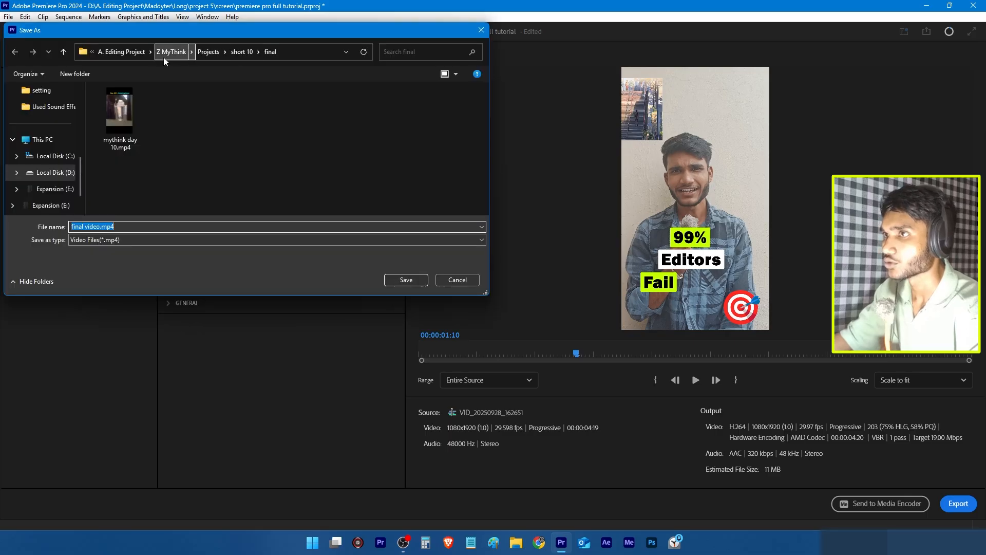
click(132, 51)
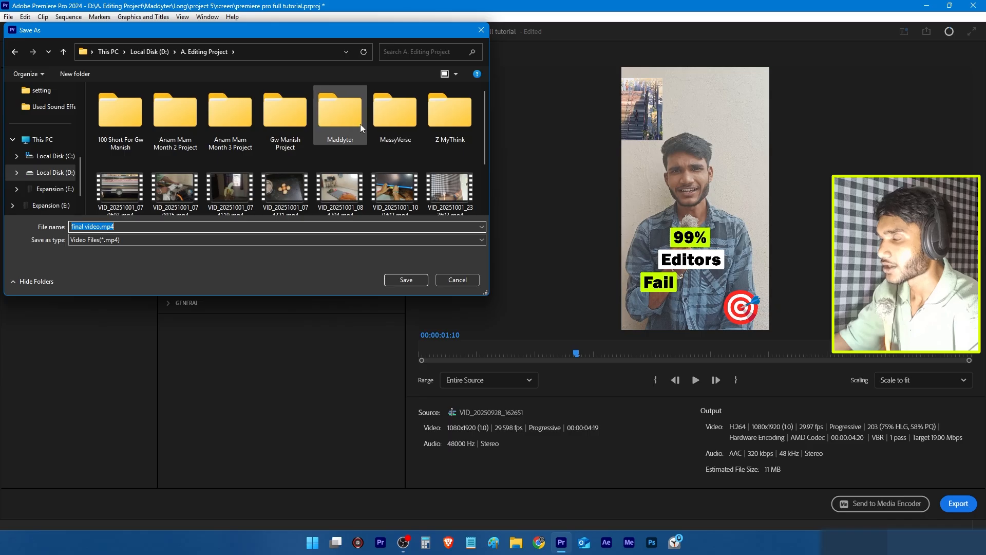
double_click(334, 122)
click(238, 120)
double_click(238, 119)
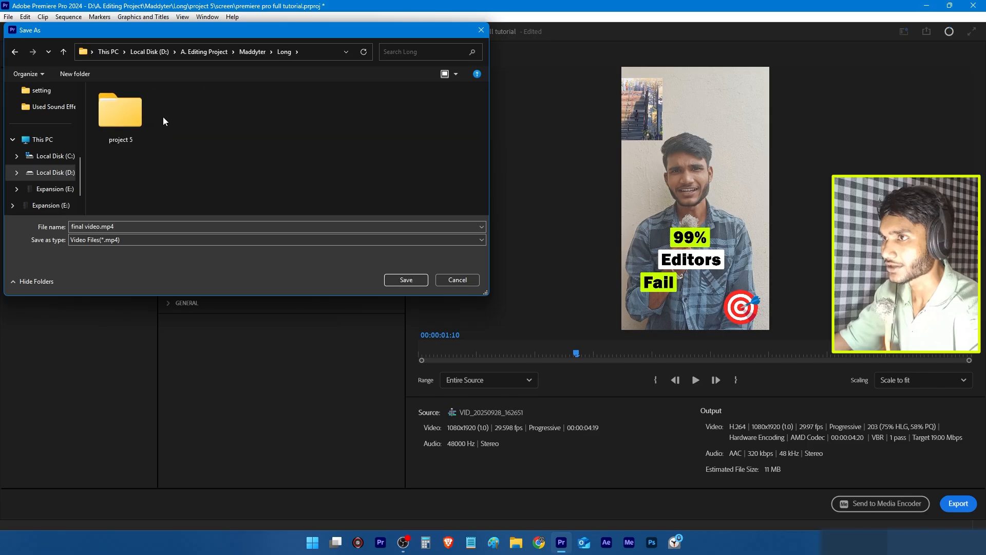
double_click(132, 114)
double_click(137, 119)
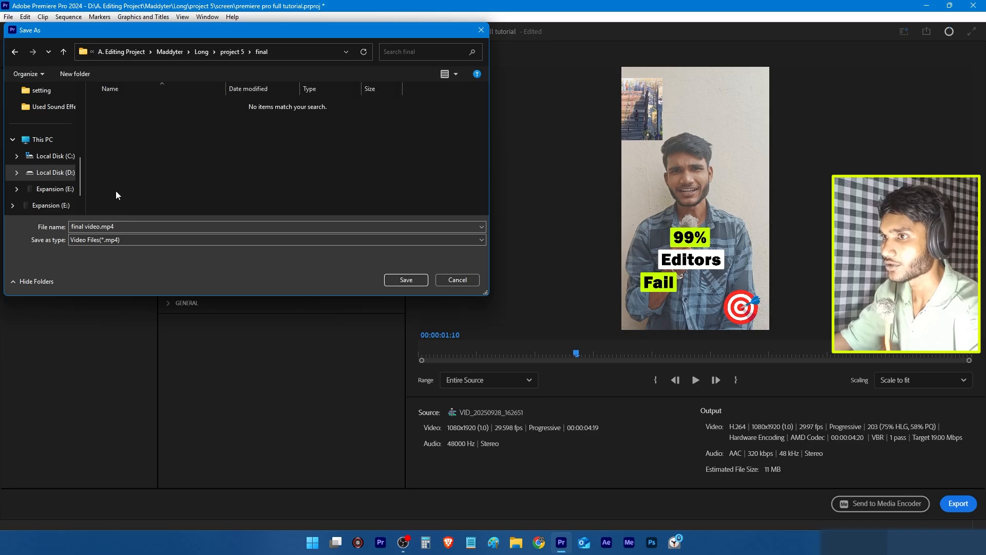
click(119, 227)
click(128, 226)
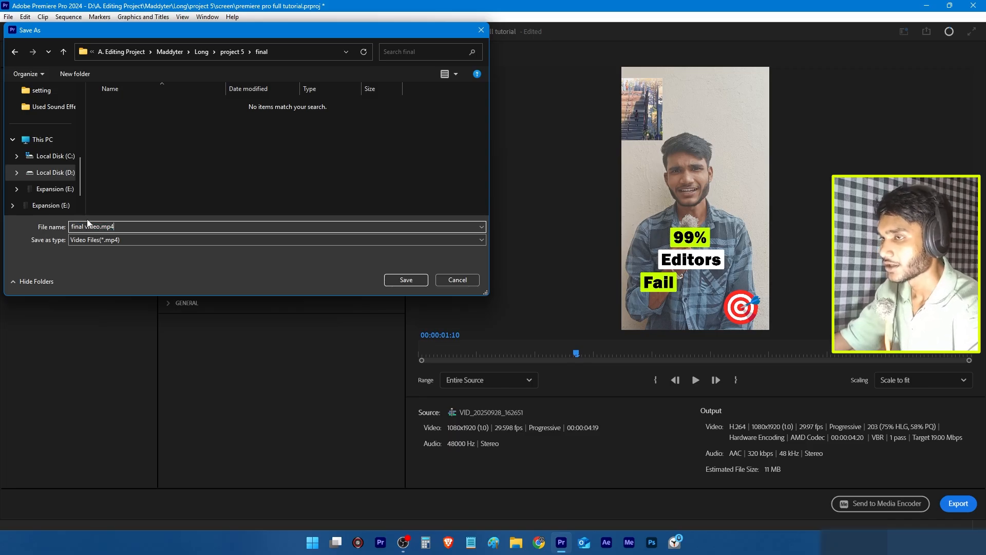
click(406, 280)
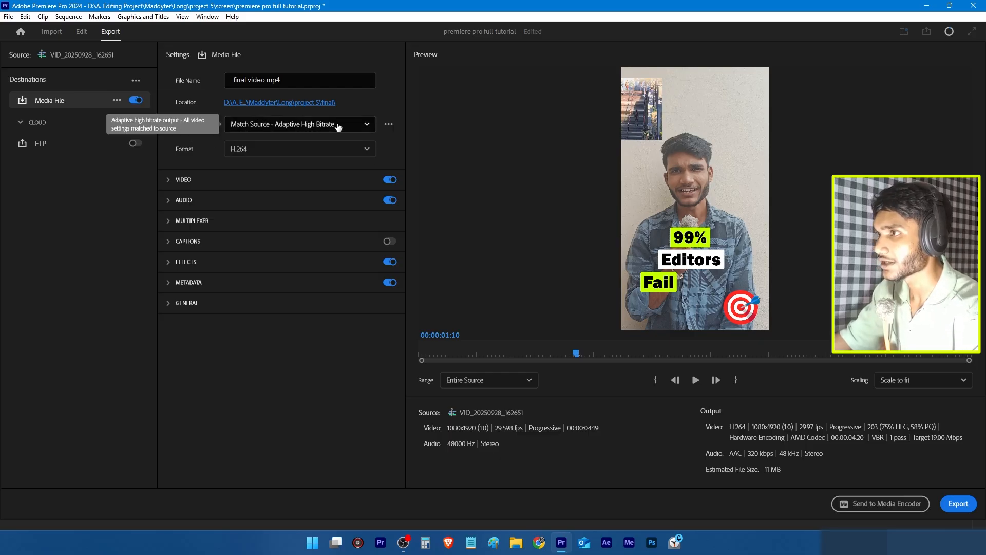
click(353, 126)
scroll(287, 290, down, 1)
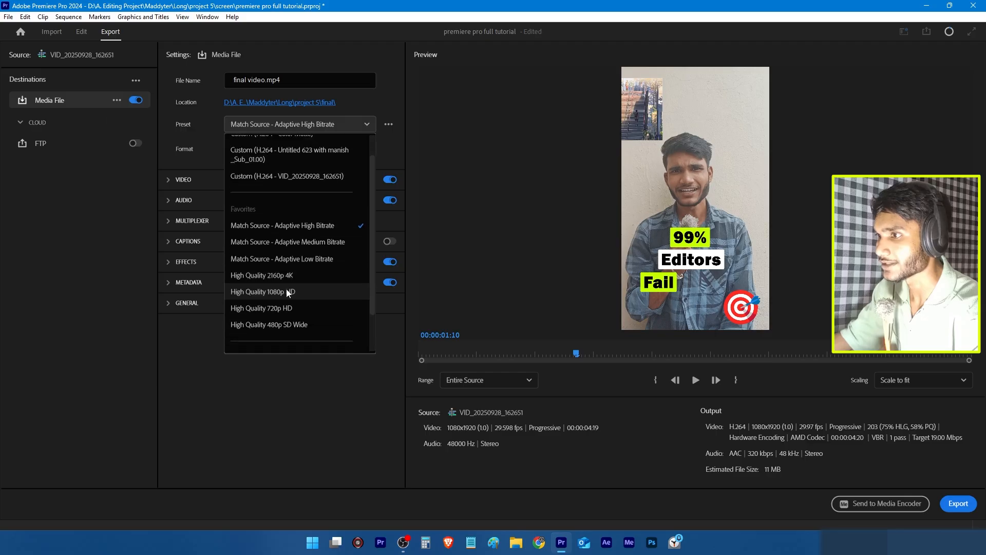
scroll(285, 288, up, 2)
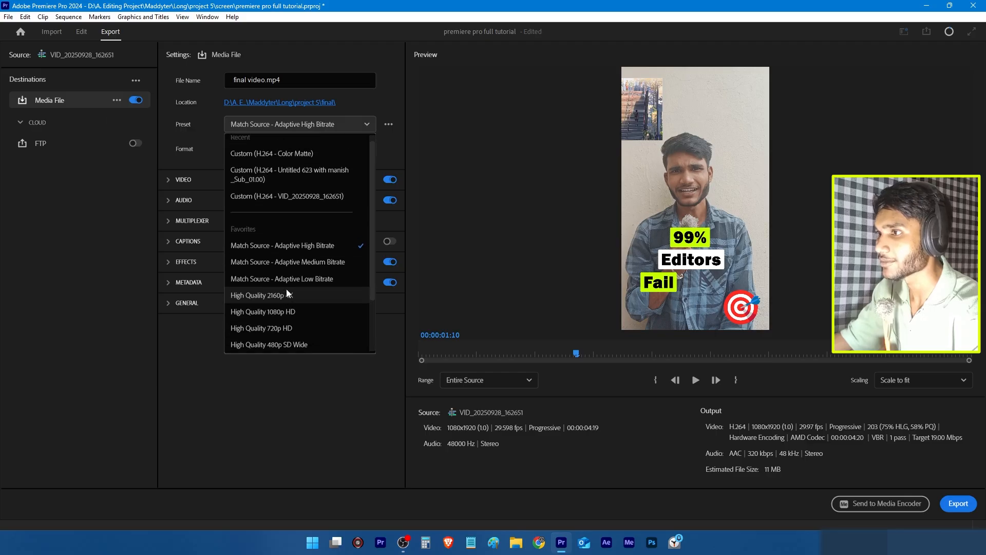
click(177, 118)
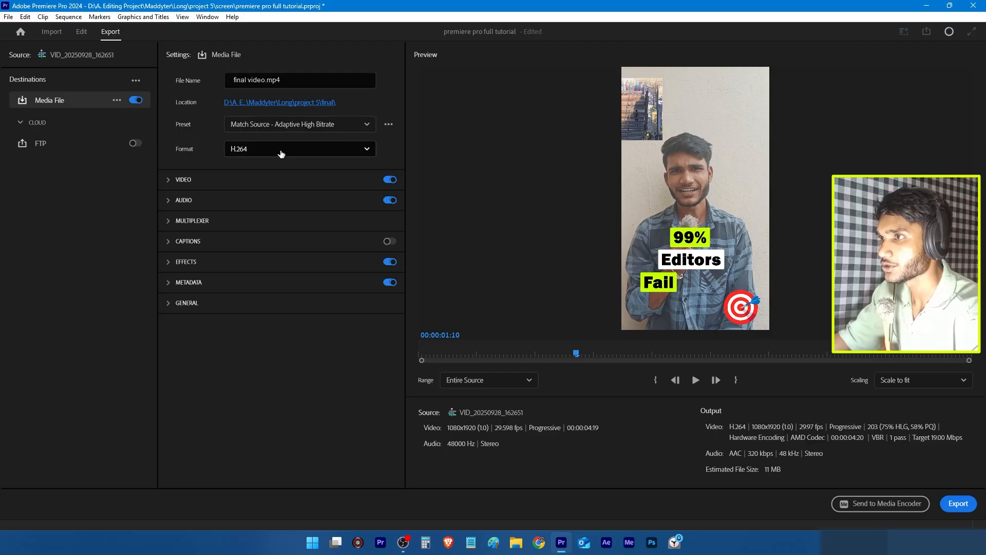
Step: Review the available export formats for the media file and keep H.264
click(254, 150)
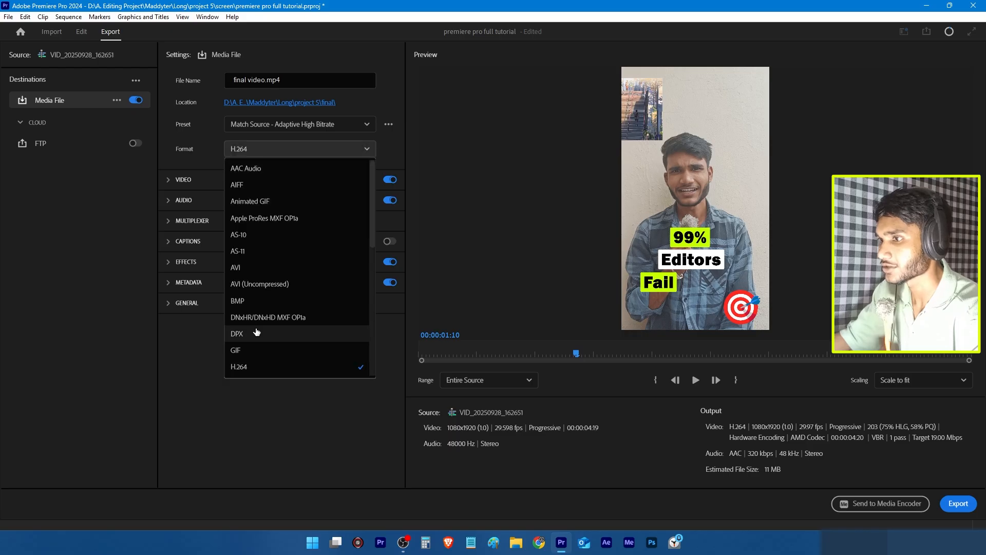
click(188, 163)
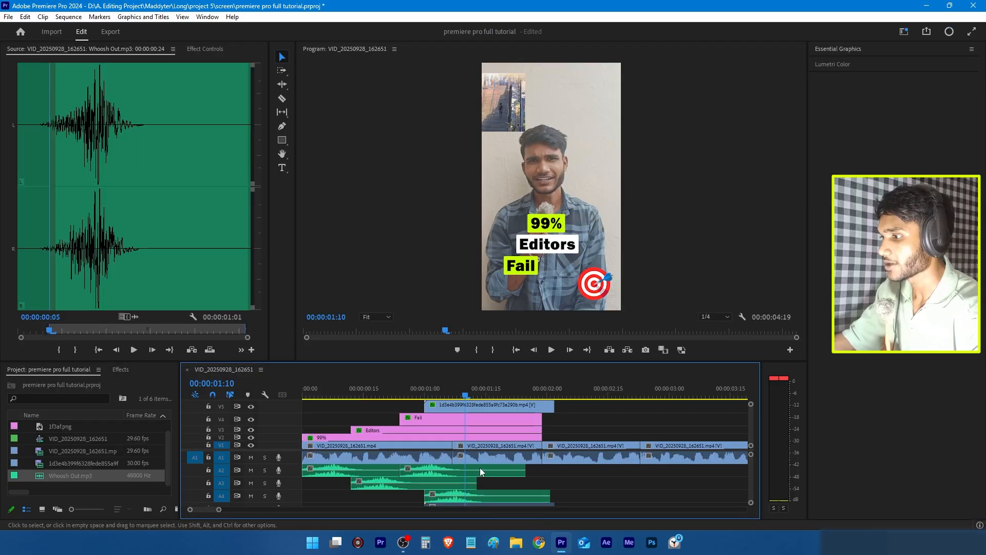
Step: Switch to File Explorer, open the final folder inside project 5, and play final video.mp4, skipping forward through it to check the export
click(515, 542)
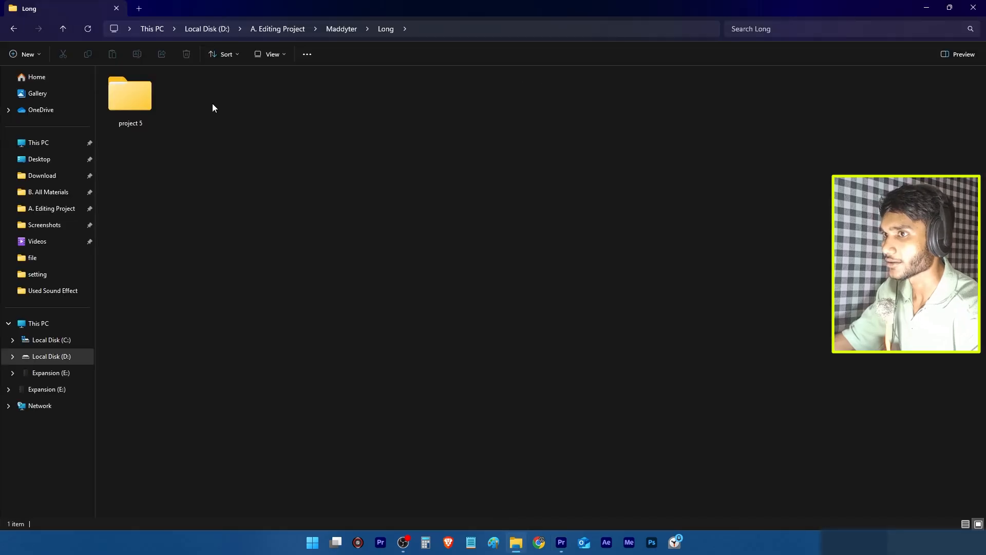
double_click(131, 97)
double_click(143, 103)
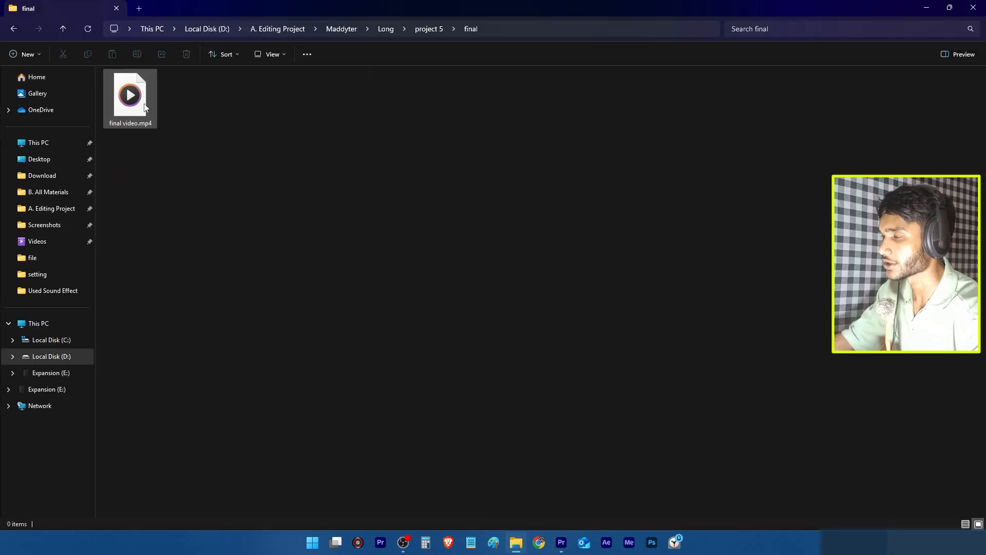
double_click(141, 87)
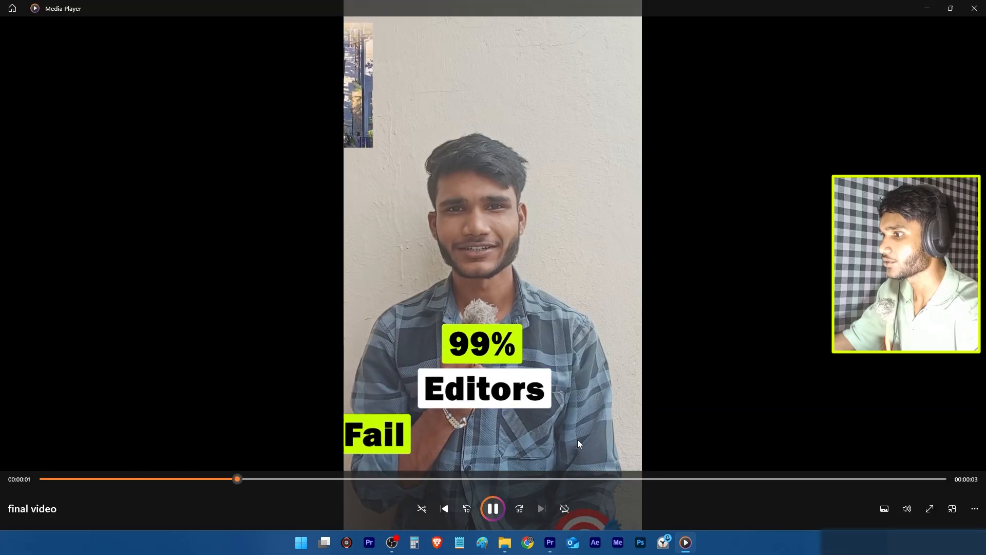
drag(159, 464, 449, 466)
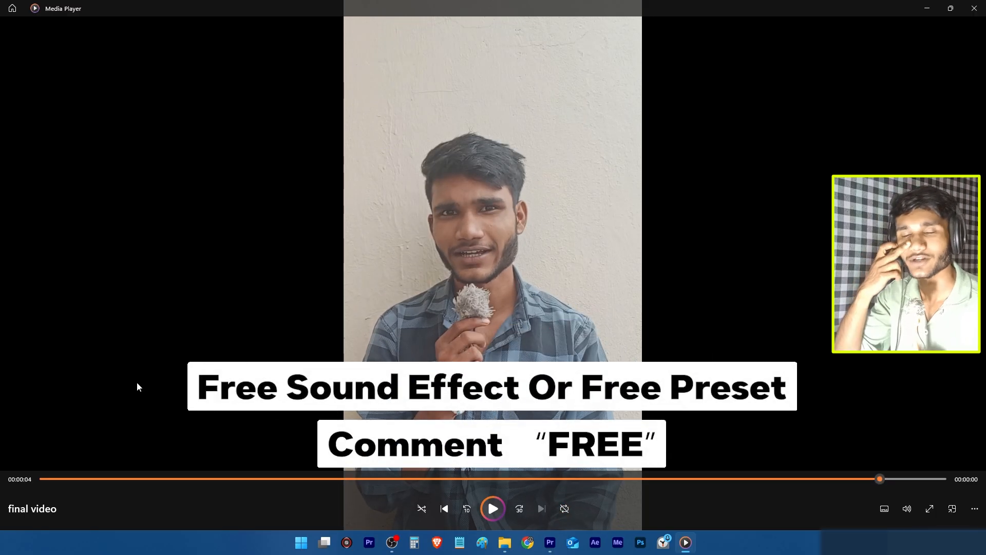